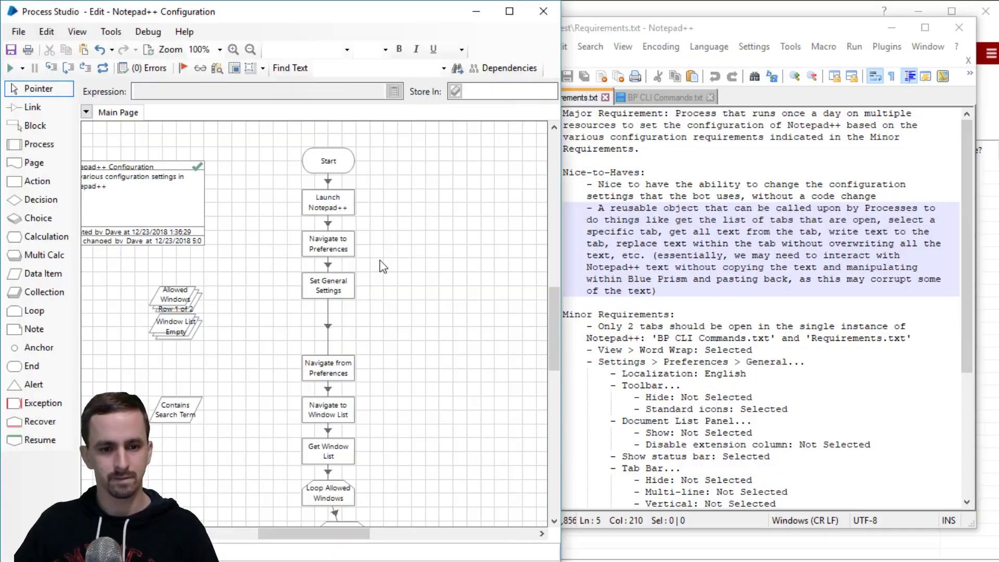
Step: Duplicate the Set General Settings stage and place the copy beside the gap before Navigate from Preferences
left_click(347, 287)
key("ctrl+v")
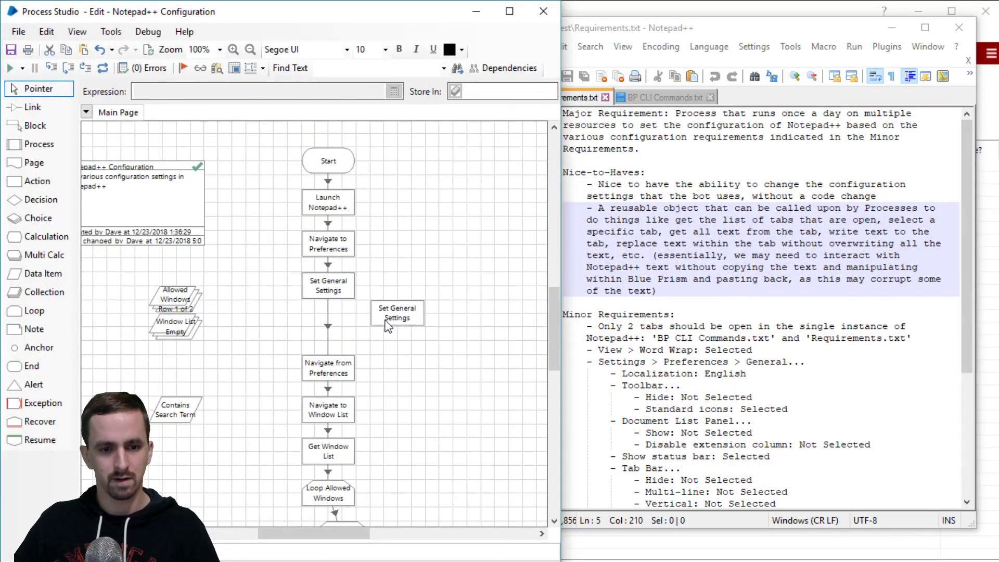
left_click(391, 323)
double_click(391, 324)
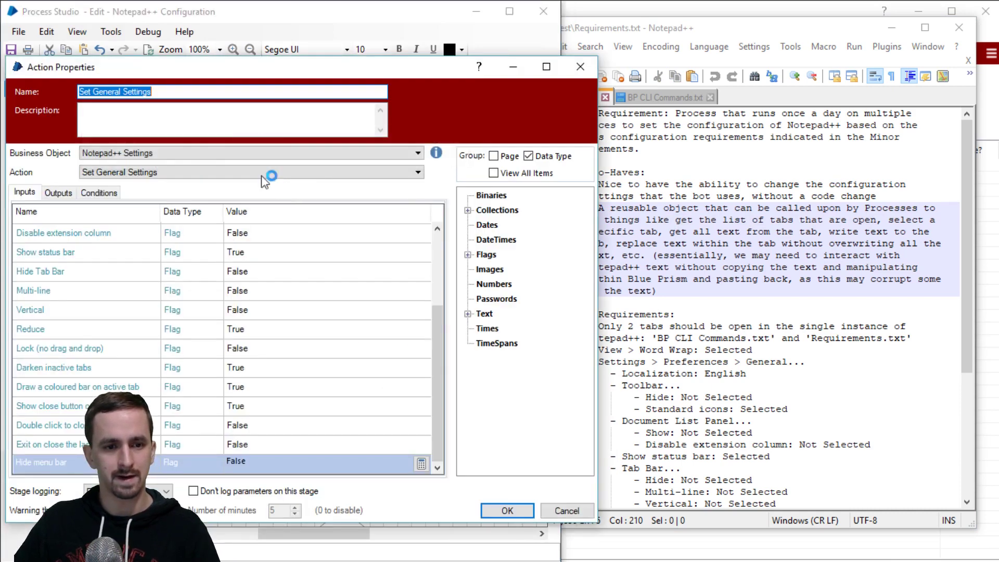
left_click(214, 172)
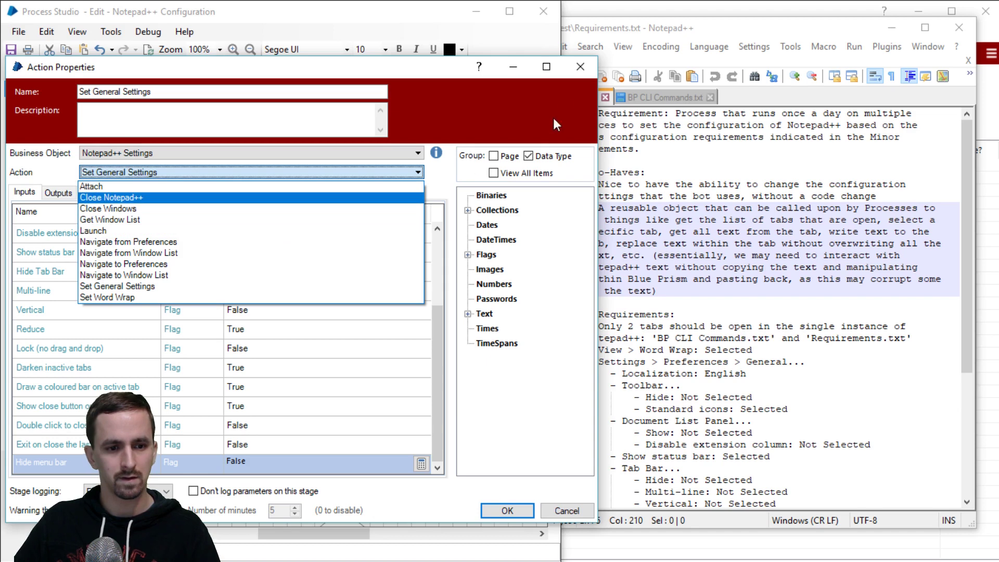
left_click(580, 66)
left_click(581, 67)
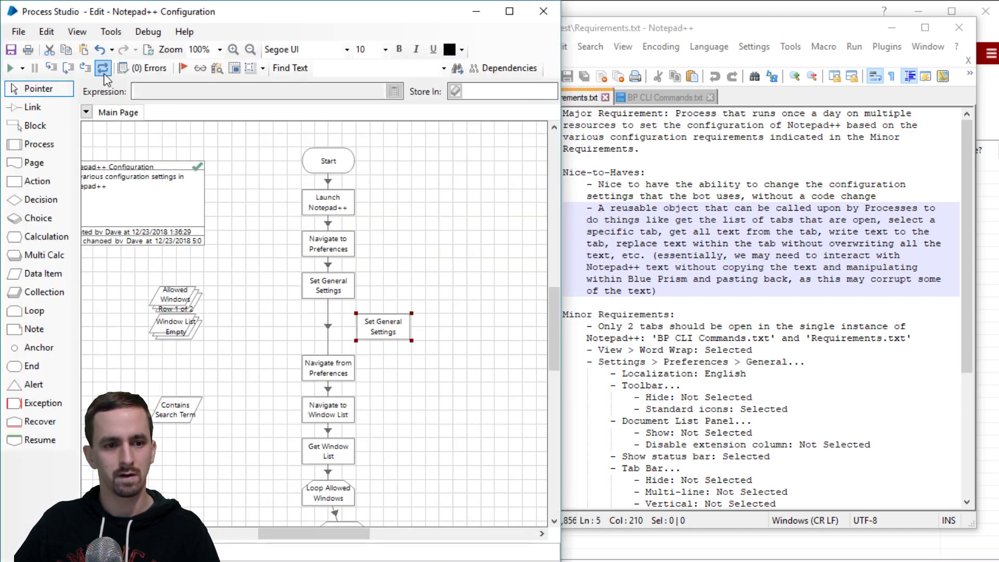
Step: Change the copied stage's action to Set New Document Settings and rename the stage "Set New Document Settings"
double_click(390, 327)
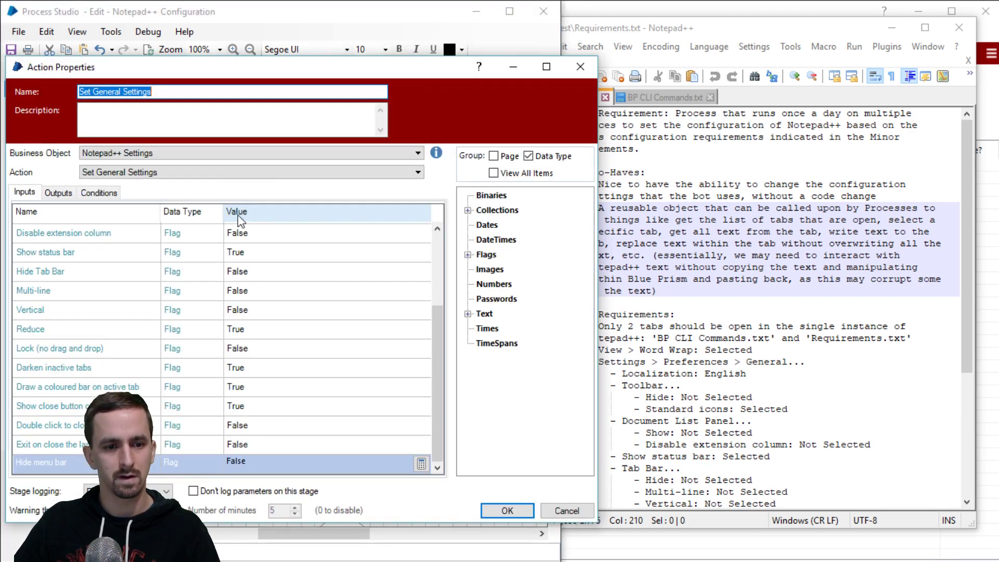
left_click(199, 172)
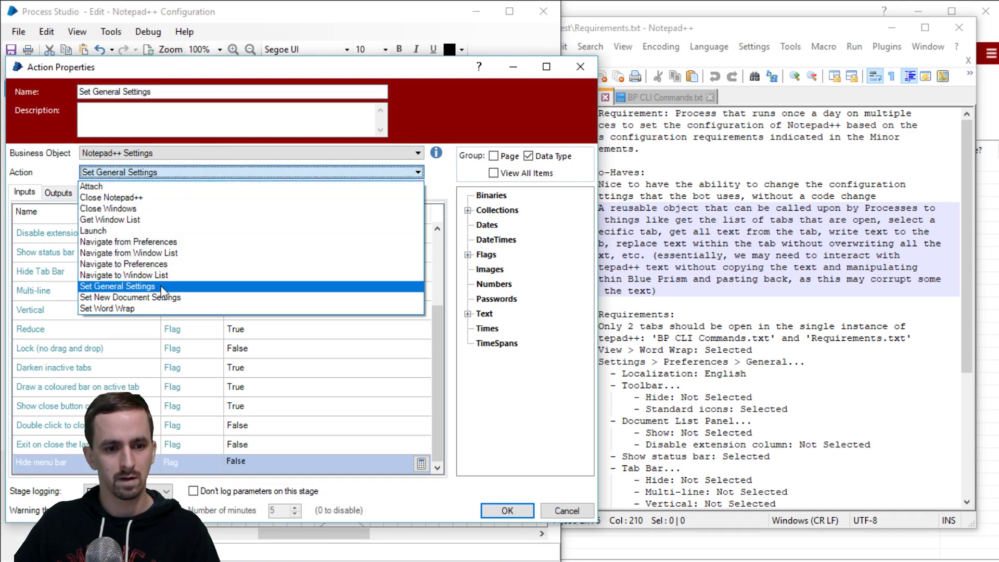
left_click(162, 297)
left_click_drag(152, 91, 89, 91)
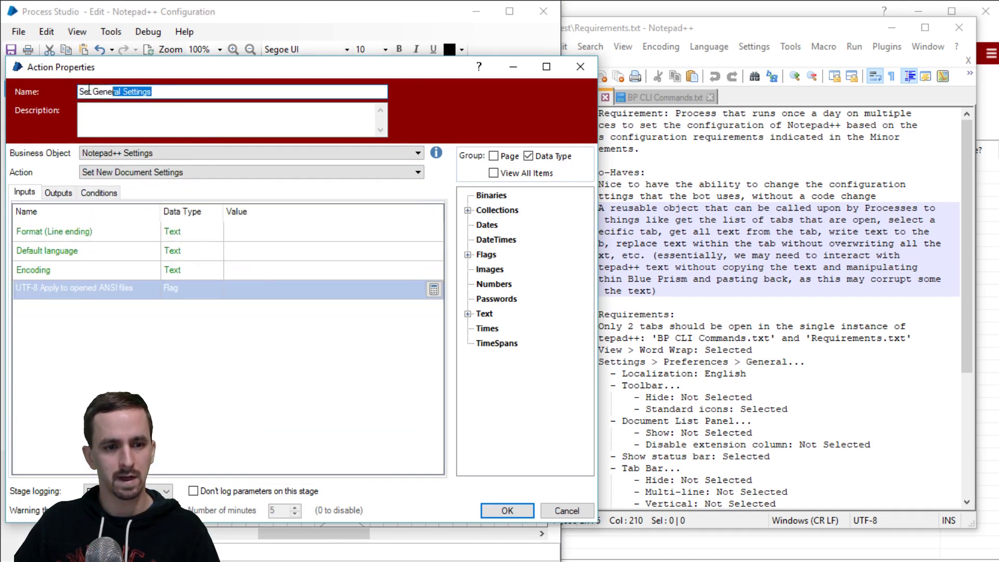
key("BackSpace")
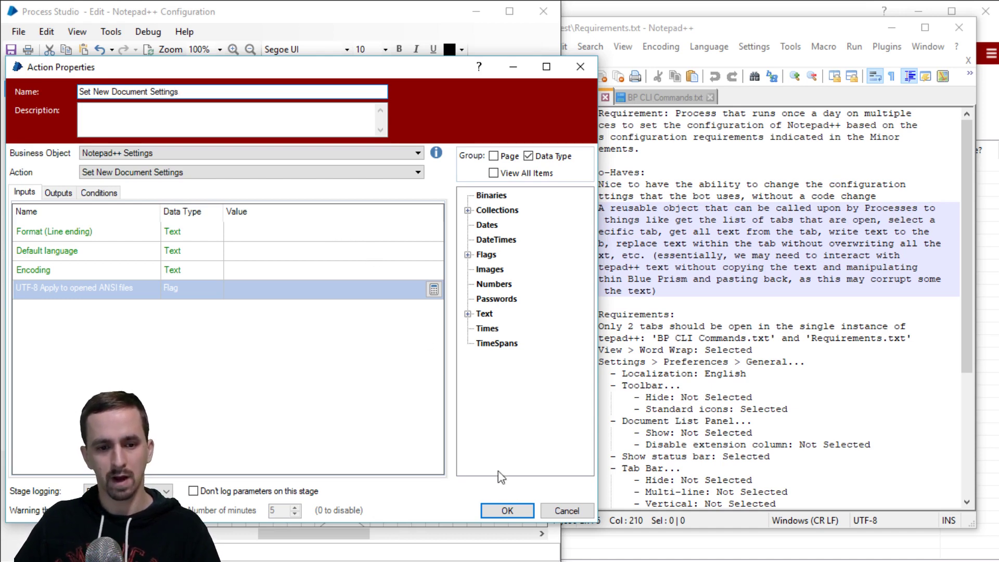
left_click(523, 513)
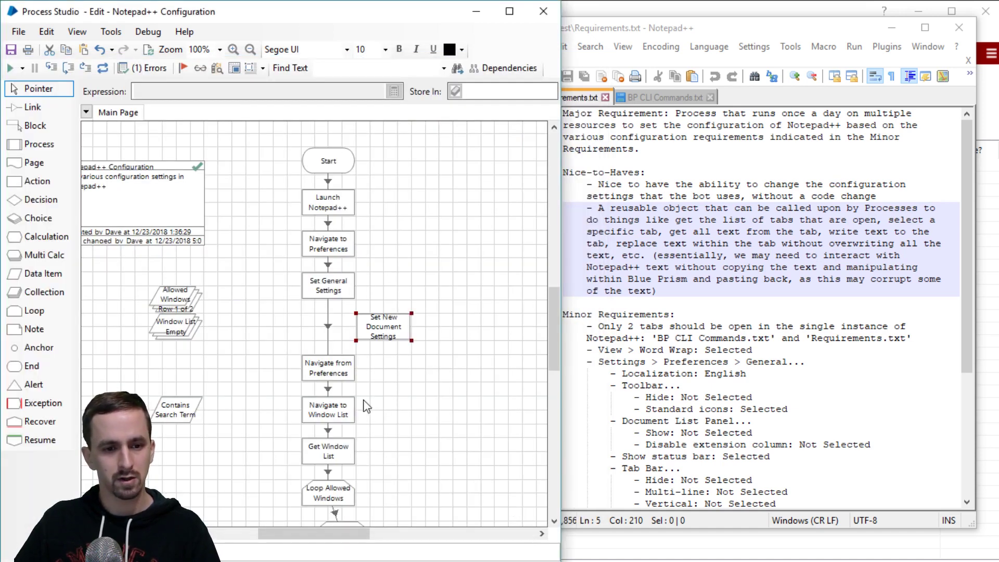
Step: Reopen the Set New Document Settings stage's properties and bring up Notepad++'s New Document preferences beside them for reference
double_click(394, 335)
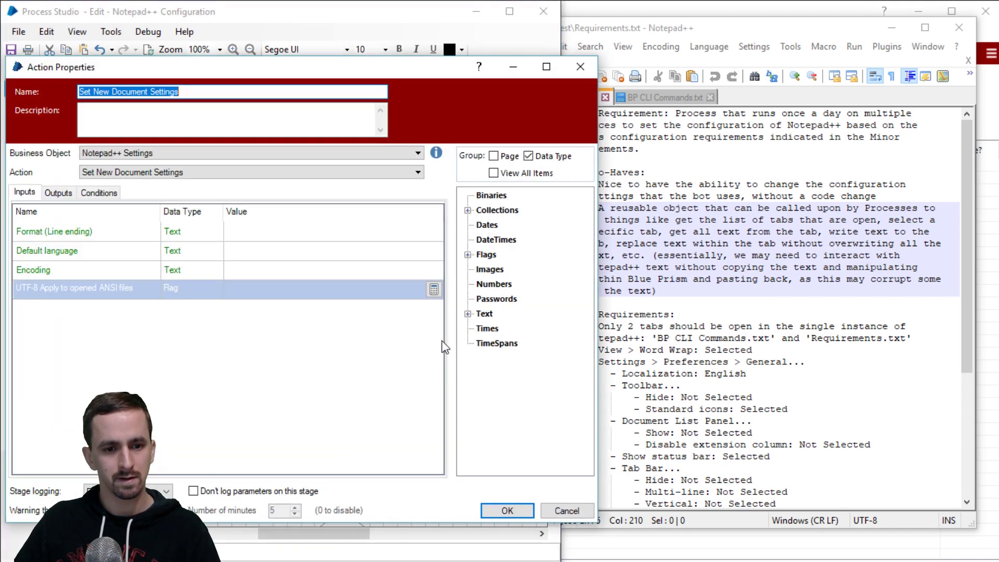
left_click(785, 273)
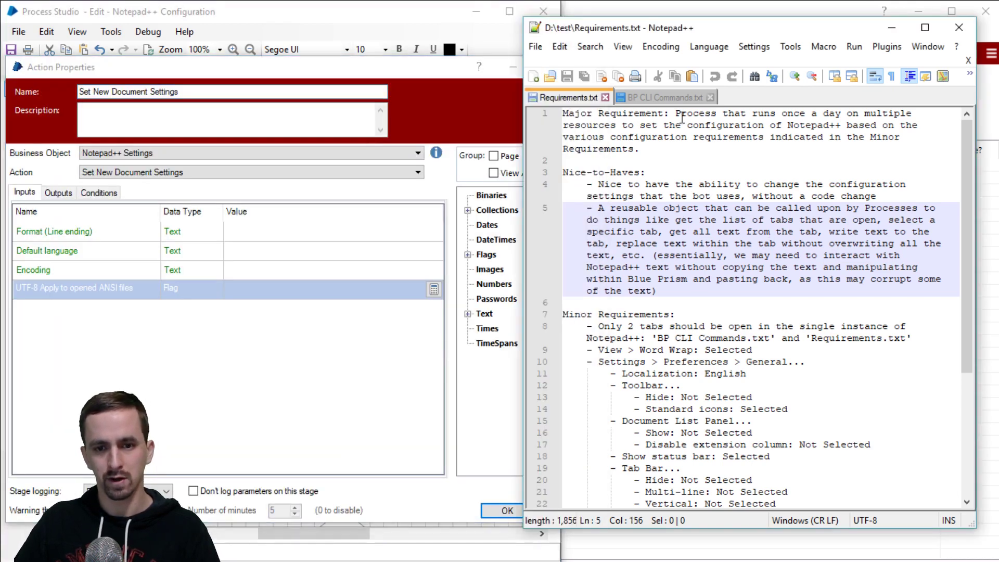
left_click(754, 46)
left_click(772, 61)
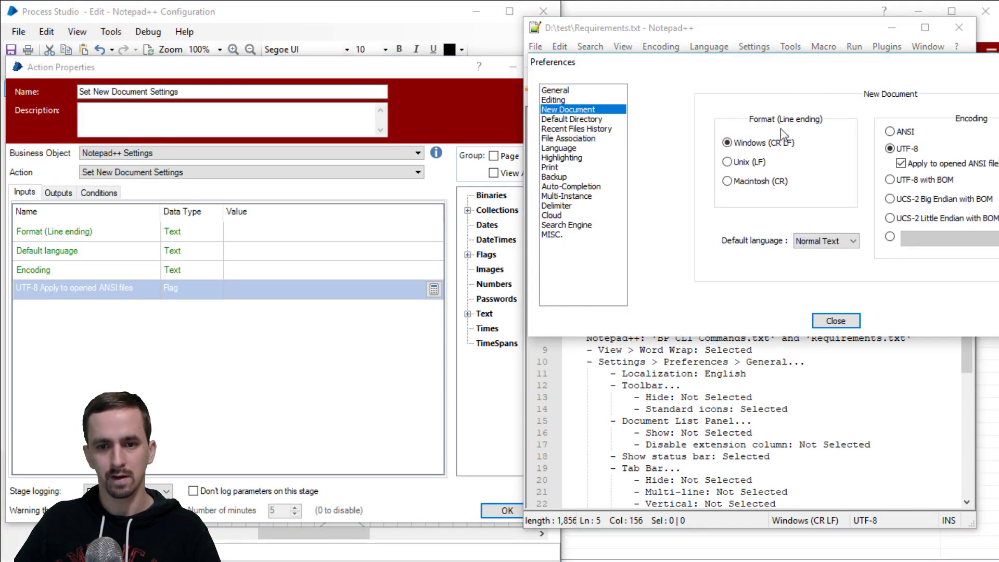
left_click_drag(856, 72, 780, 90)
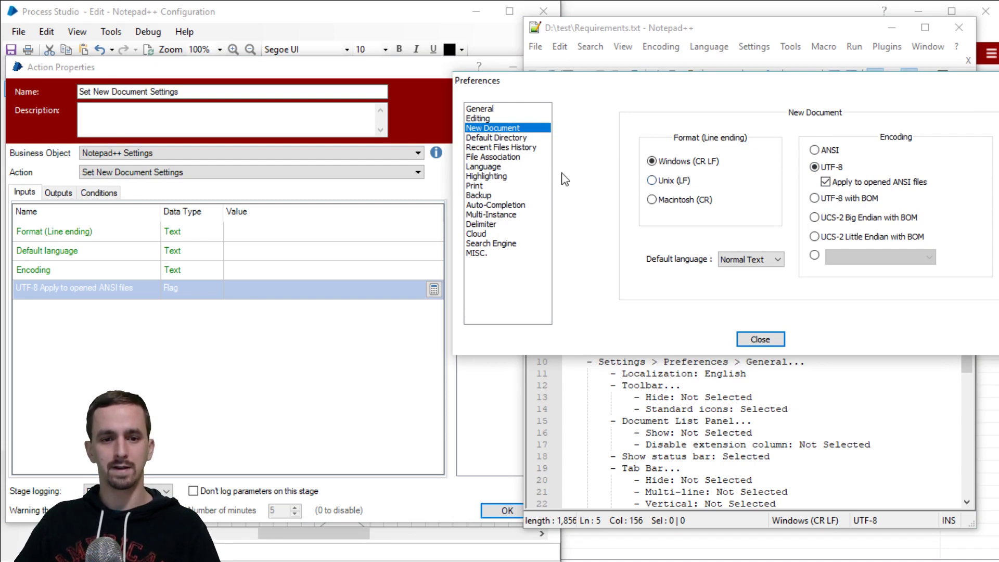
left_click(507, 109)
left_click(293, 232)
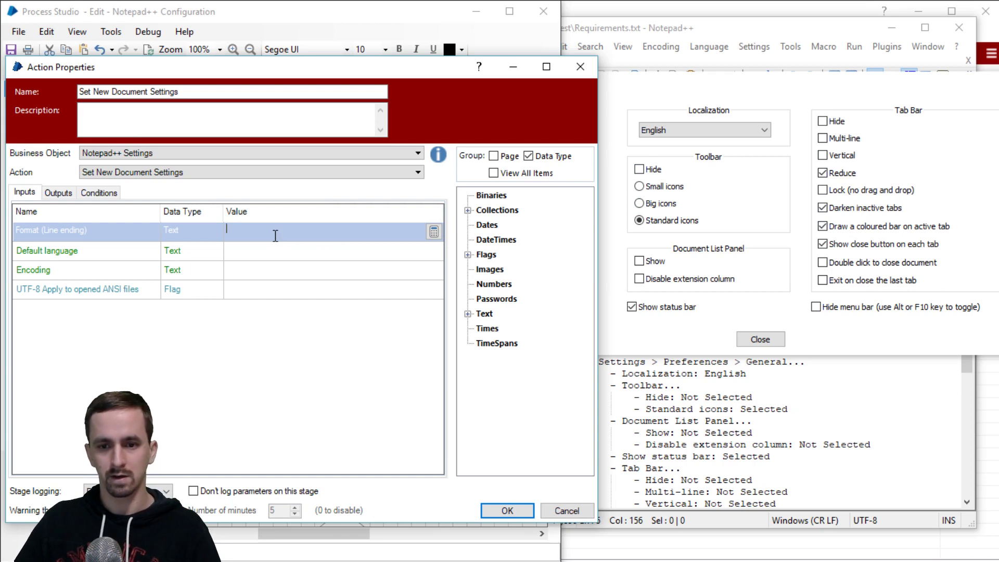
left_click(603, 128)
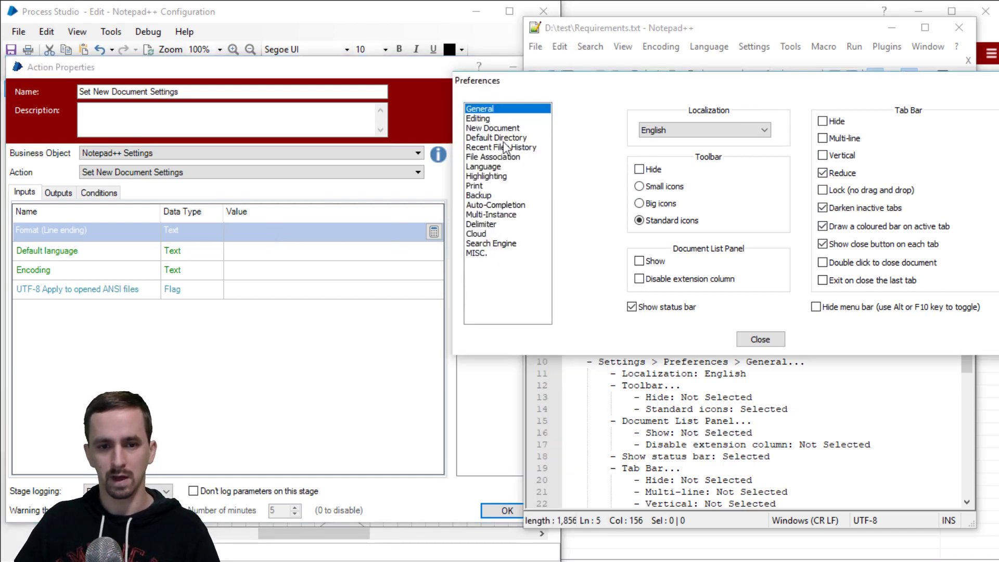
left_click(492, 128)
Step: Set the stage's Format (Line ending) input to "Windows (CR LF)" and its Default language input to "Normal Text"
left_click(292, 238)
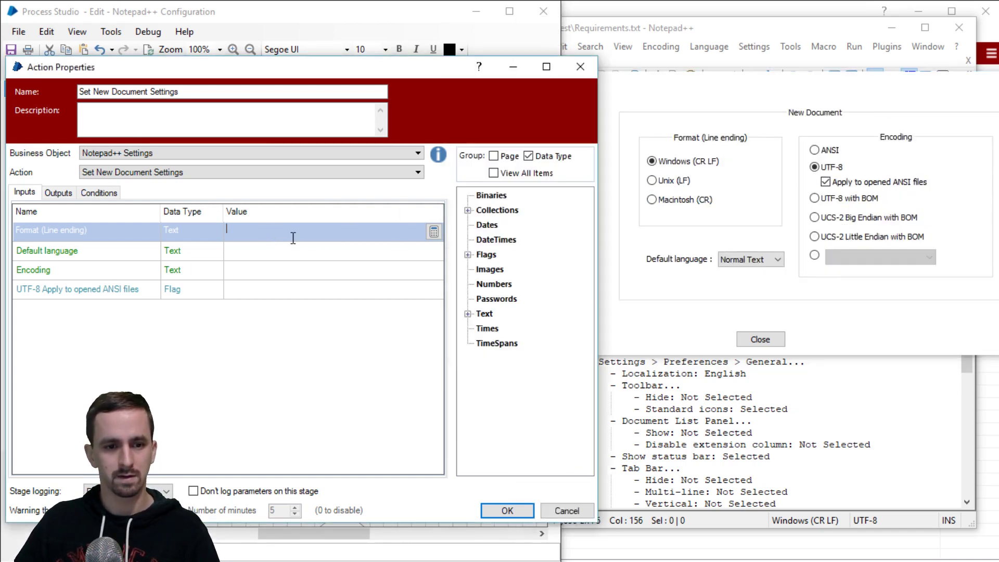
type("\"Wind")
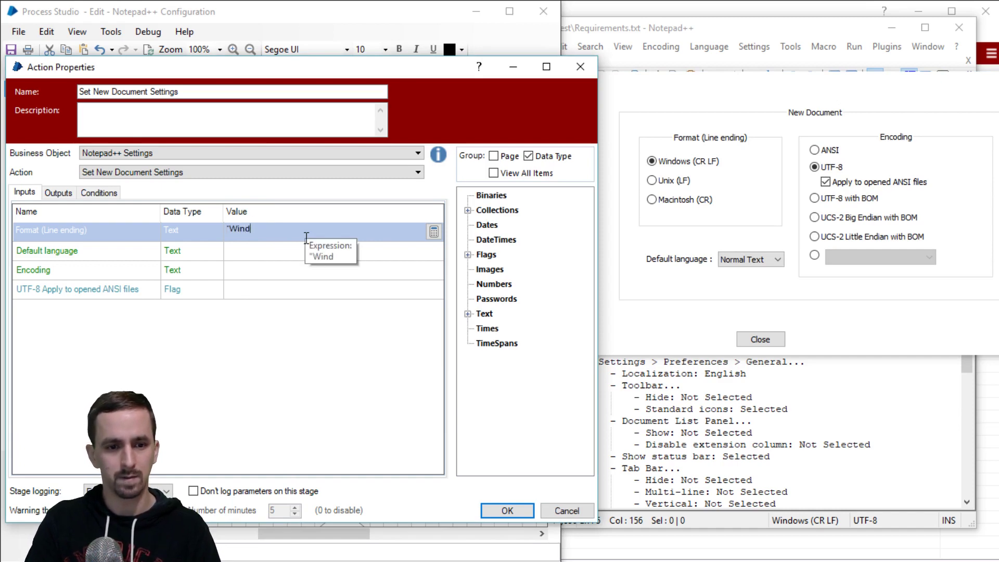
type("ows (CR ")
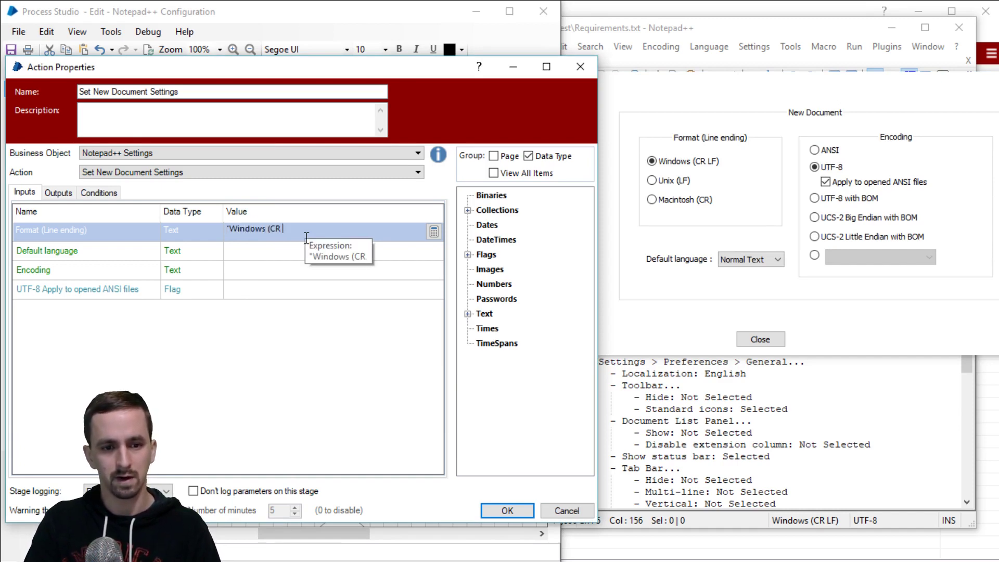
type("LF)\"")
left_click(300, 254)
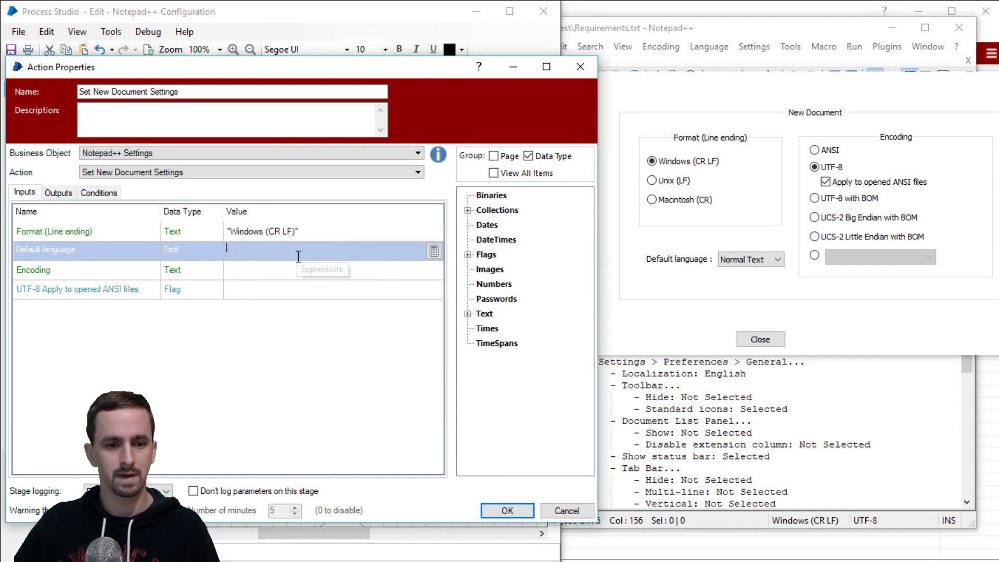
type("N")
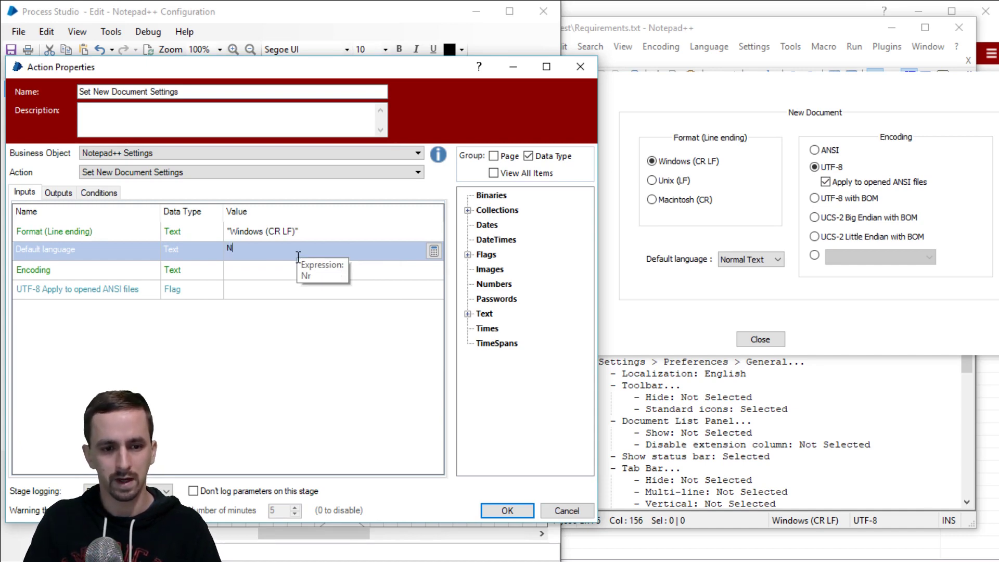
type("ormal Te")
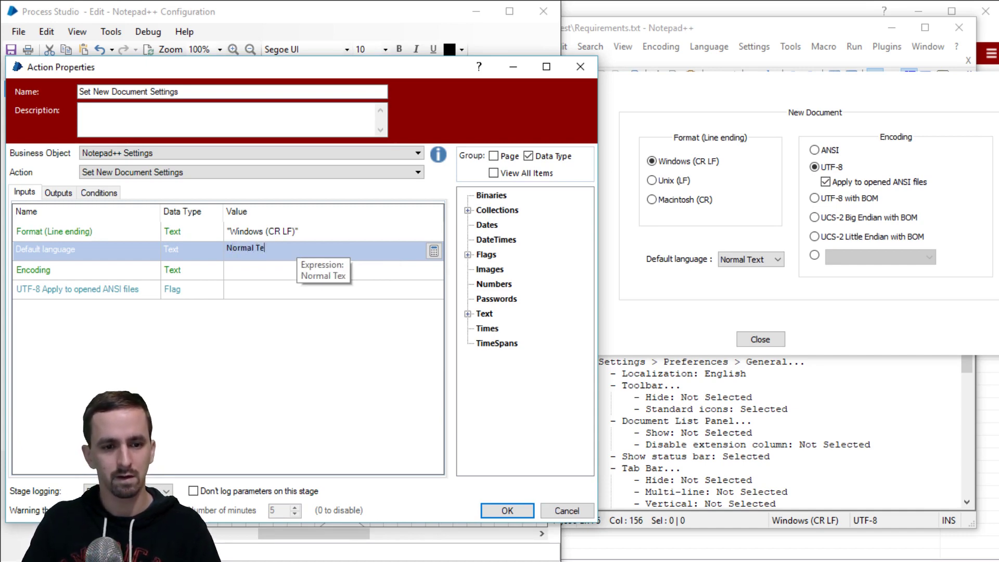
type("xt\"")
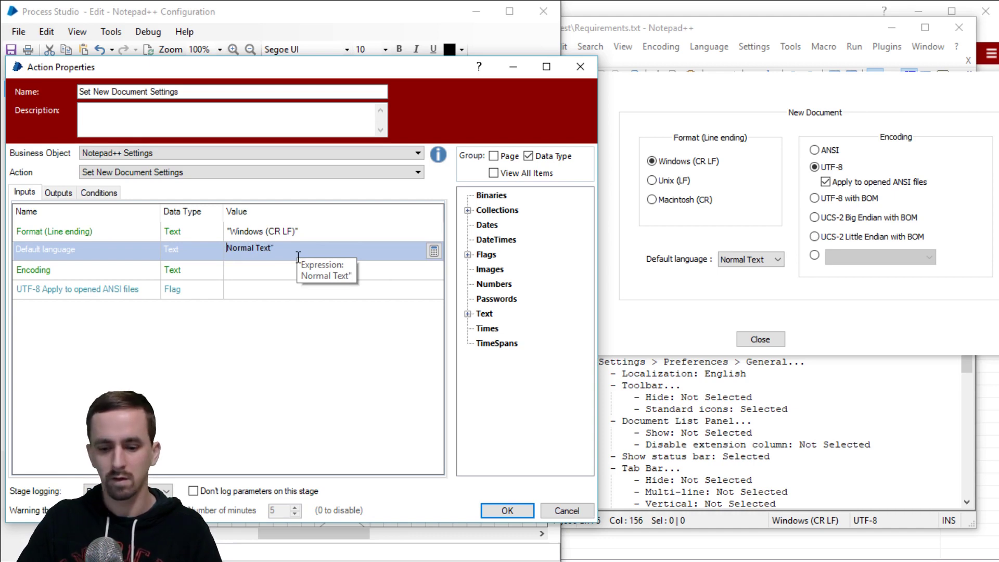
type("\"")
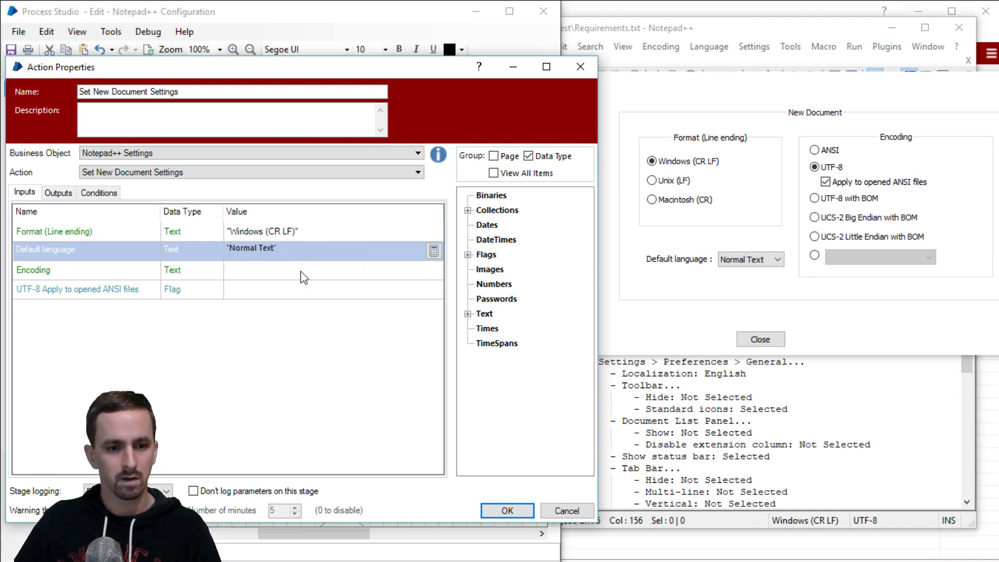
Step: Set the Encoding input to "UTF-8" and UTF-8 Apply to opened ANSI files to True, accepting the stage's properties
left_click(301, 271)
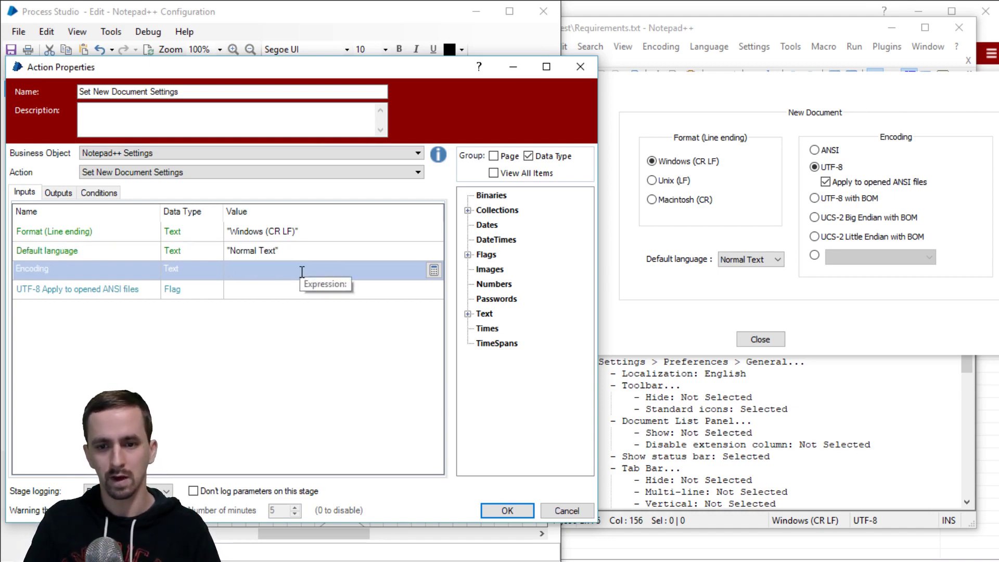
type("UTF")
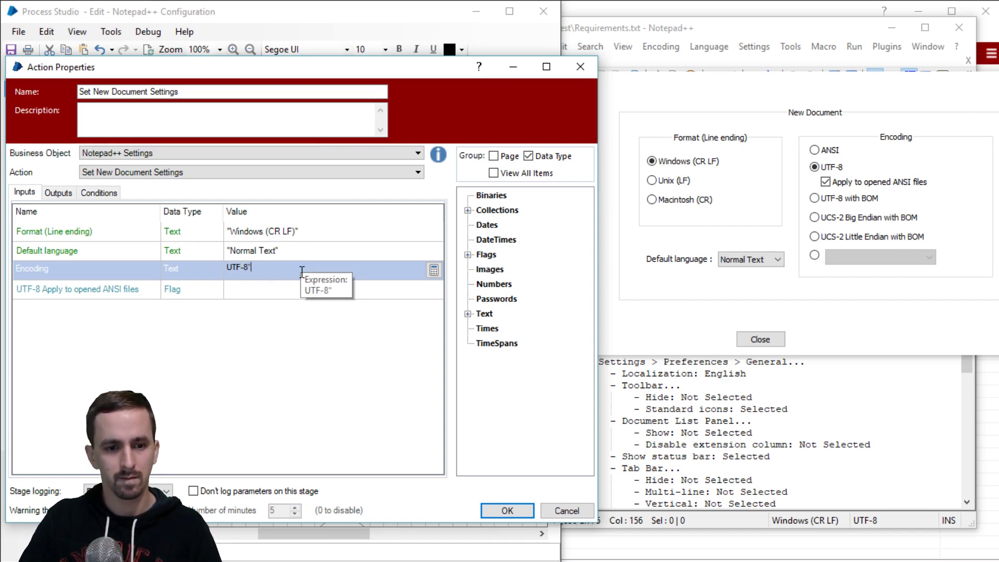
type("-8\"")
key("Home")
type("\"")
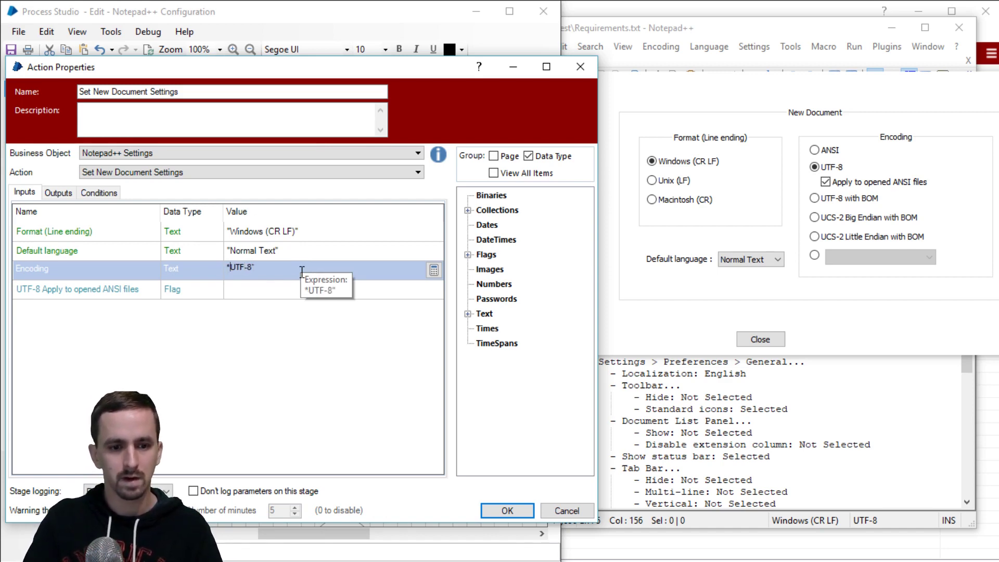
left_click(290, 289)
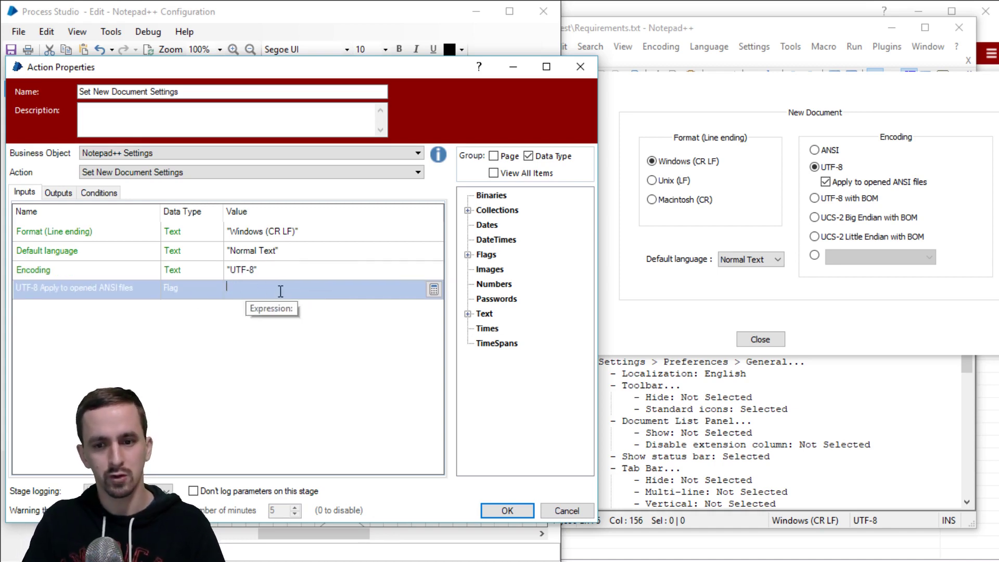
type("True")
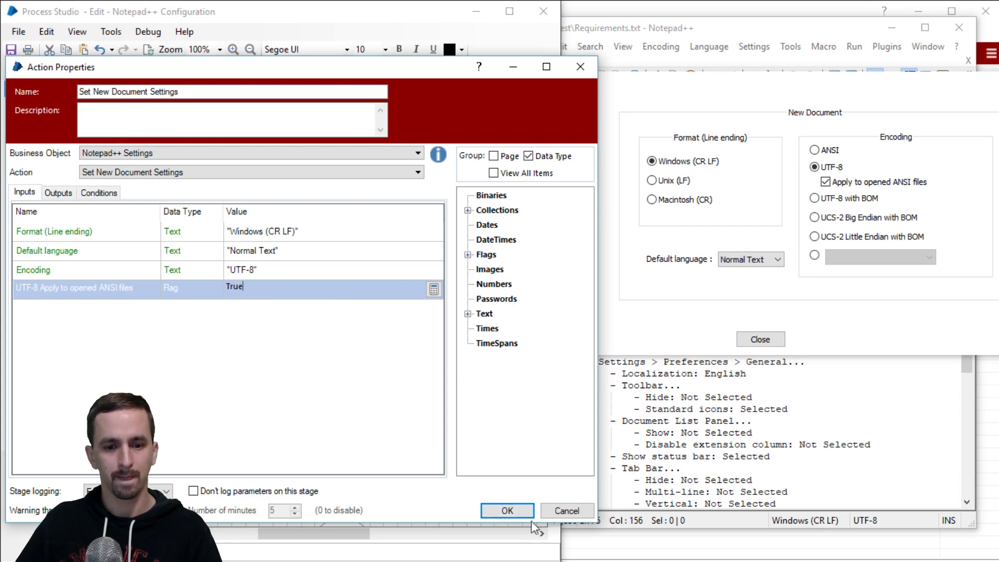
left_click(507, 511)
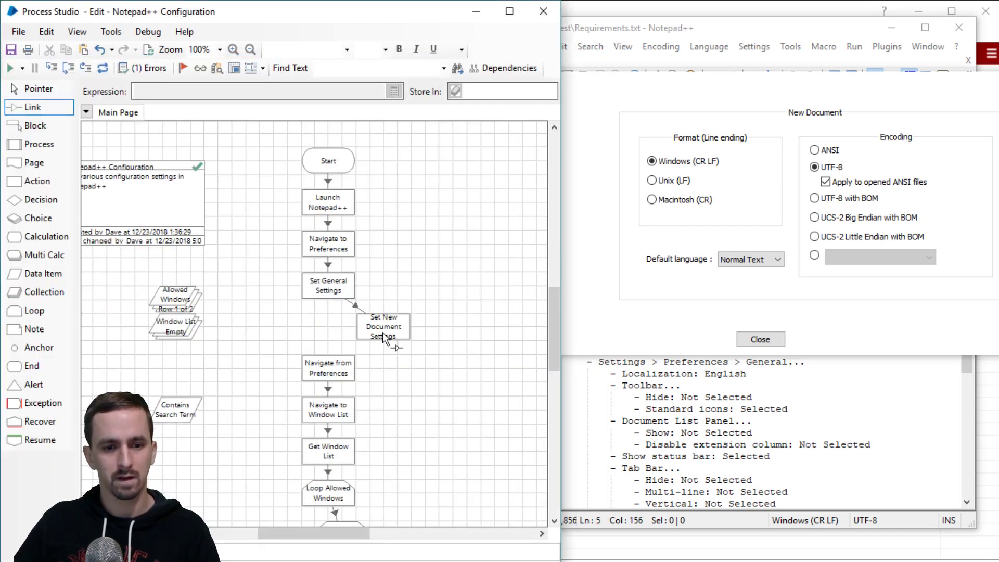
Step: Fit the Set New Document Settings stage into the flow between Set General Settings and Navigate from Preferences
left_click_drag(379, 330, 324, 330)
left_click(138, 132)
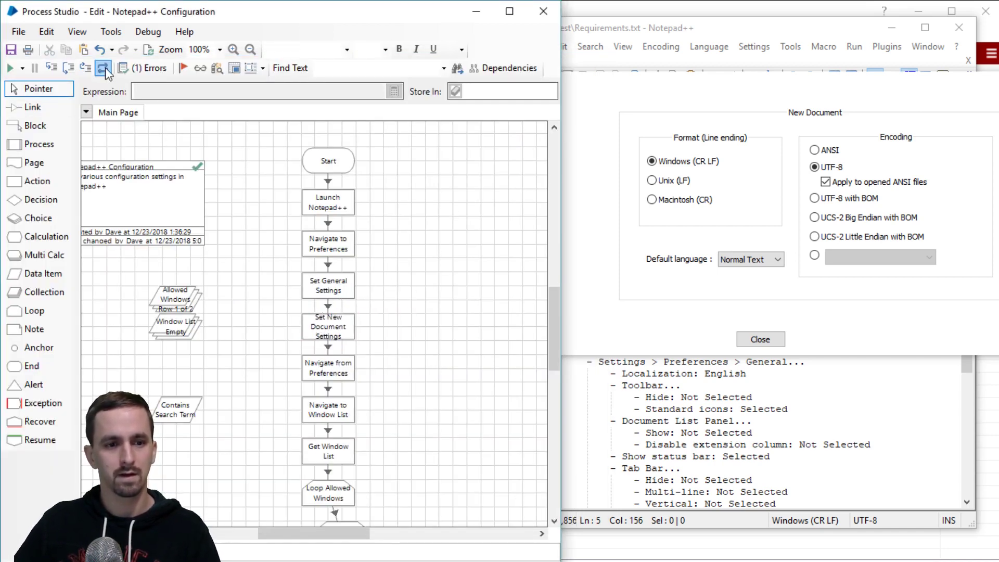
Step: Save the process with the edit summary "added reference to Set New Document Settings"
left_click(11, 50)
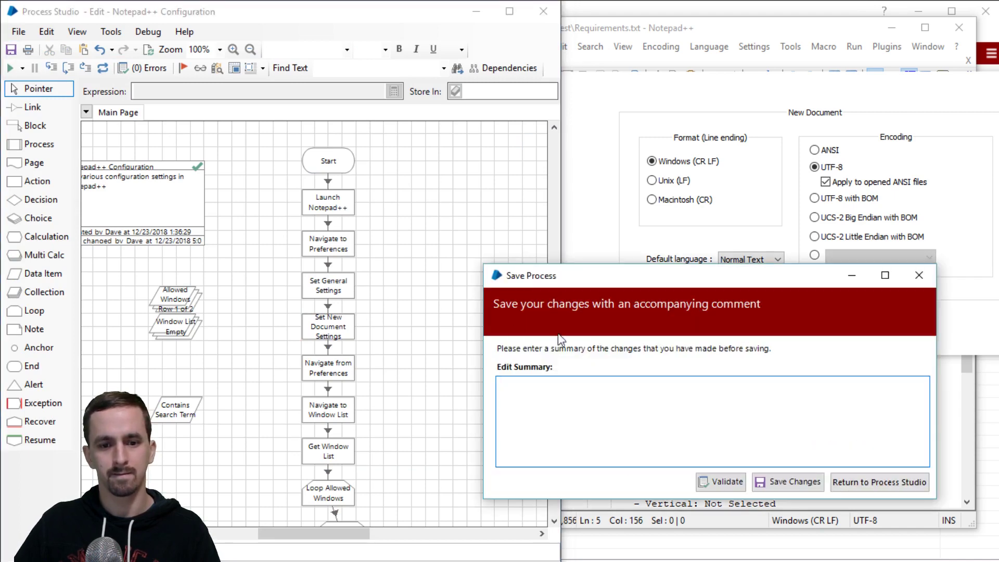
type("added reference to Set New Document")
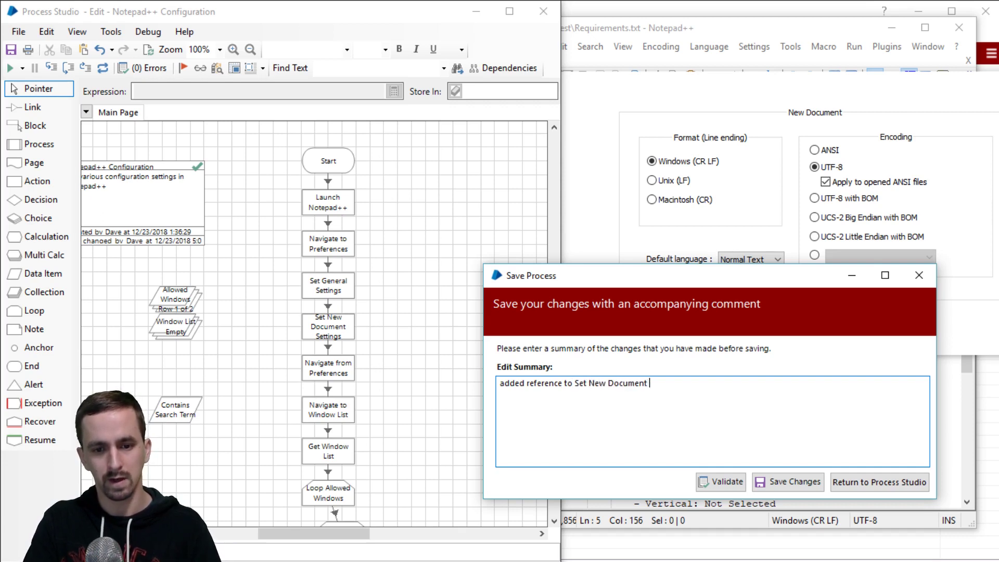
type("Settings")
left_click(788, 482)
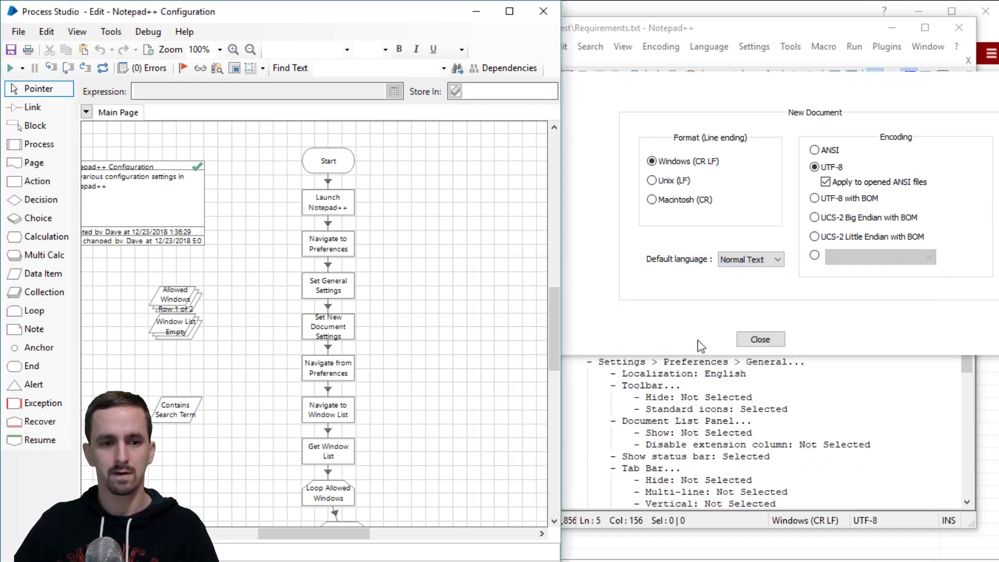
Step: Close the Notepad++ preferences and the Notepad++ window holding Requirements.txt
left_click(760, 339)
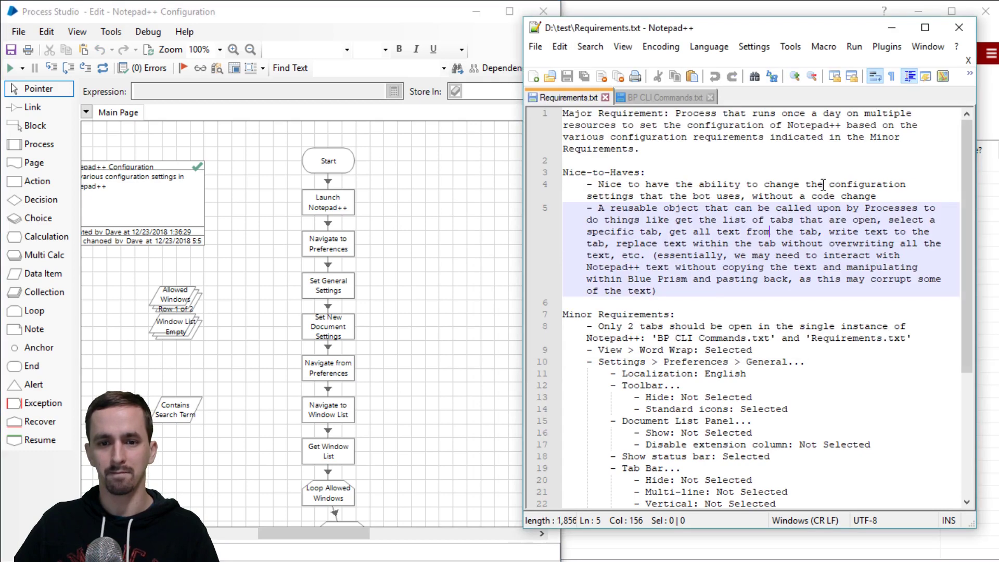
left_click(959, 29)
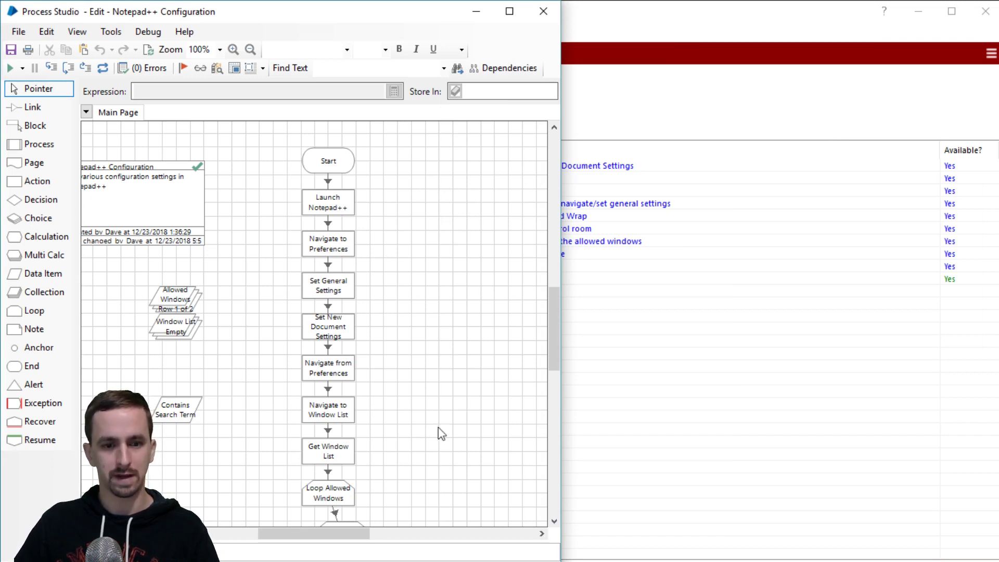
Step: Switch to the test folder in File Explorer and open "no one cares about this file either.txt", "some random unimportant file.txt" and "text file with empty rows.txt"
key("alt+Tab")
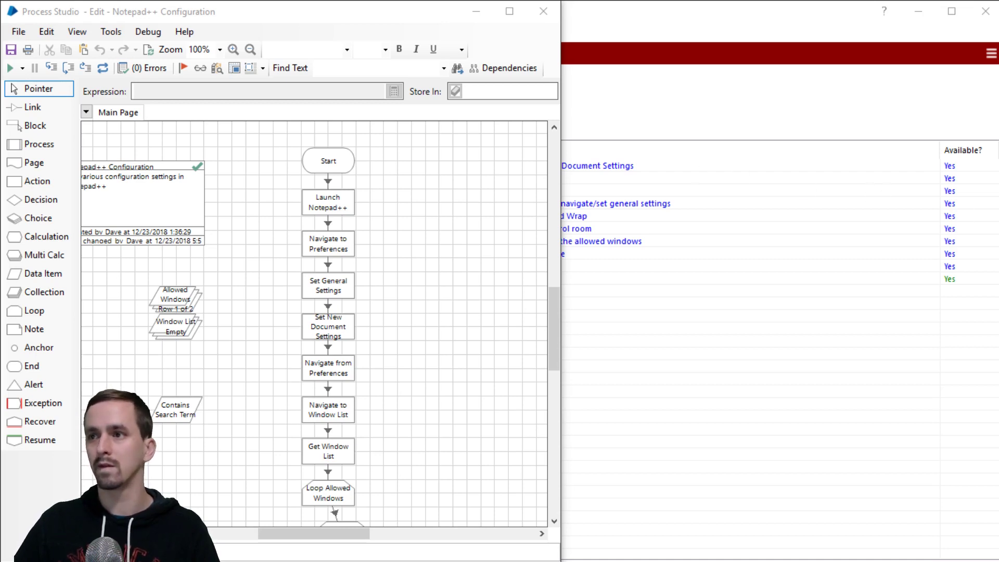
key("alt+Tab")
left_click_drag(801, 99, 645, 116)
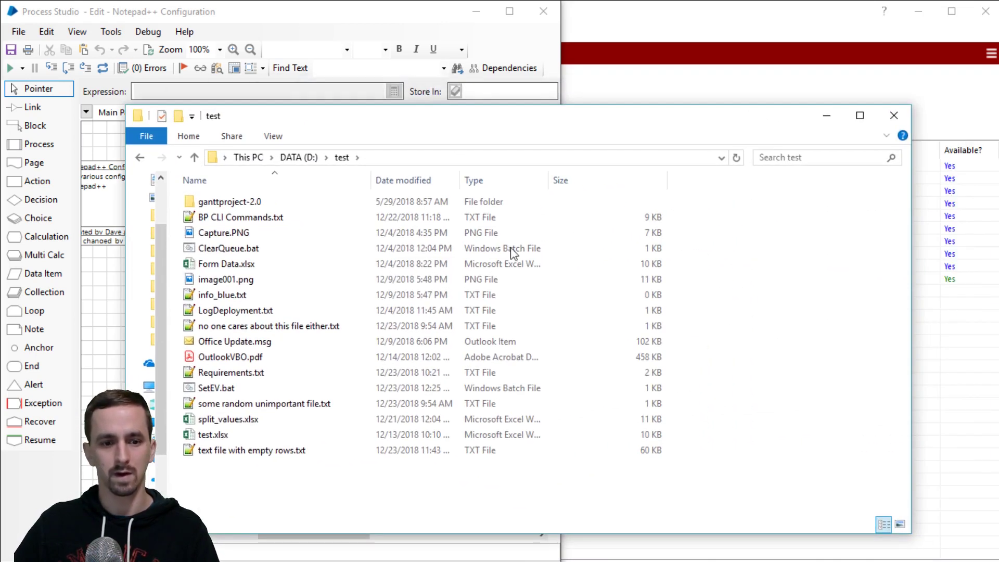
left_click(252, 328)
double_click(251, 328)
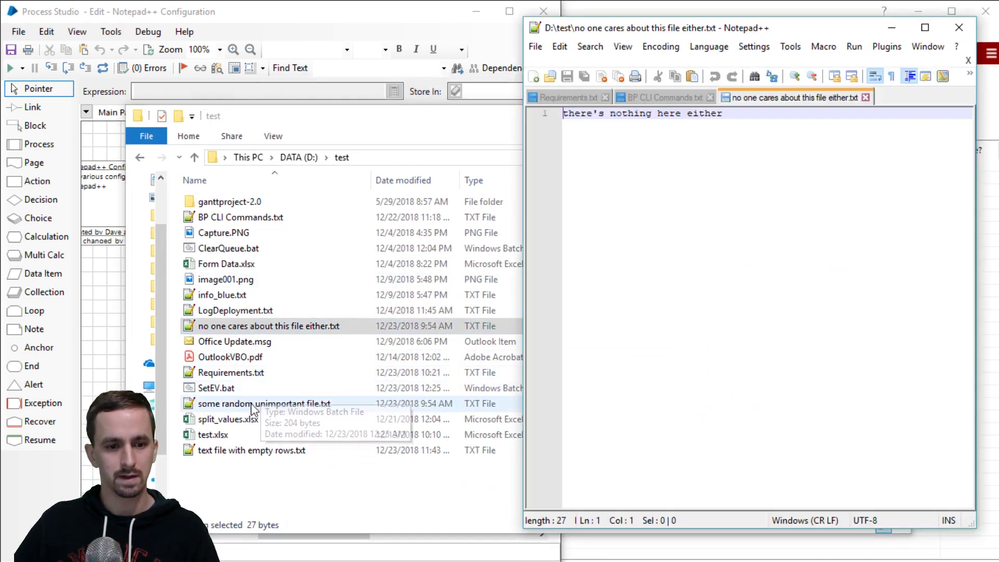
left_click(250, 405)
double_click(250, 405)
double_click(264, 451)
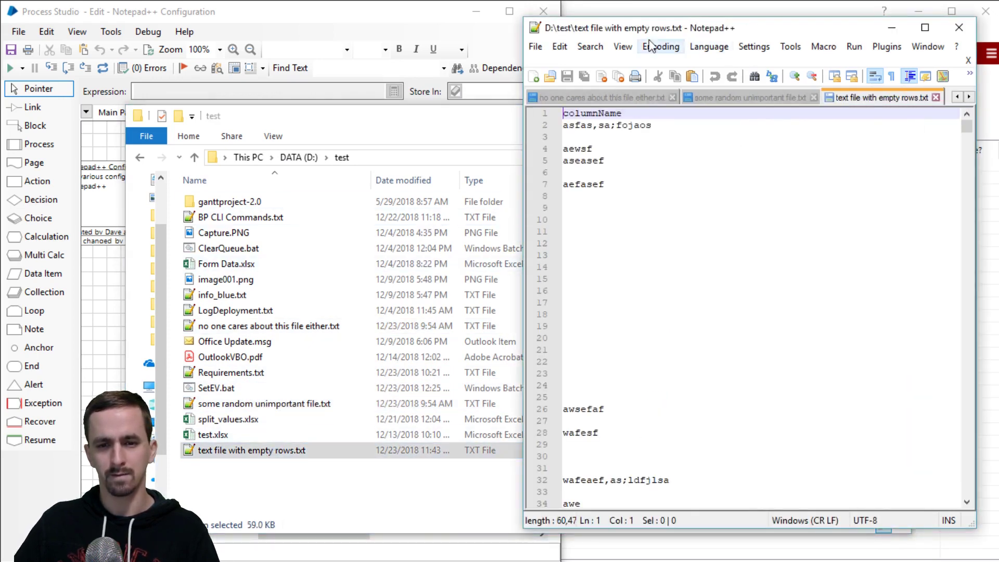
Step: Turn off word wrap in Notepad++
left_click(621, 46)
left_click(648, 183)
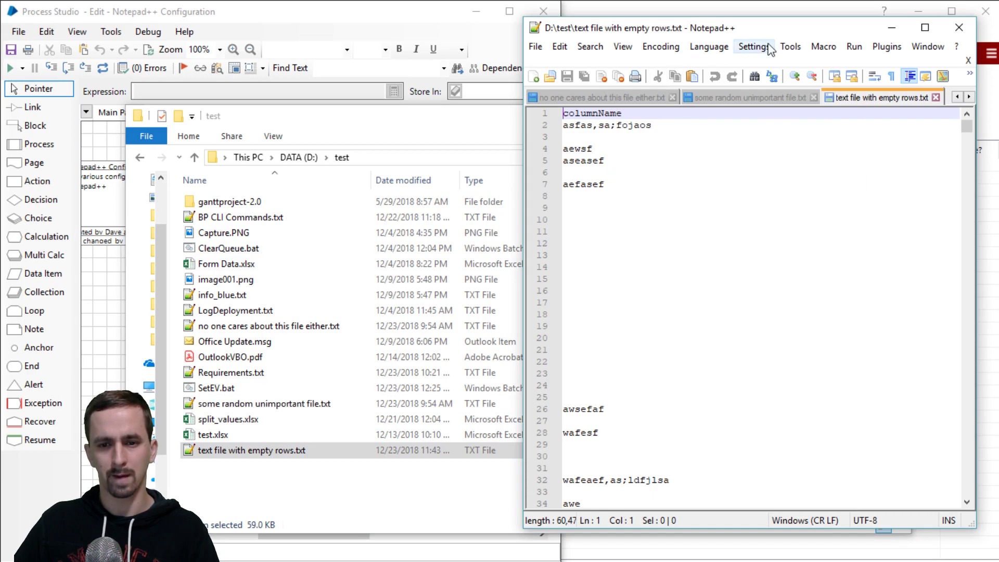
Step: In the General preferences, choose Big icons, hide the status bar, and show the Document List Panel with its extension column disabled
left_click(754, 47)
left_click(785, 63)
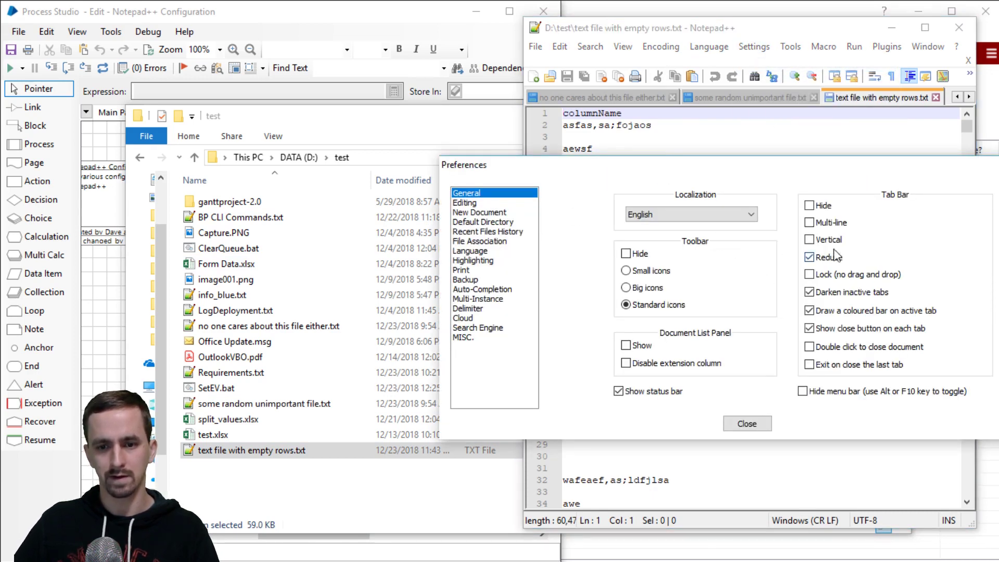
left_click(650, 289)
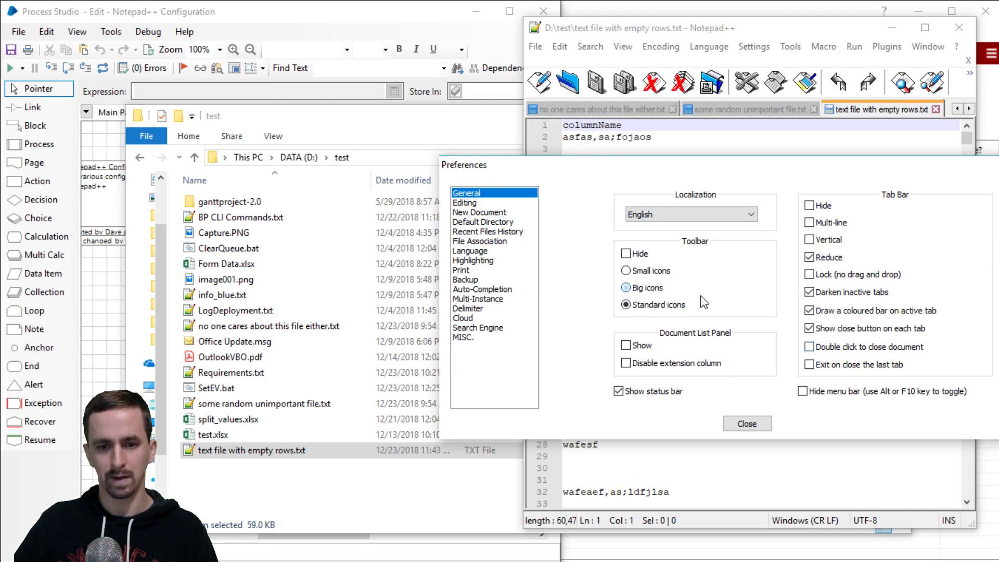
left_click(652, 392)
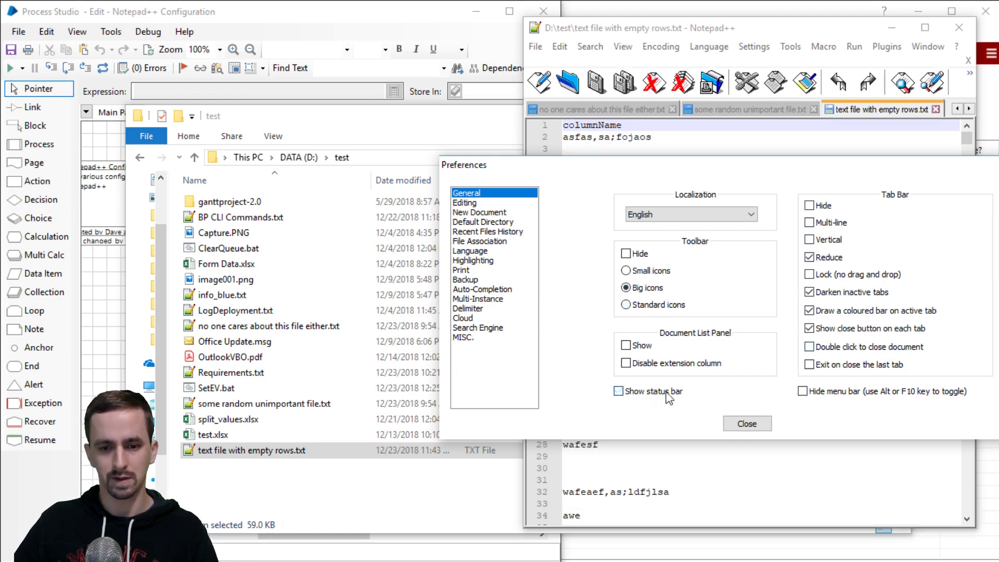
left_click(646, 347)
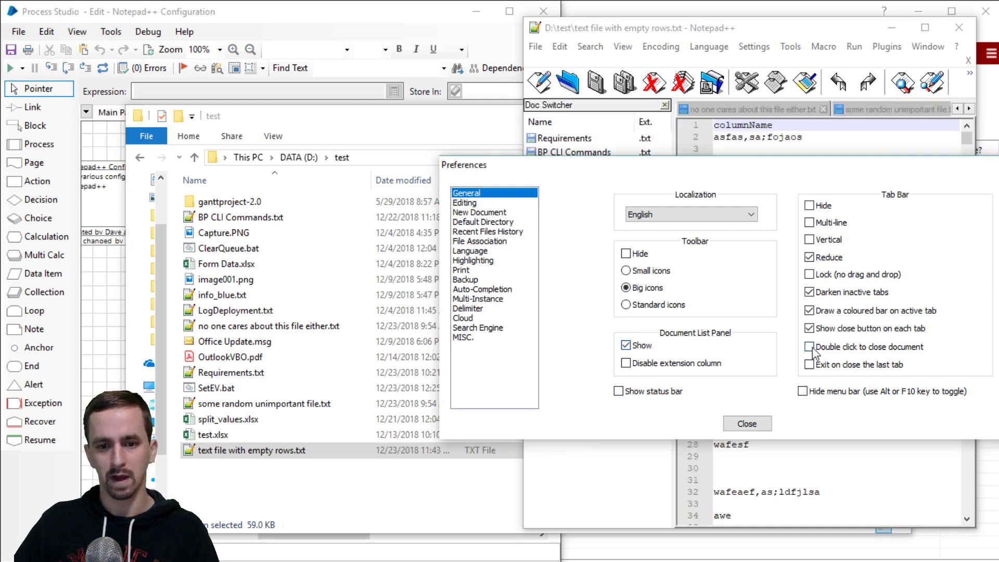
left_click(682, 364)
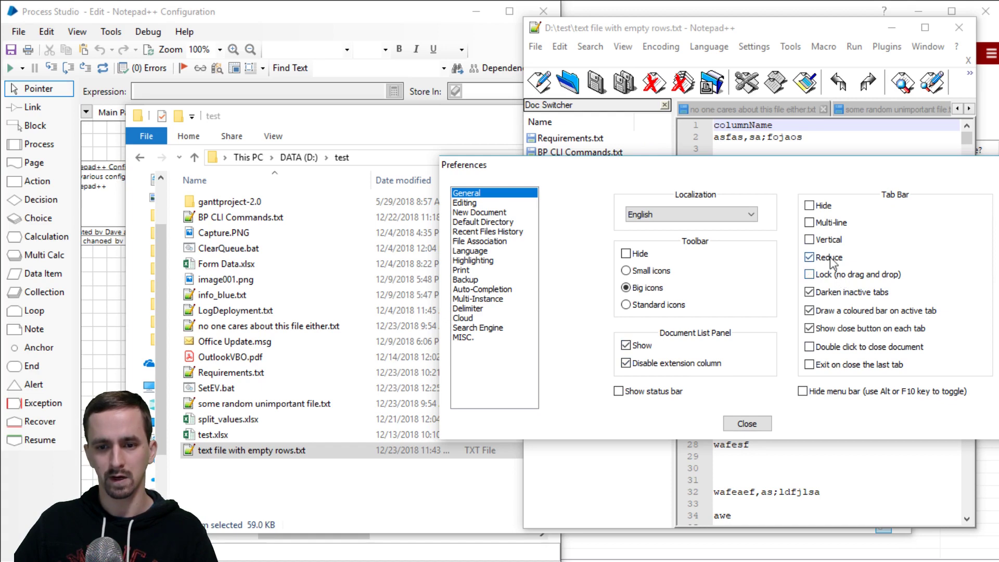
Step: Toggle Hide menu bar on and back off, and enable Double click to close document
left_click(853, 393)
left_click(856, 398)
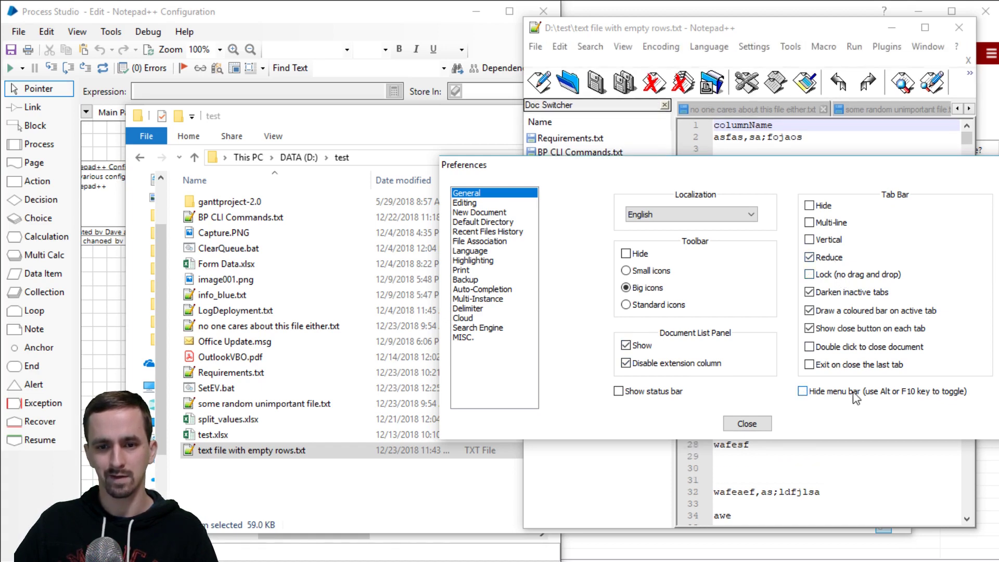
left_click(856, 397)
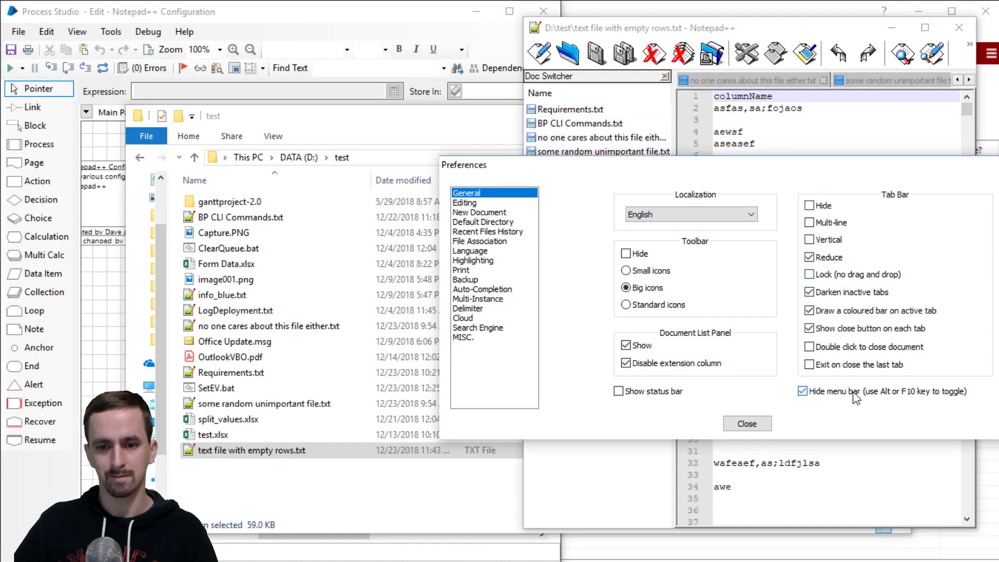
left_click(856, 397)
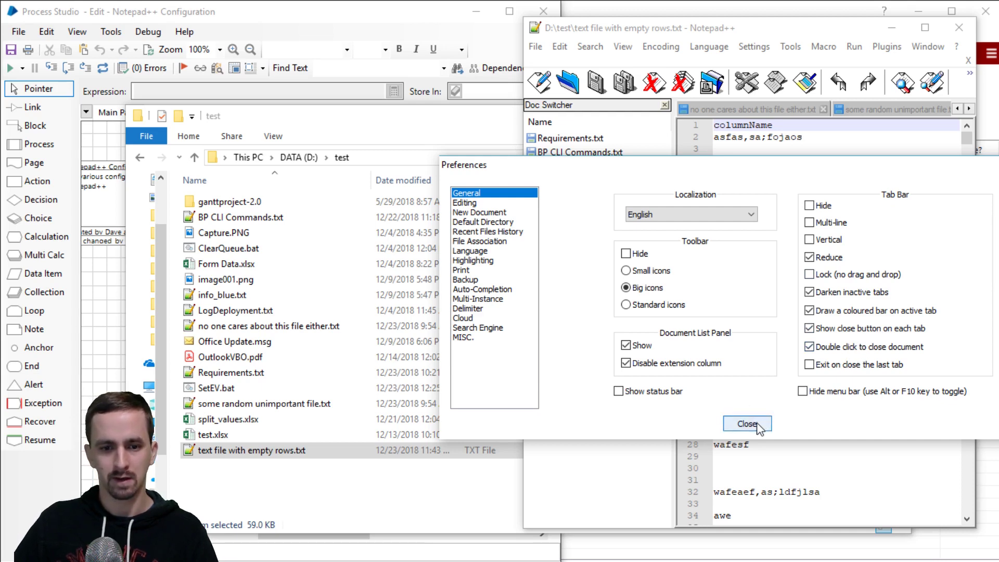
Step: Set the New Document preferences to Unix (LF), UTF-8 with BOM and default language JavaScript, and close the preferences
left_click(503, 212)
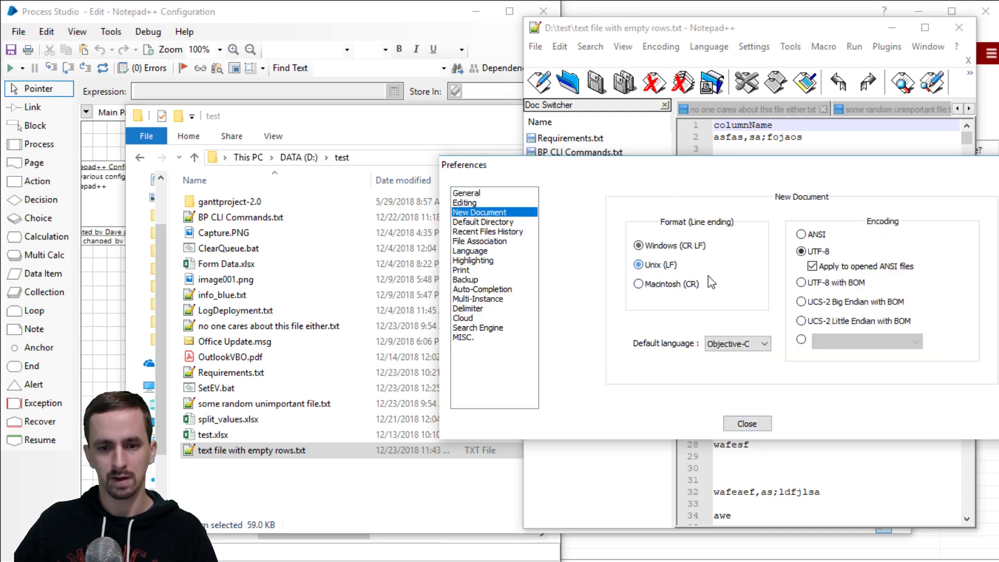
left_click(661, 265)
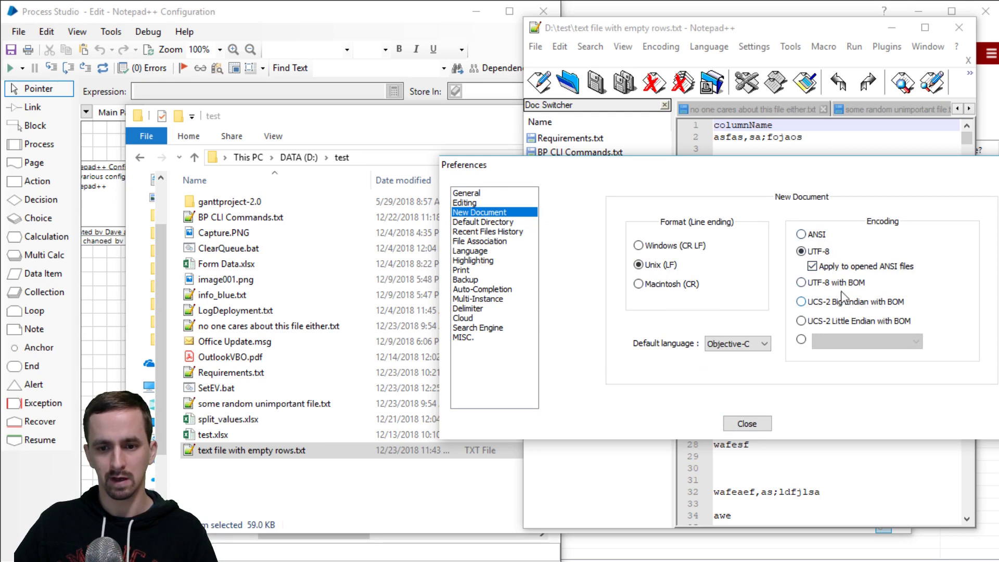
left_click(837, 283)
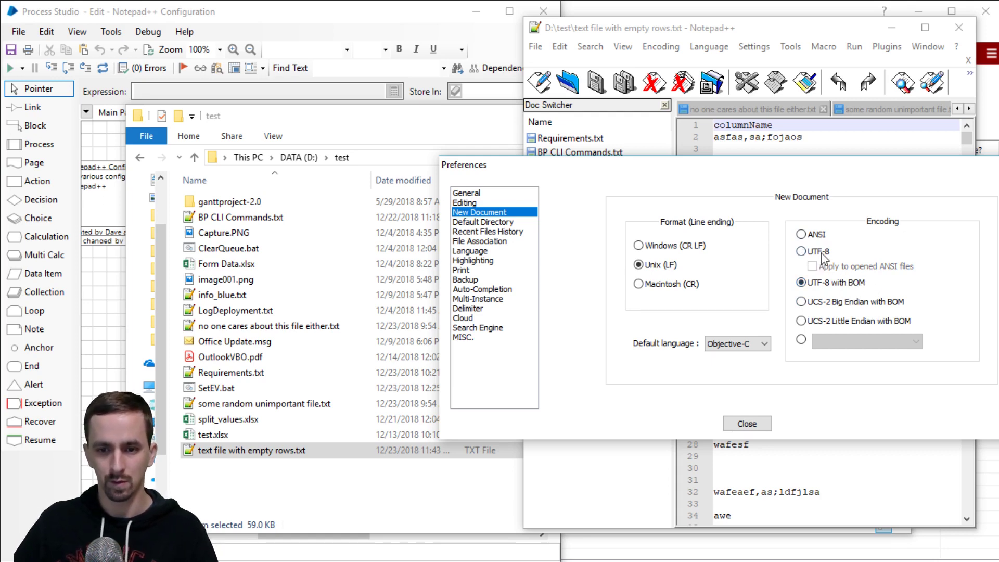
left_click(762, 346)
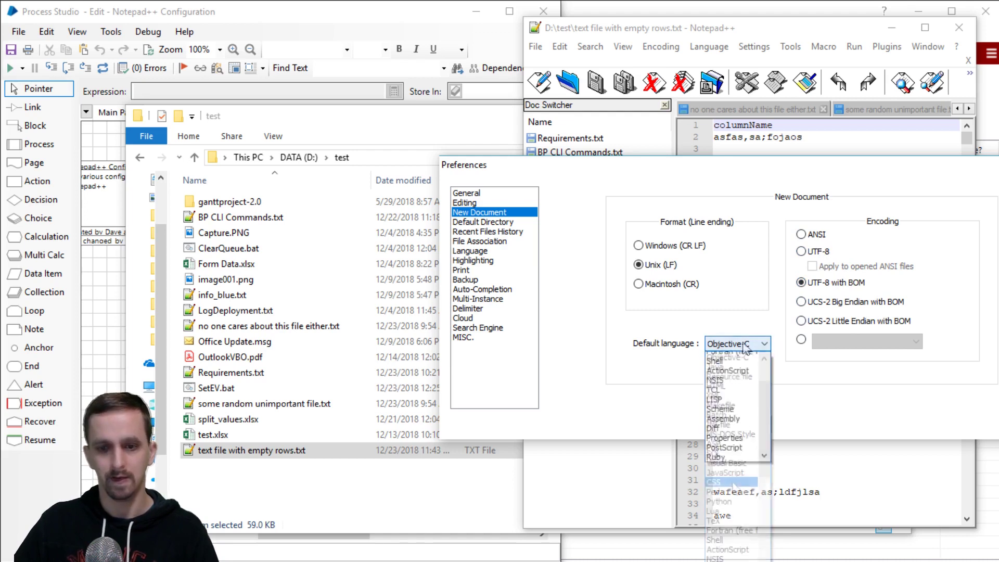
left_click(740, 475)
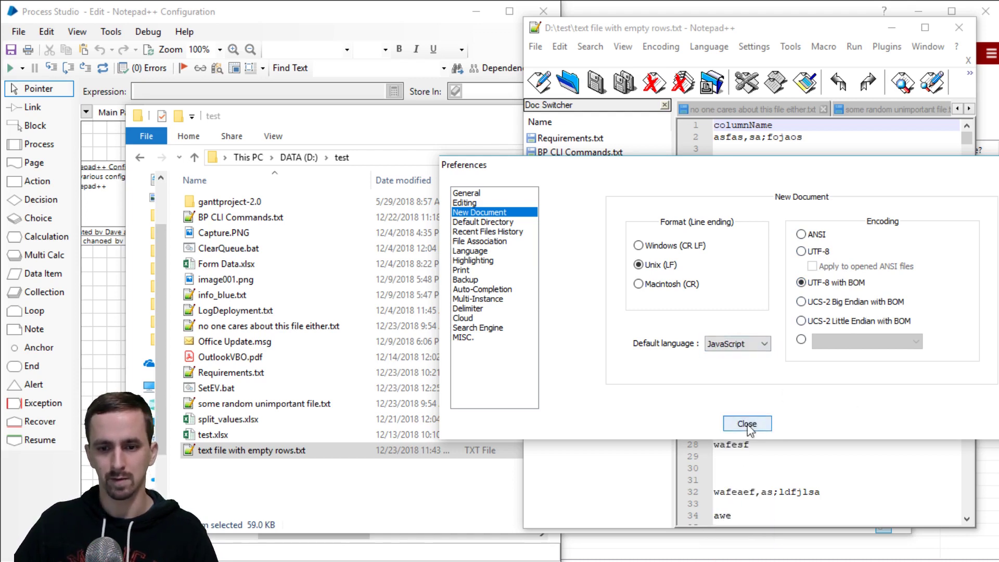
left_click(747, 424)
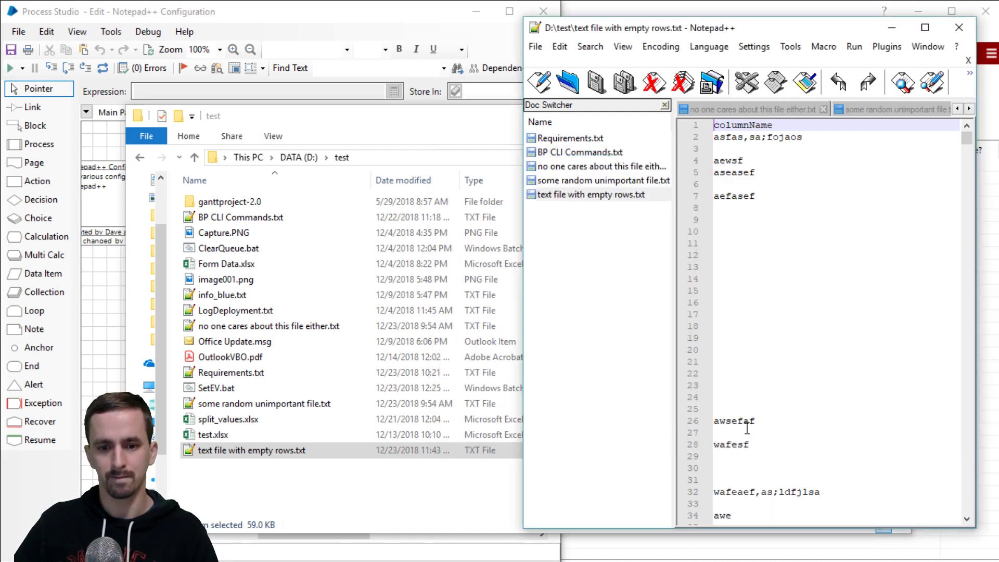
Step: Review the list of open files in Notepad++, and restart the program
left_click(927, 48)
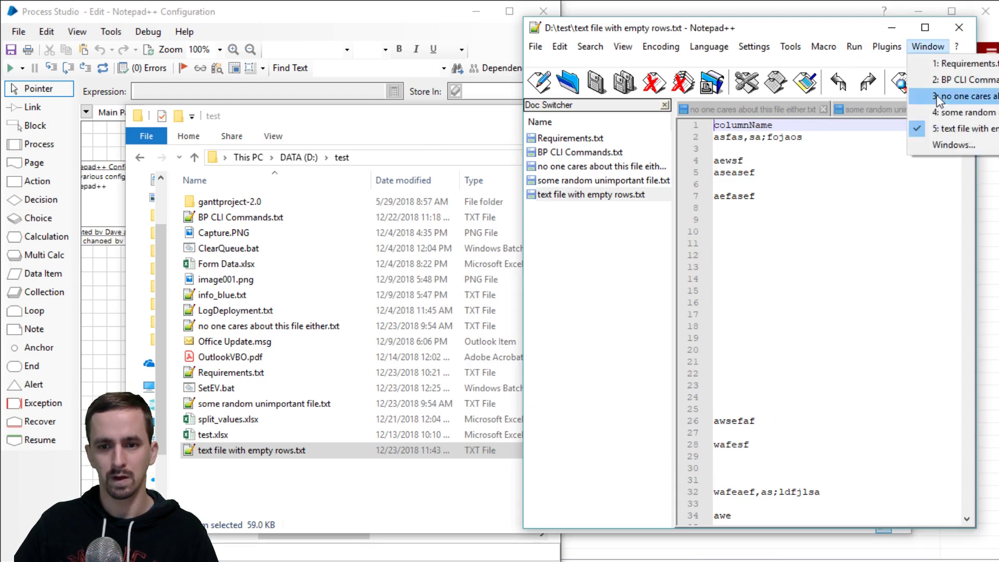
mouse_move(905, 50)
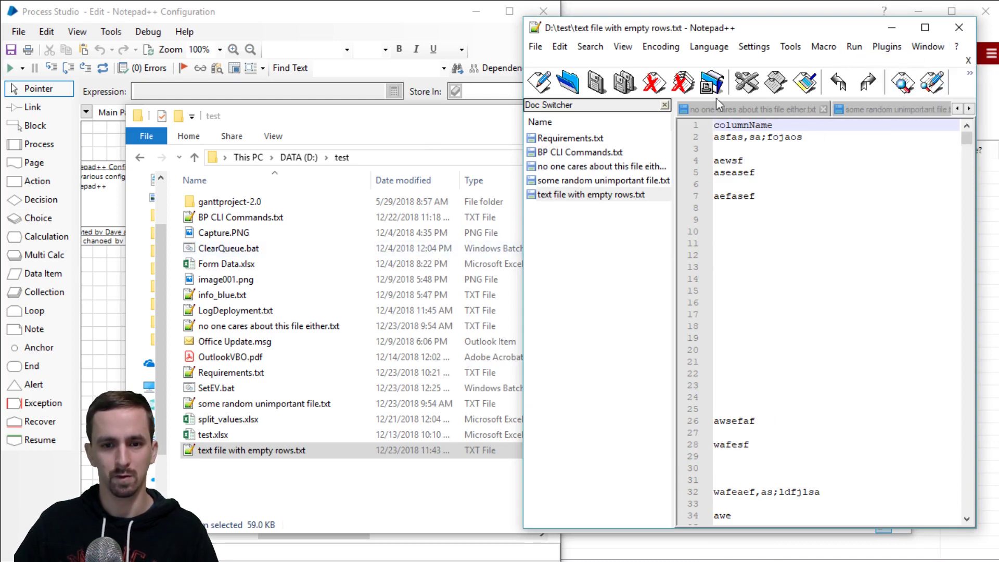
left_click(956, 28)
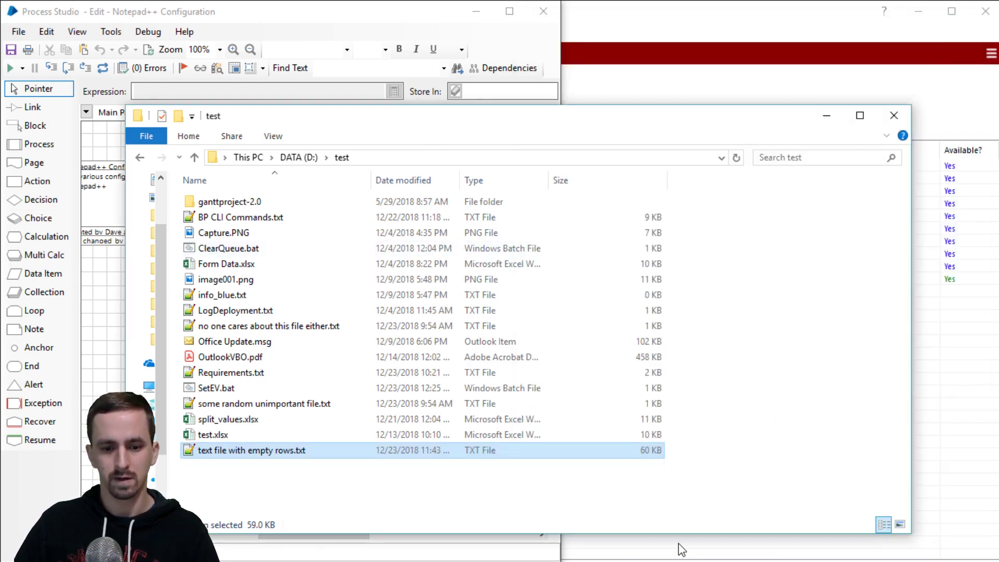
key("super")
type("notepad")
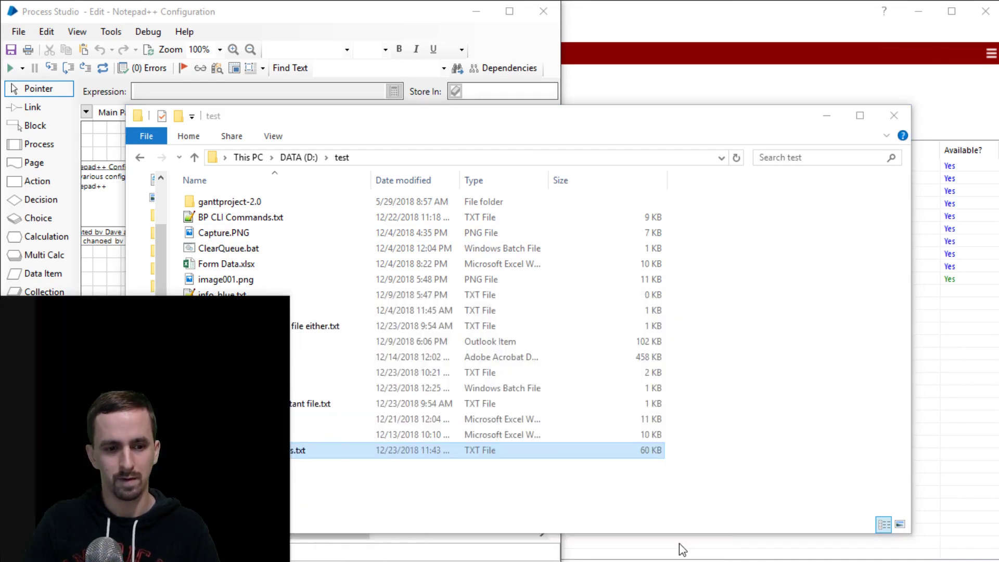
key("Return")
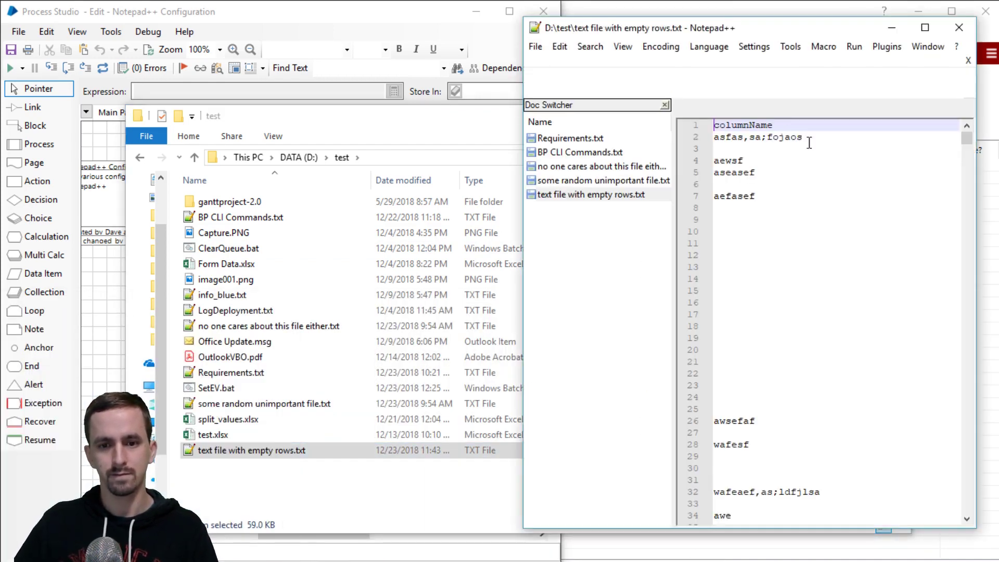
Step: Check the word wrap option and the New Document preferences, closing Notepad++ and minimizing the test folder window
left_click(623, 46)
left_click(626, 47)
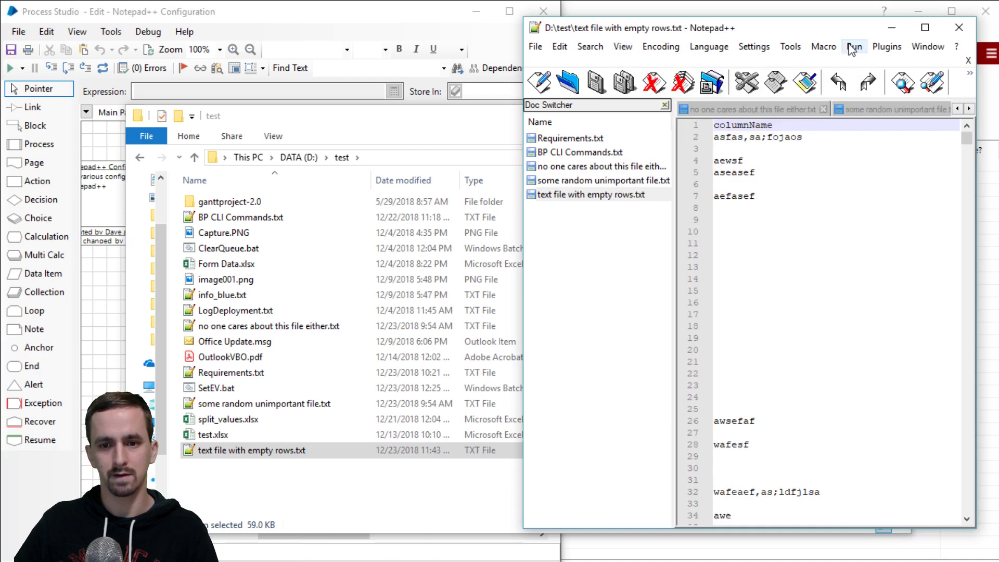
left_click(753, 47)
left_click(775, 64)
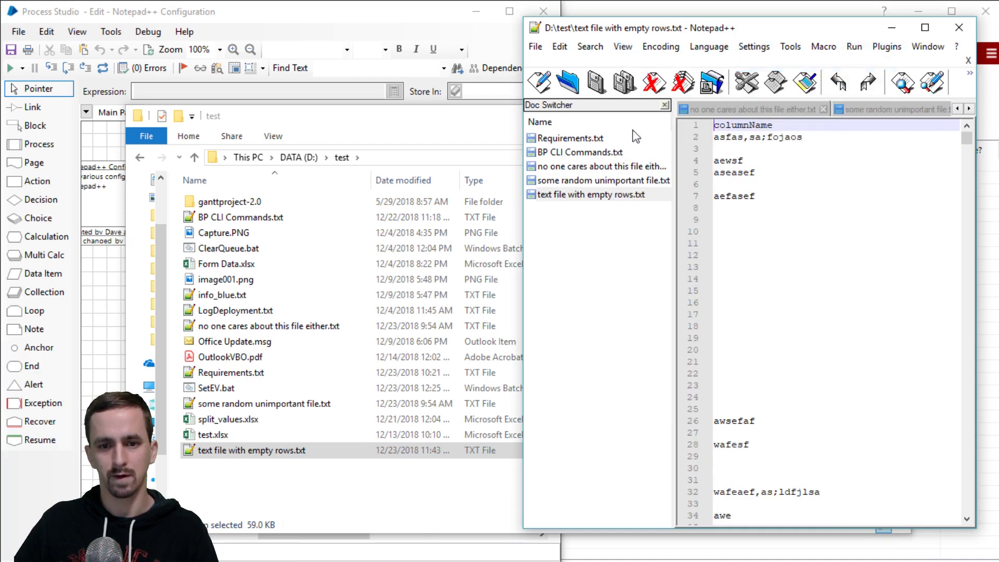
left_click(495, 212)
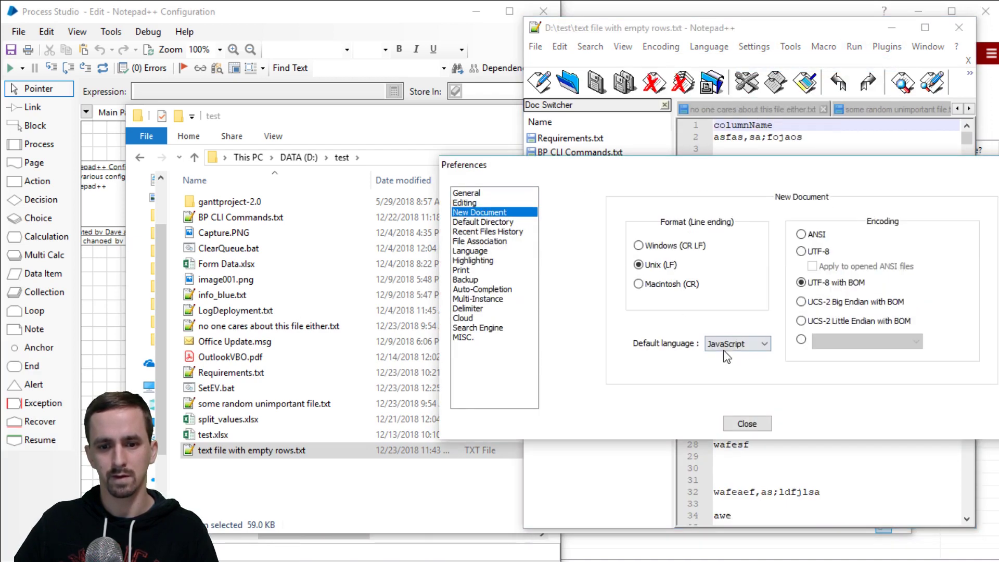
left_click(746, 424)
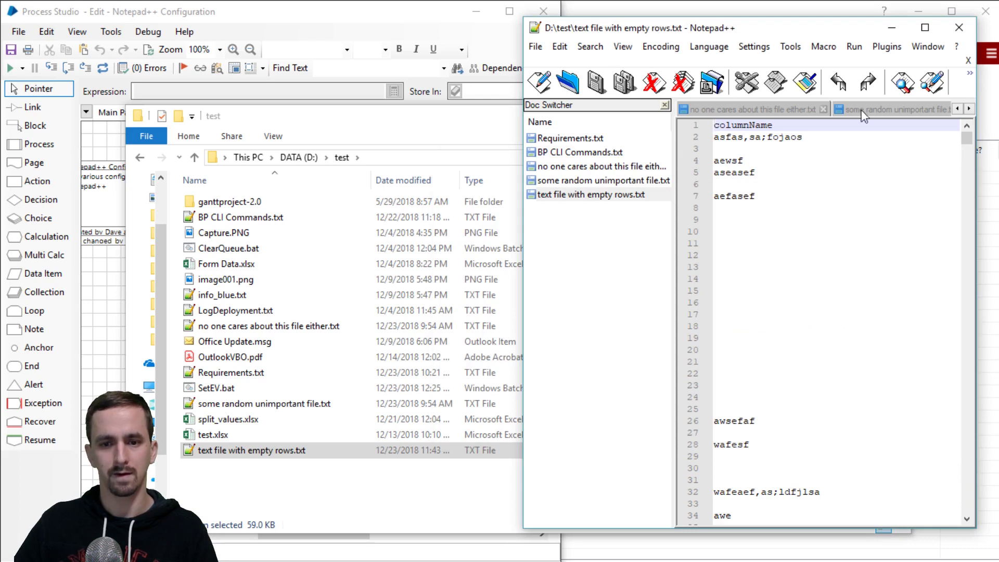
left_click(958, 27)
left_click(825, 117)
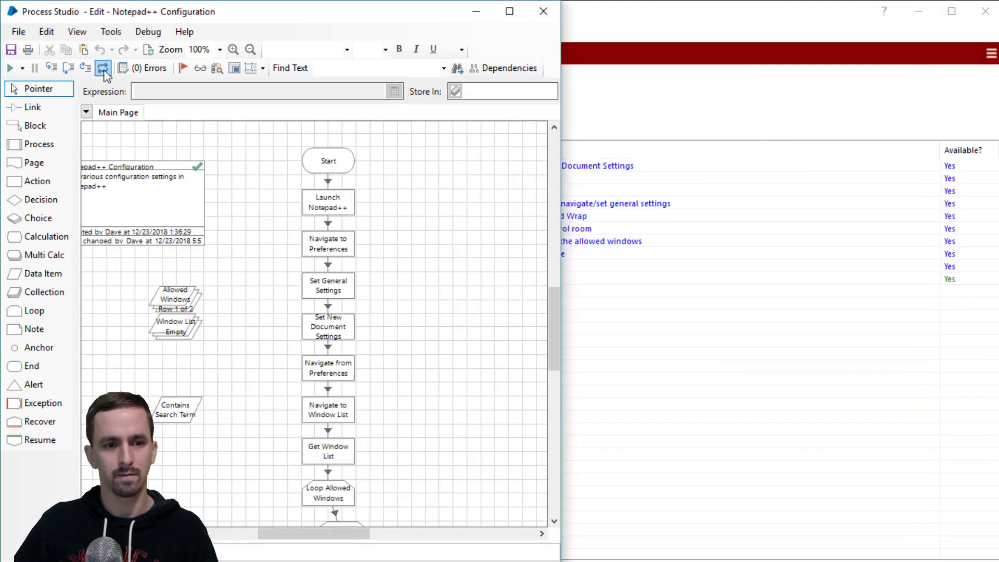
Step: Adjust the run speed in Process Studio and run the Notepad++ Configuration process
left_click(22, 69)
left_click(85, 129)
left_click(9, 68)
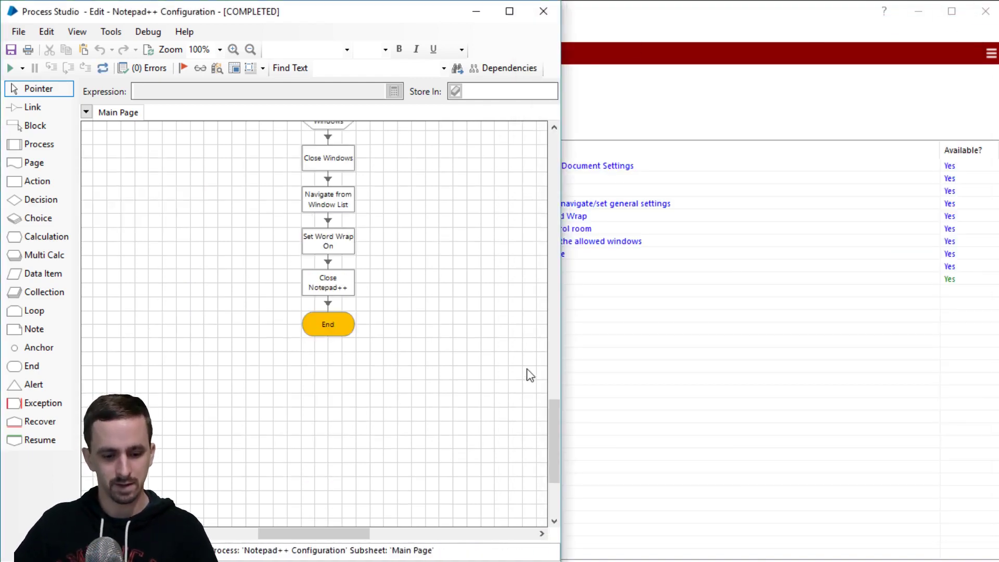
Step: Launch Notepad++ and check the word wrap option, the list of open files and the General preferences
key("super")
type("notepad")
key("Return")
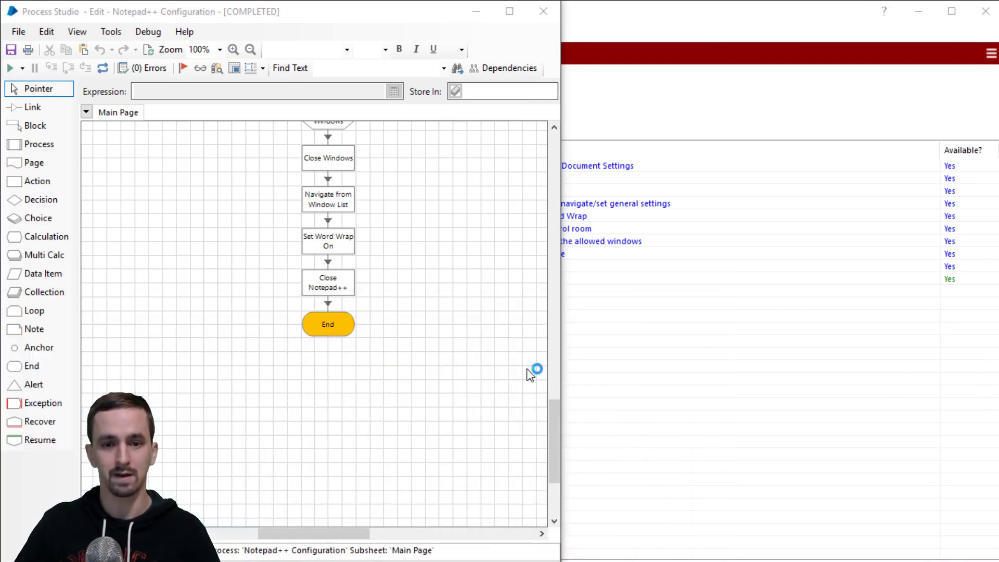
left_click(626, 48)
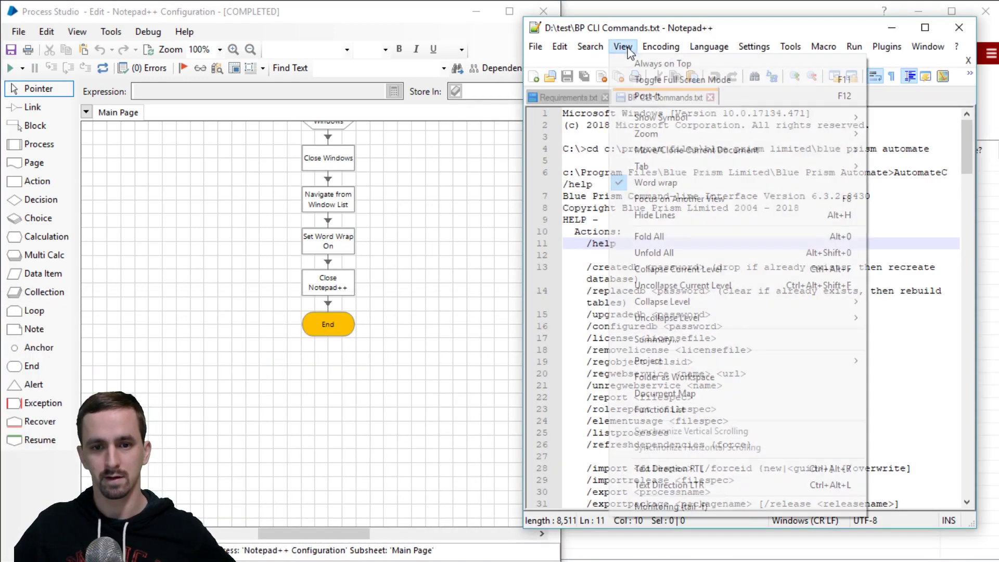
left_click(627, 48)
left_click(911, 48)
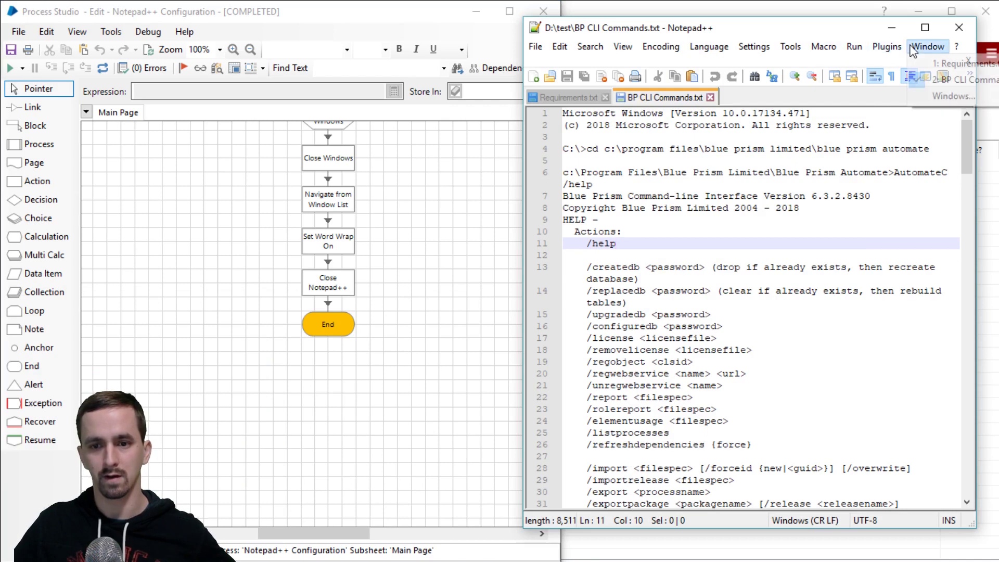
left_click(930, 50)
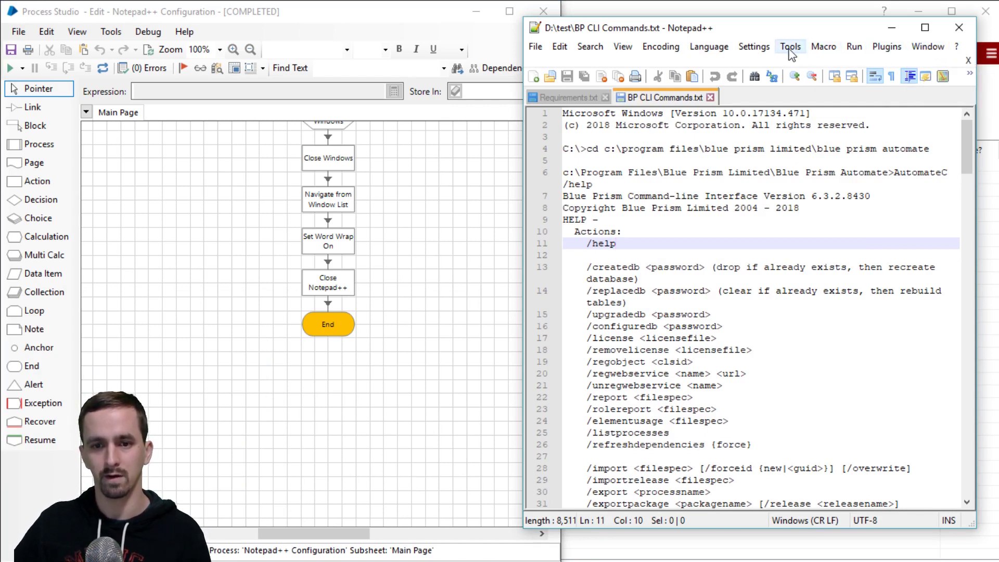
left_click(753, 48)
left_click(766, 209)
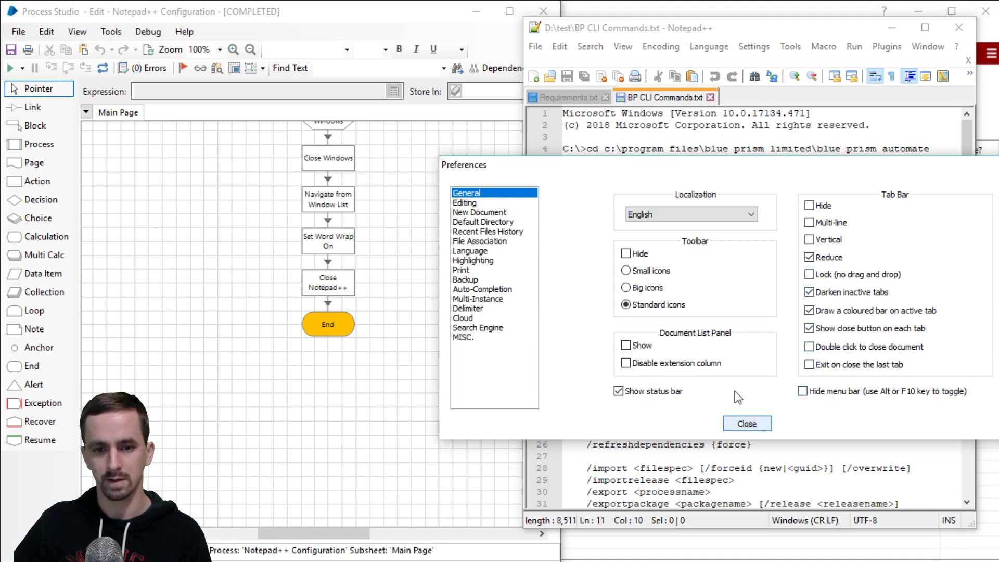
Step: Finish checking the Notepad++ preferences, and start a Notepad++ Configuration session on the ALPHACENTAURI resource in Blue Prism Control
left_click(483, 204)
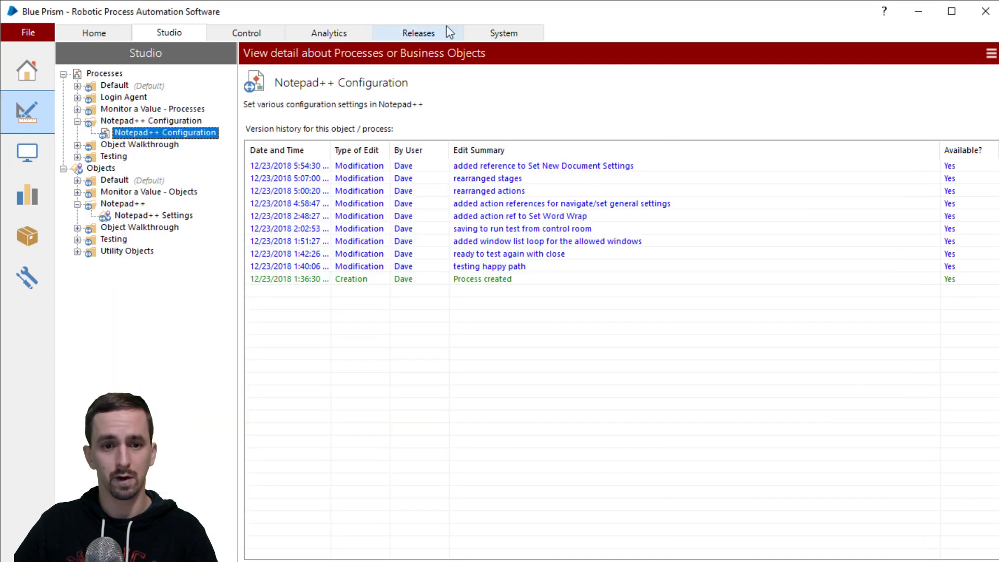
left_click(262, 31)
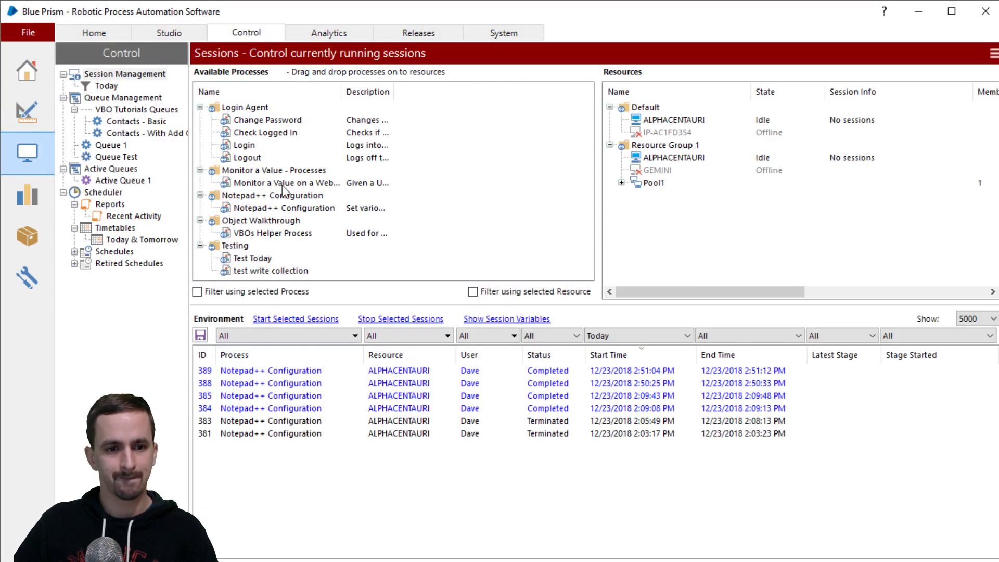
left_click_drag(281, 207, 660, 156)
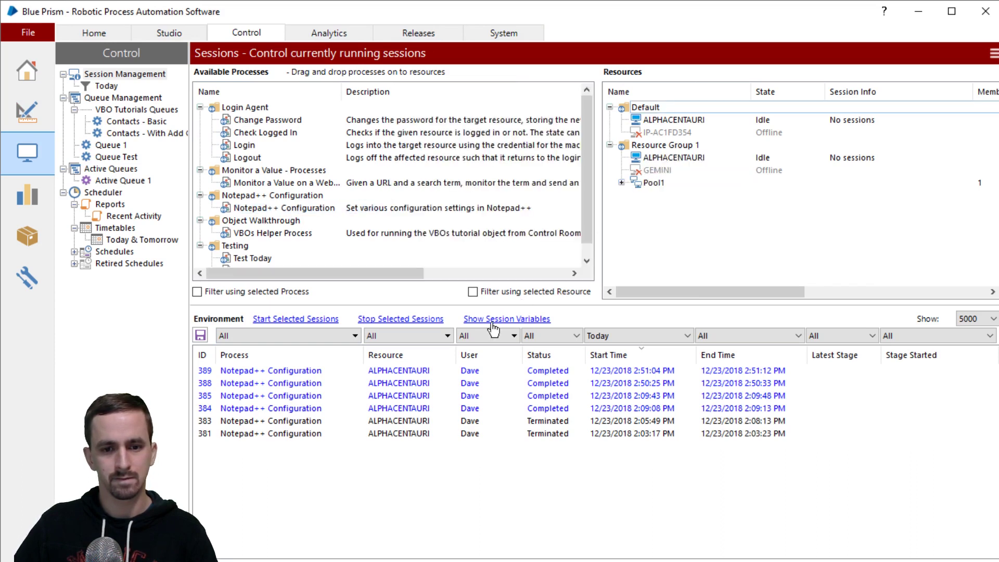
left_click(288, 320)
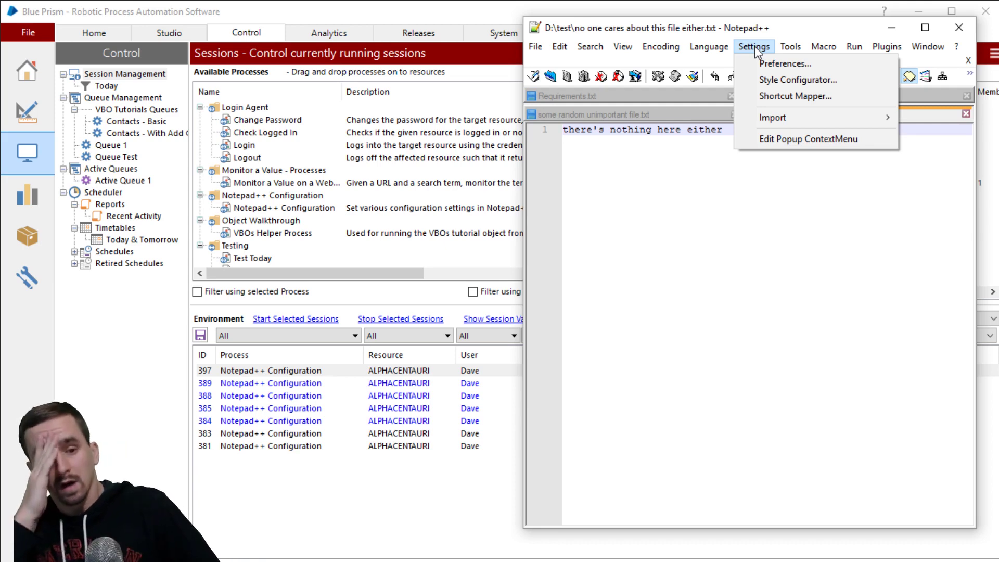
Step: View the log of the latest Notepad++ Configuration session, widening the viewer and its Result column to read the full error, and close it
left_click(497, 371)
right_click(523, 374)
left_click(604, 492)
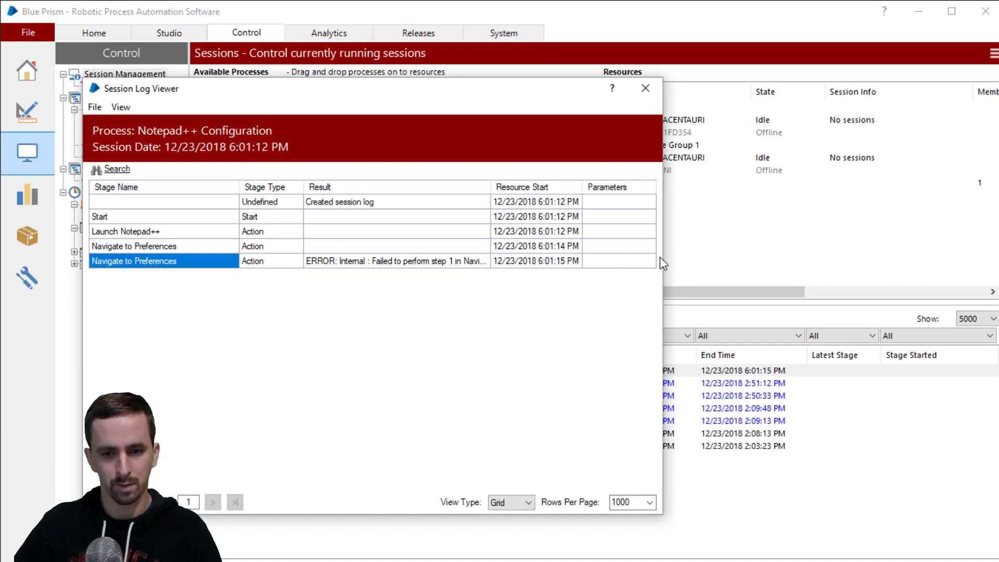
left_click_drag(660, 260, 996, 263)
left_click(481, 187)
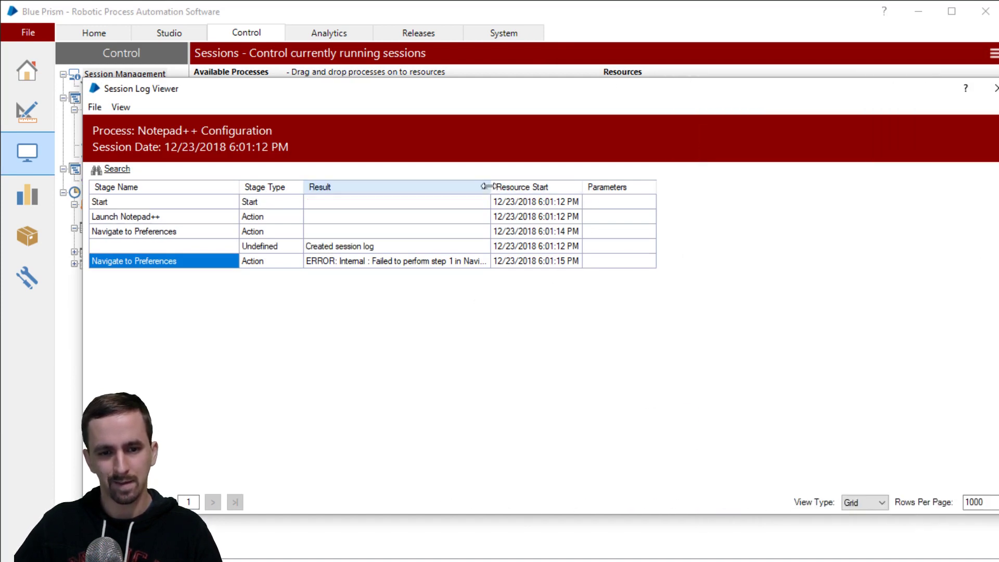
left_click_drag(491, 187, 949, 187)
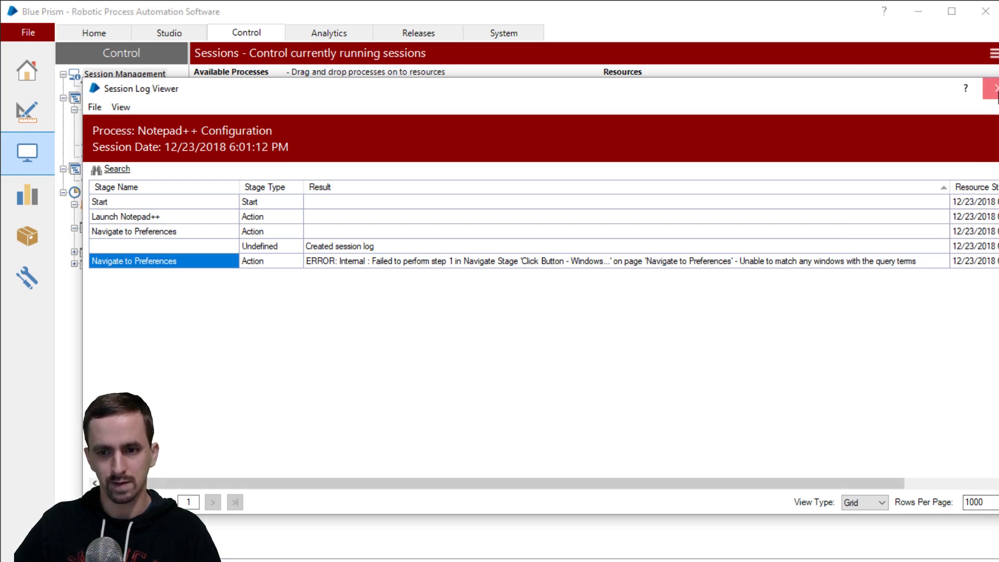
left_click(993, 87)
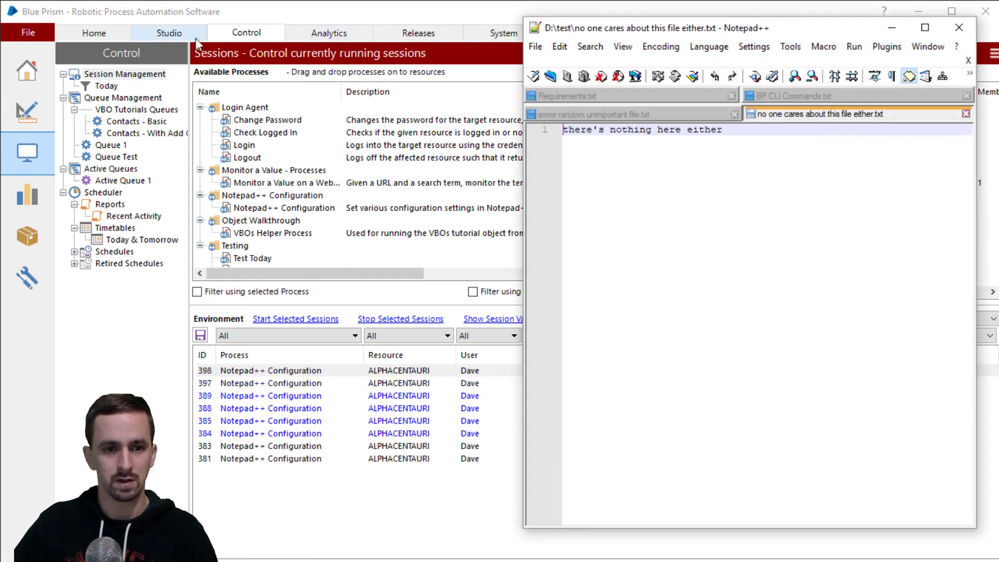
Step: Open the Notepad++ Settings object from the Notepad++ group in Studio
left_click(165, 33)
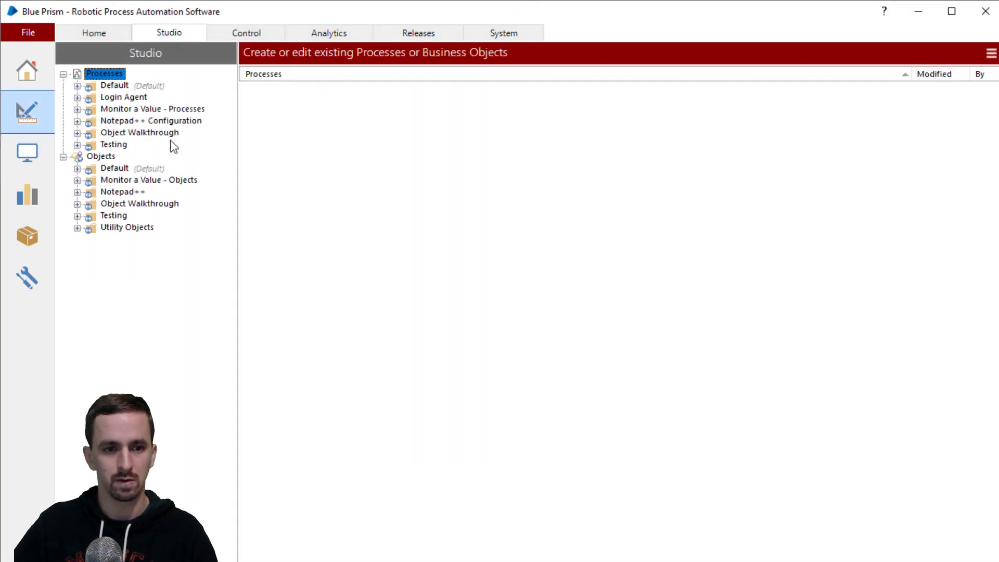
left_click(77, 204)
left_click(77, 204)
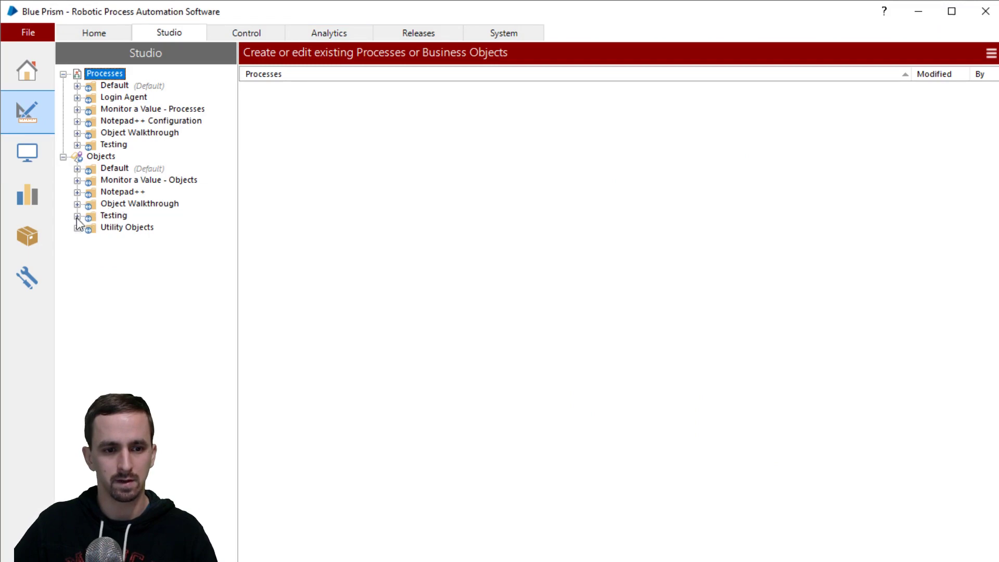
left_click(77, 193)
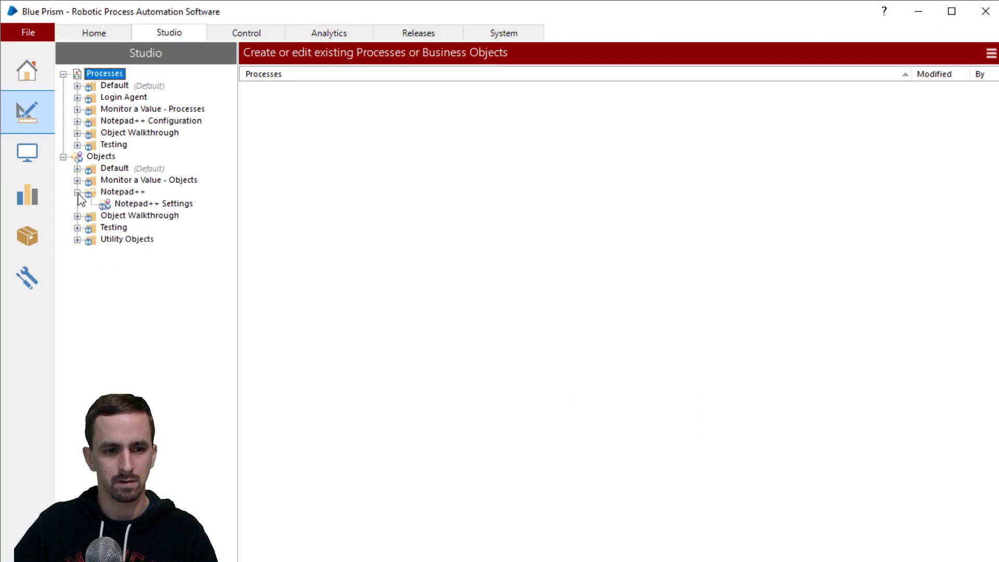
left_click(156, 204)
double_click(156, 204)
Step: Move and narrow the Object Studio window so that it sits beside the Notepad++ window
key("alt+Tab")
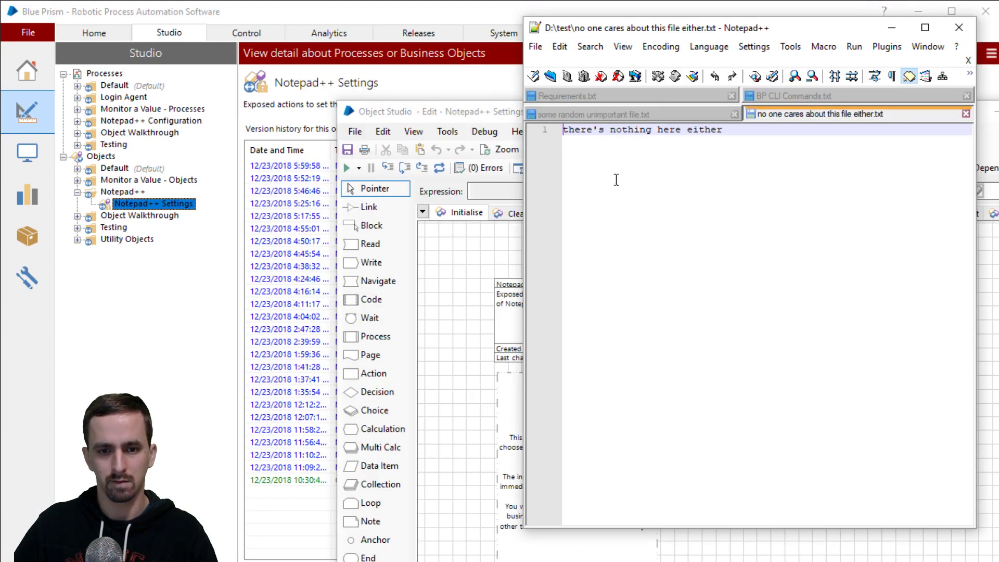
left_click_drag(483, 121, 154, 41)
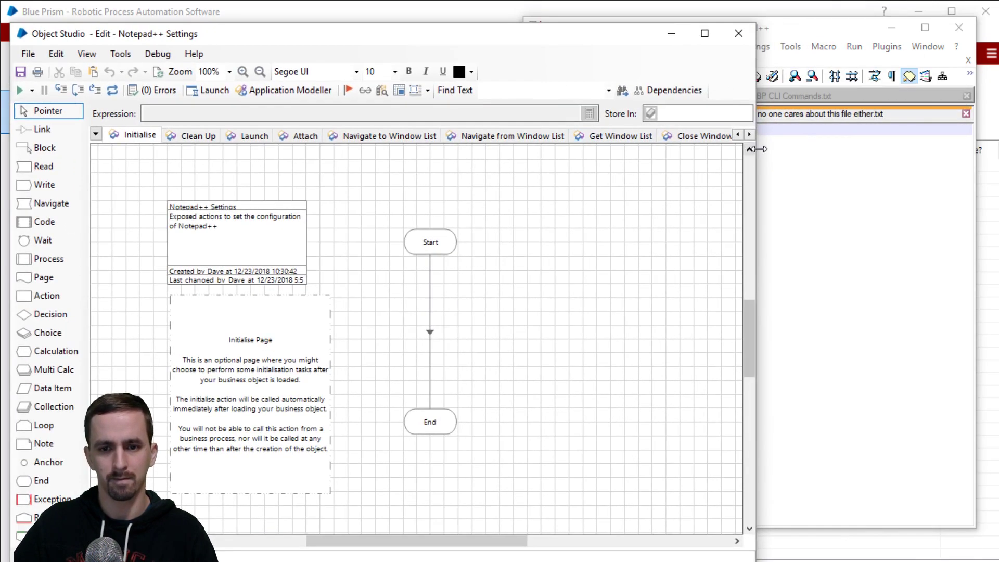
left_click_drag(748, 147, 501, 147)
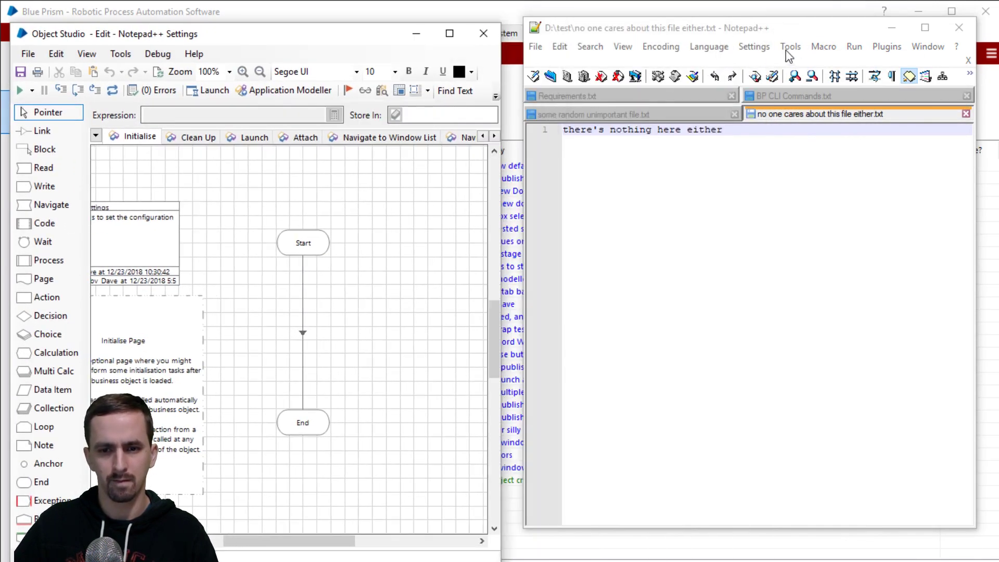
Step: Look at the Settings menu in Notepad++, and test-run the object's Navigate to Preferences page, closing the Preferences window
left_click(757, 47)
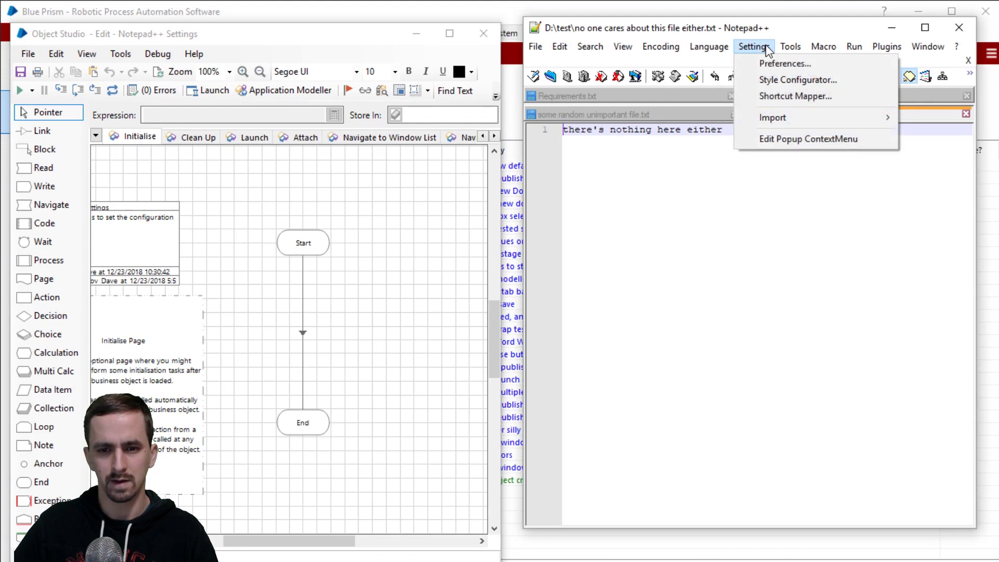
left_click(766, 49)
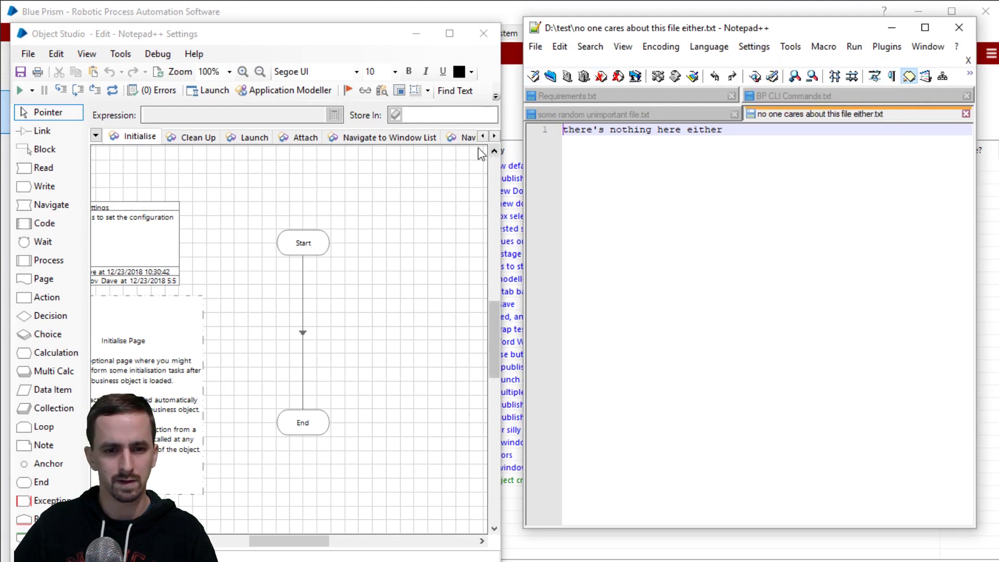
left_click(494, 136)
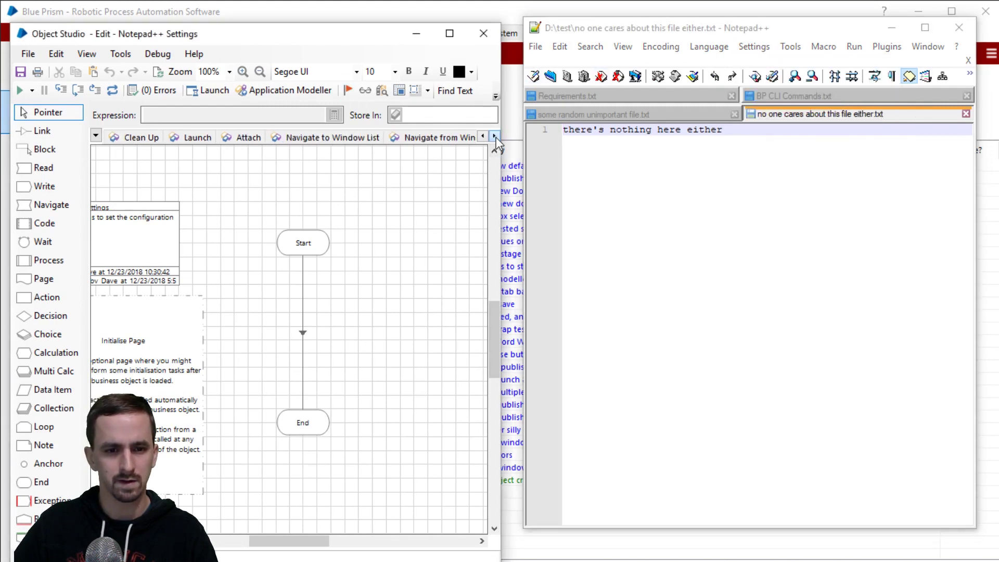
left_click(76, 89)
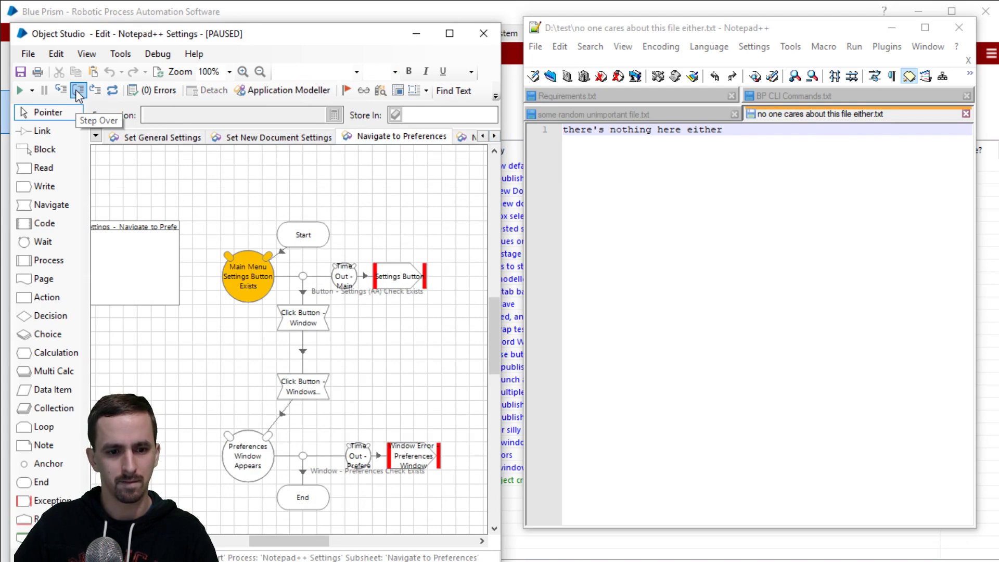
left_click(24, 91)
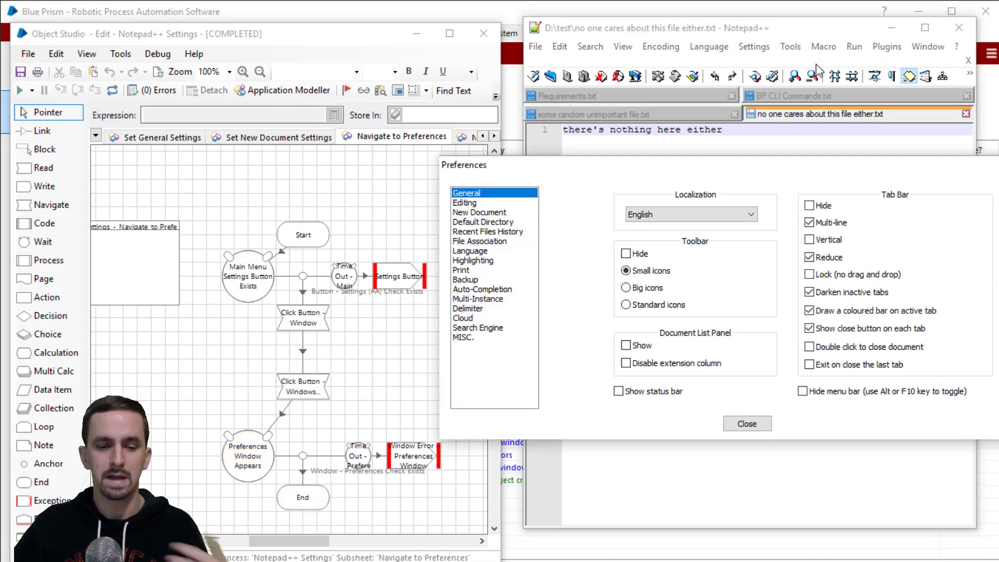
left_click(757, 428)
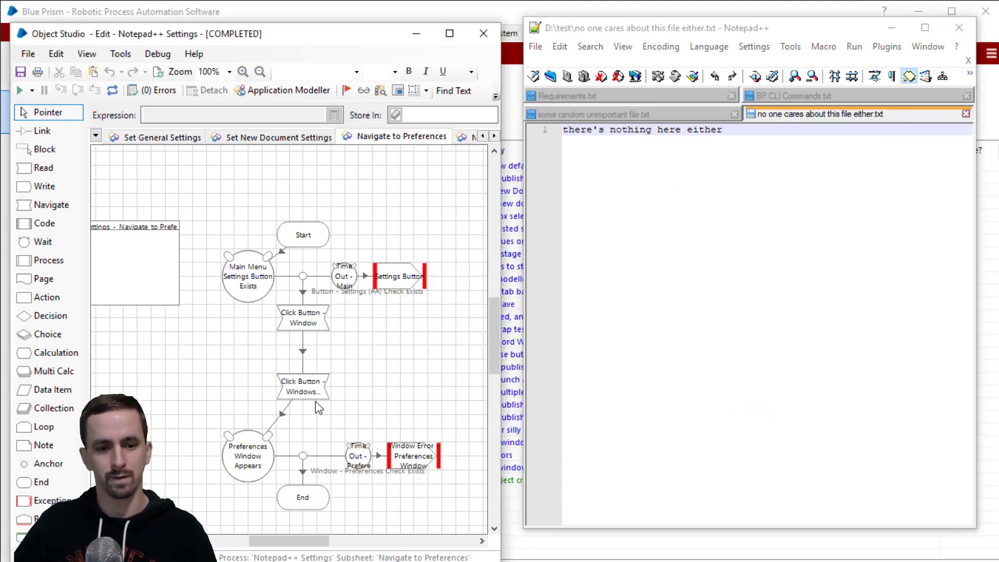
Step: Adjust the spacing of the two Click Button navigate stages, and check how the Settings menu opens in Notepad++
left_click_drag(316, 401, 309, 372)
left_click(358, 344)
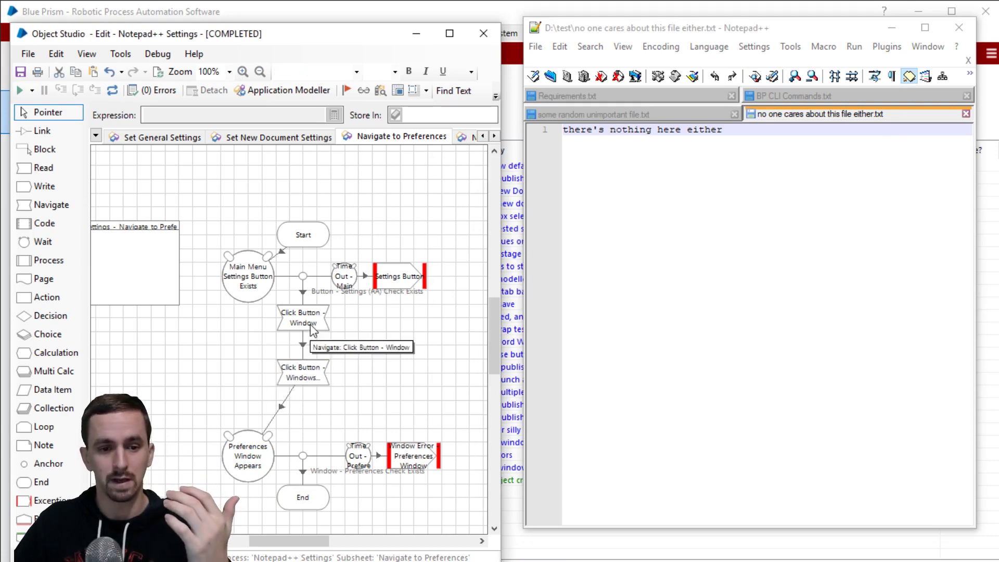
left_click_drag(312, 326, 314, 385)
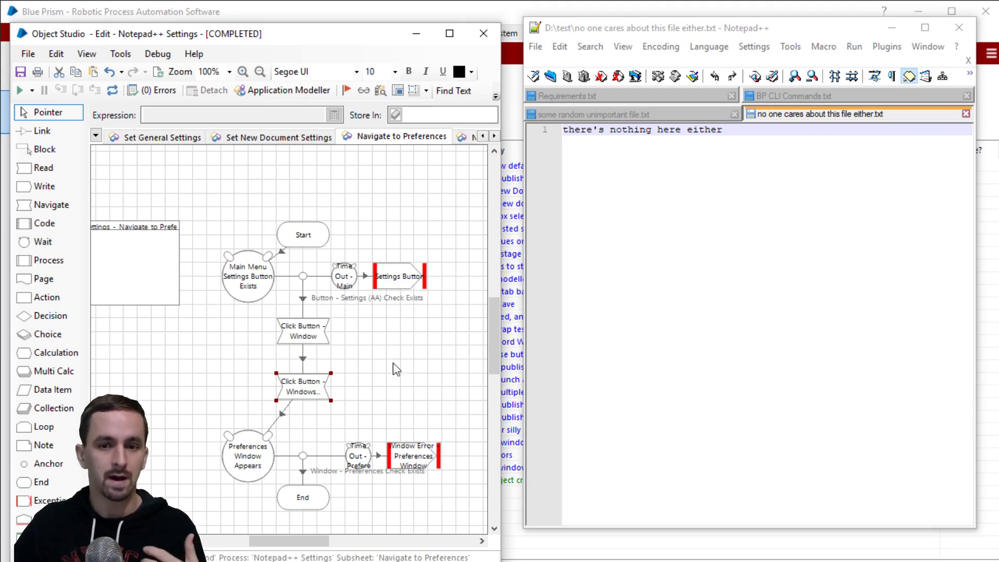
left_click(790, 46)
mouse_move(754, 46)
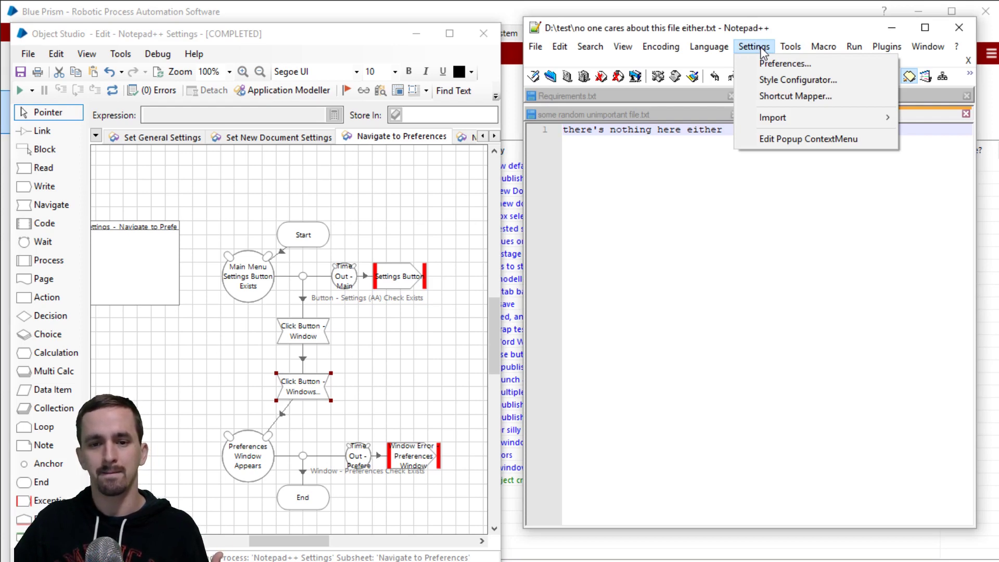
left_click(754, 47)
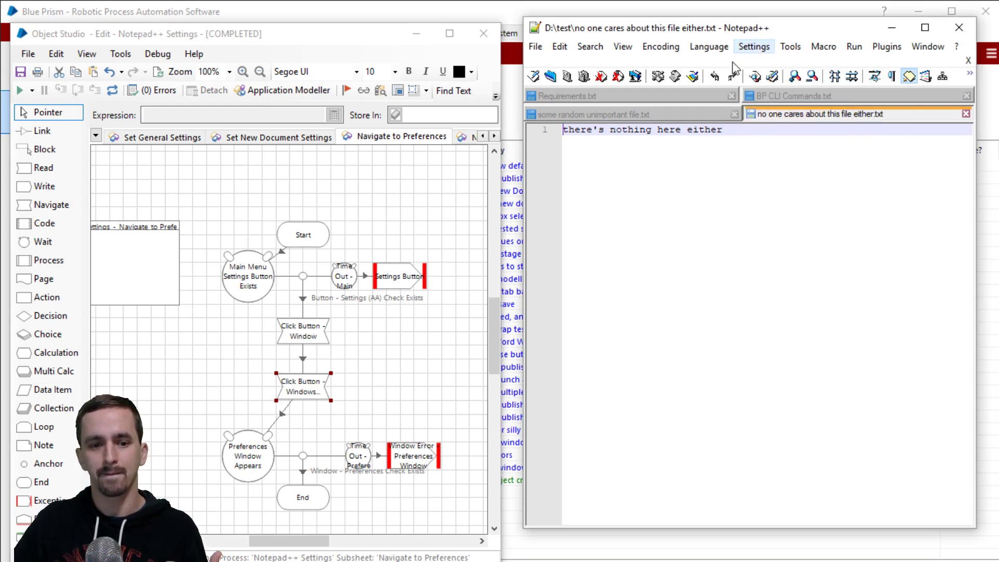
Step: Move the Click Button - Windows... stage and everything after it down to make room below the Click Button - Window stage
scroll(458, 391, "down", 1)
left_click(458, 387)
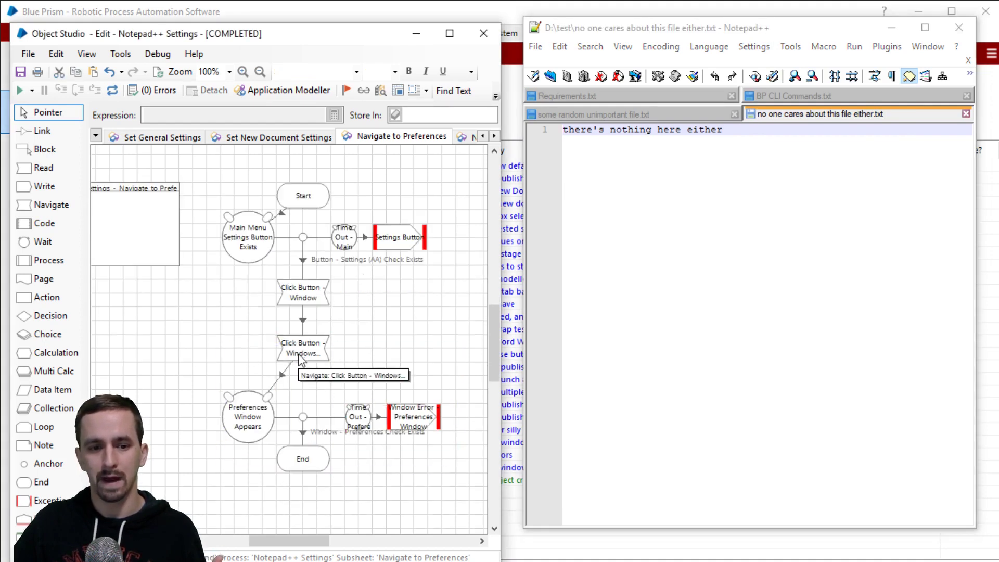
left_click_drag(307, 353, 306, 367)
left_click_drag(426, 357, 258, 482)
left_click_drag(320, 355, 319, 382)
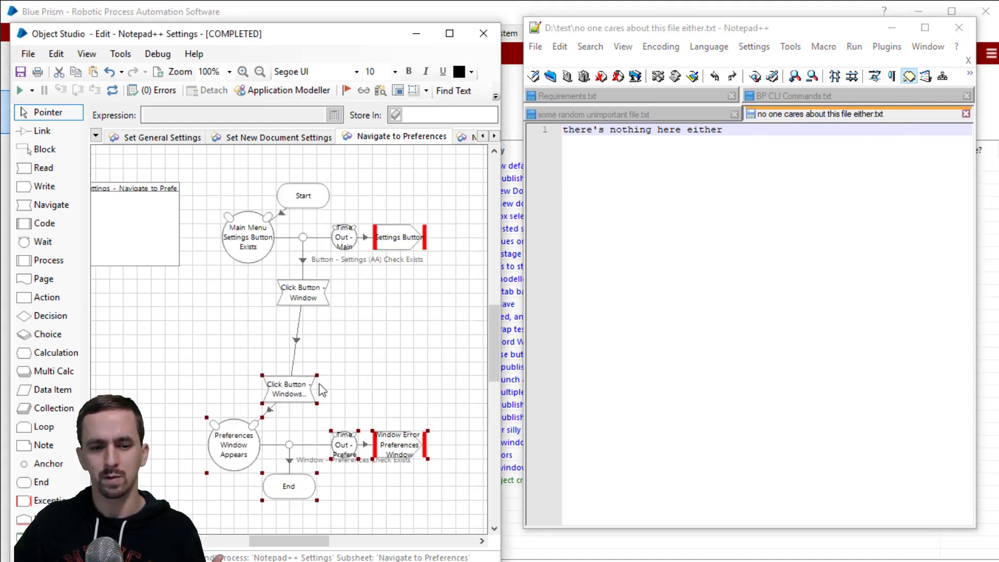
left_click(340, 389)
Step: Copy the Preferences Window Appears wait with its timeout and exception between the two Click Button stages, and inspect the copy's properties
left_click_drag(179, 438, 450, 459)
key("ctrl+c")
key("ctrl+v")
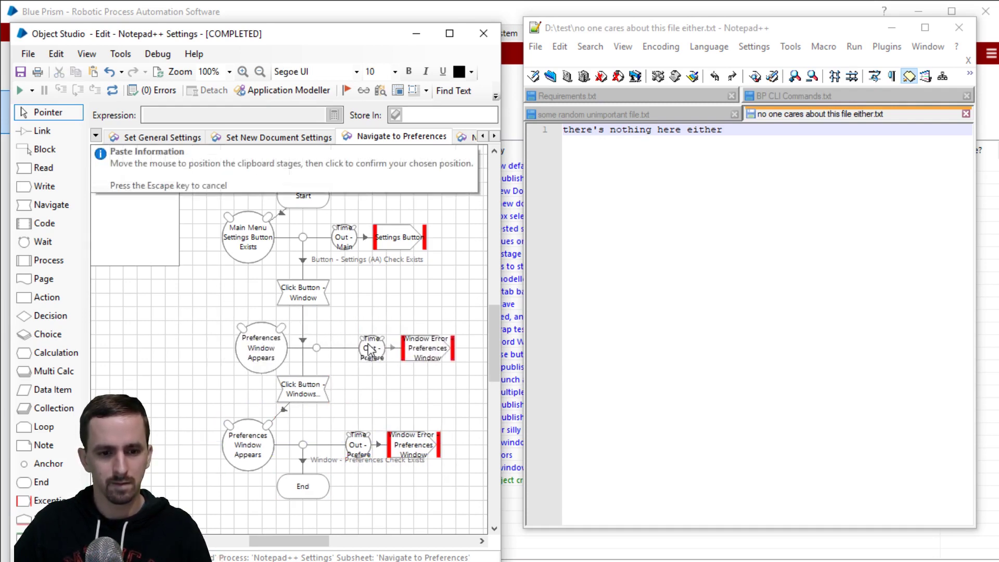
left_click(368, 350)
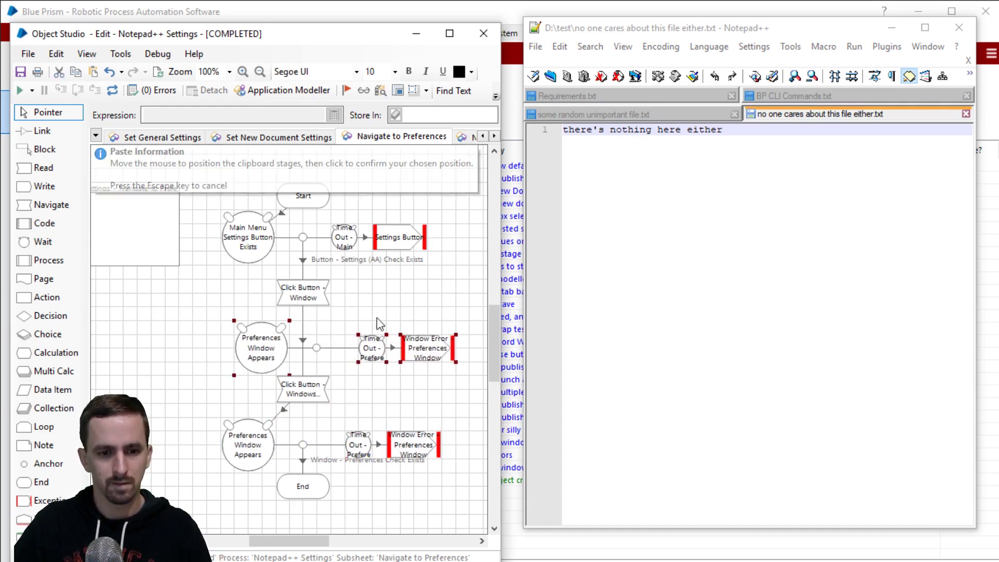
double_click(248, 348)
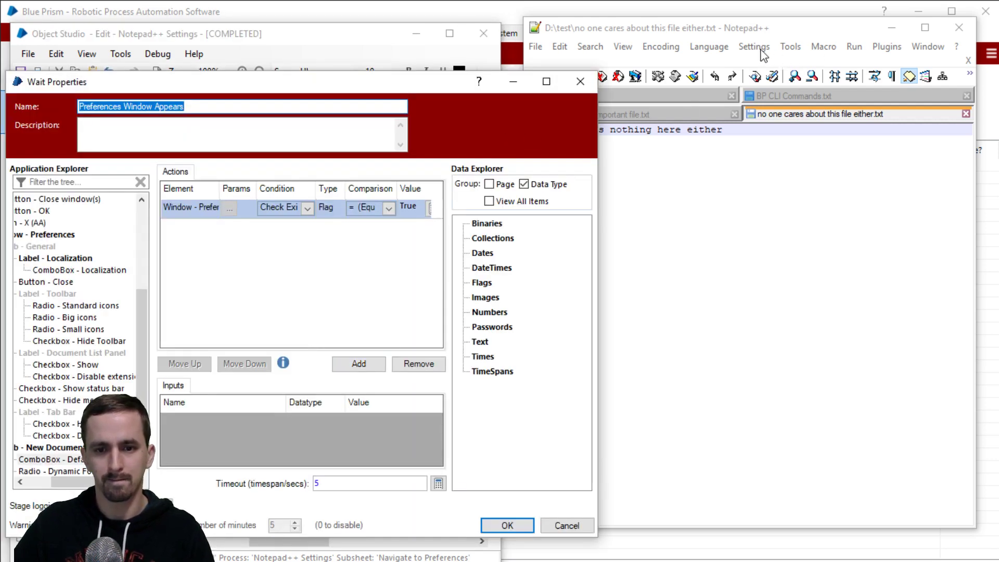
left_click(580, 81)
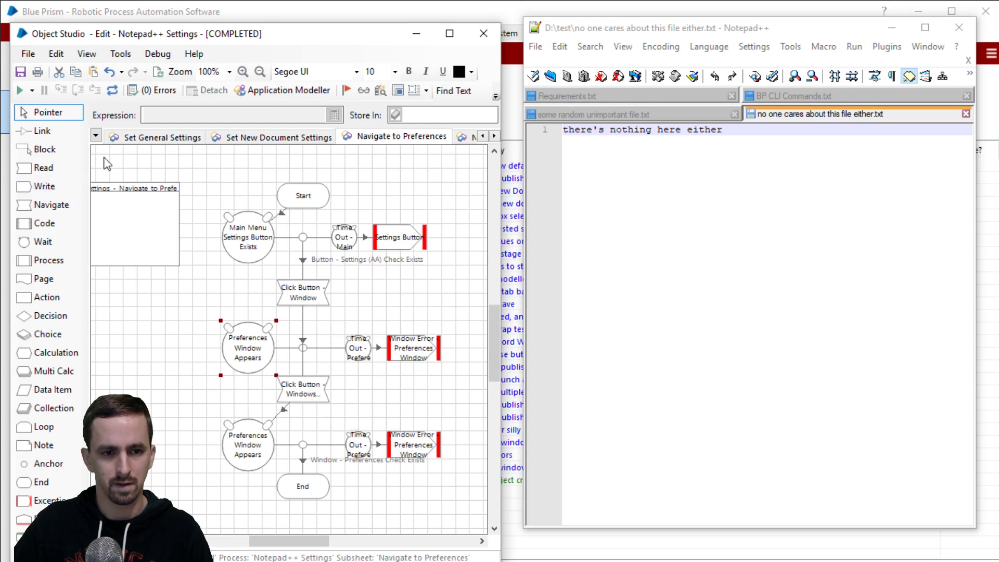
Step: Reset and rerun the Navigate to Preferences page, and dismiss the Notepad++ Preferences window
left_click(112, 90)
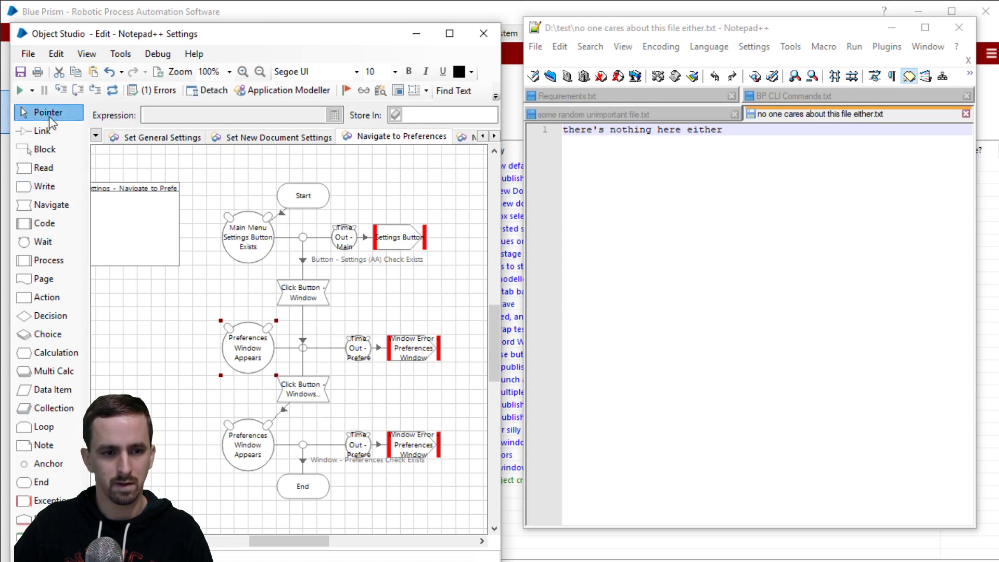
left_click(21, 91)
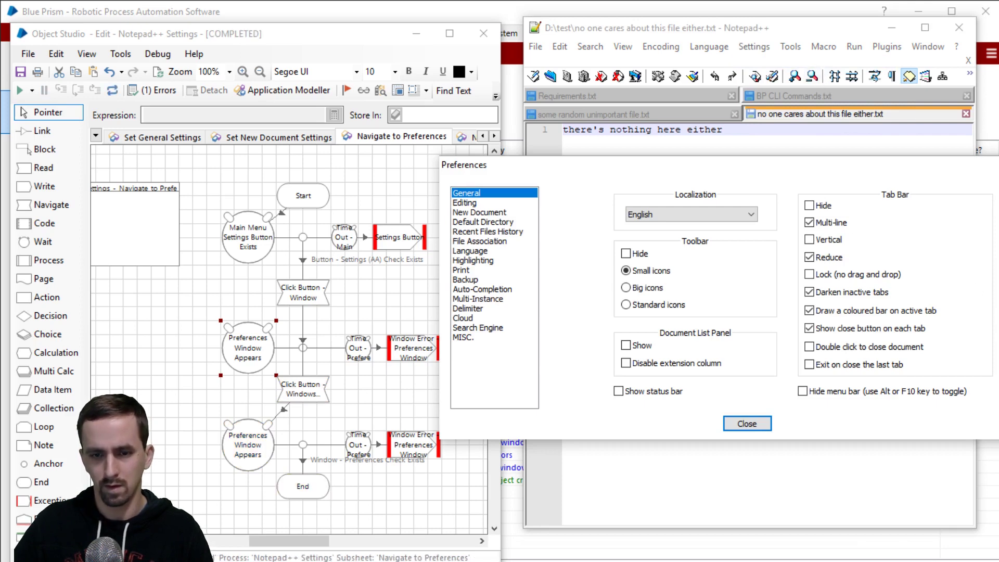
key("Escape")
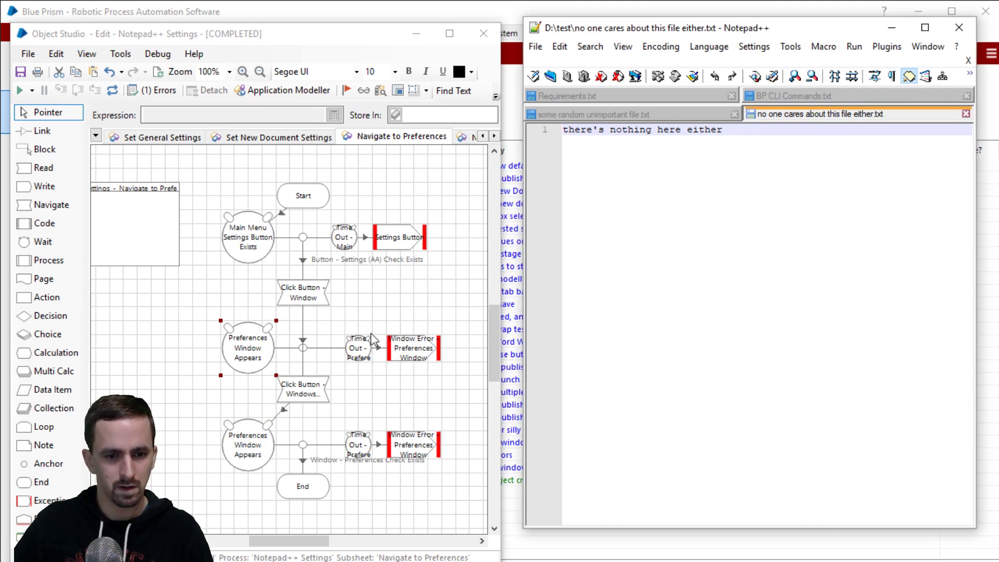
Step: Rename the Click Button - Window navigate stage as Click Button - Settings
double_click(318, 299)
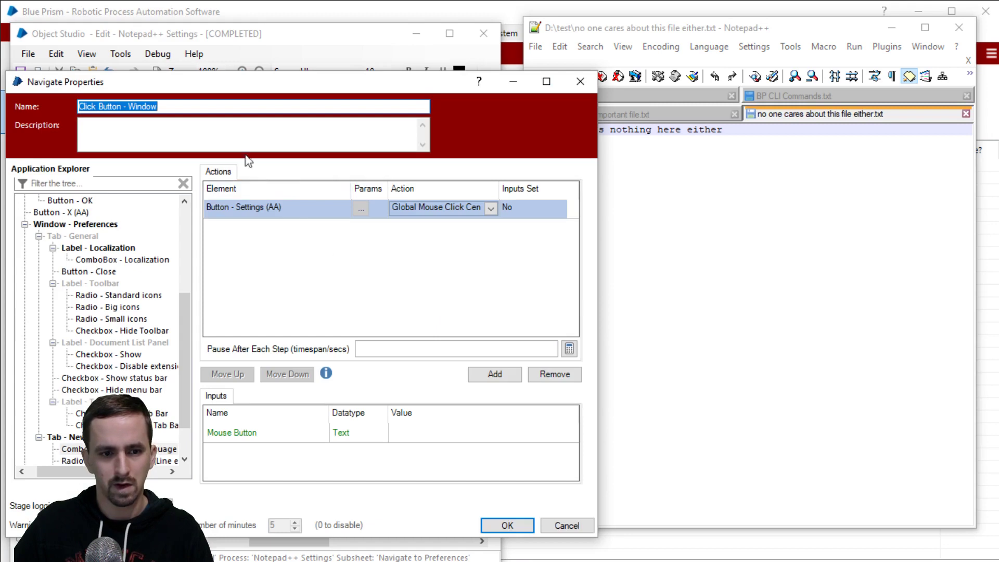
left_click(196, 104)
double_click(213, 104)
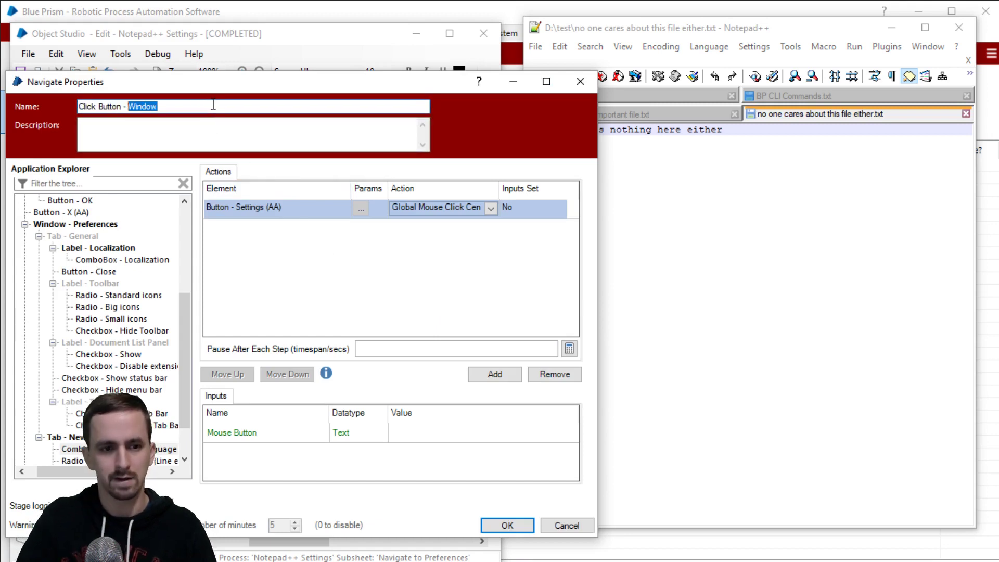
type("Settings")
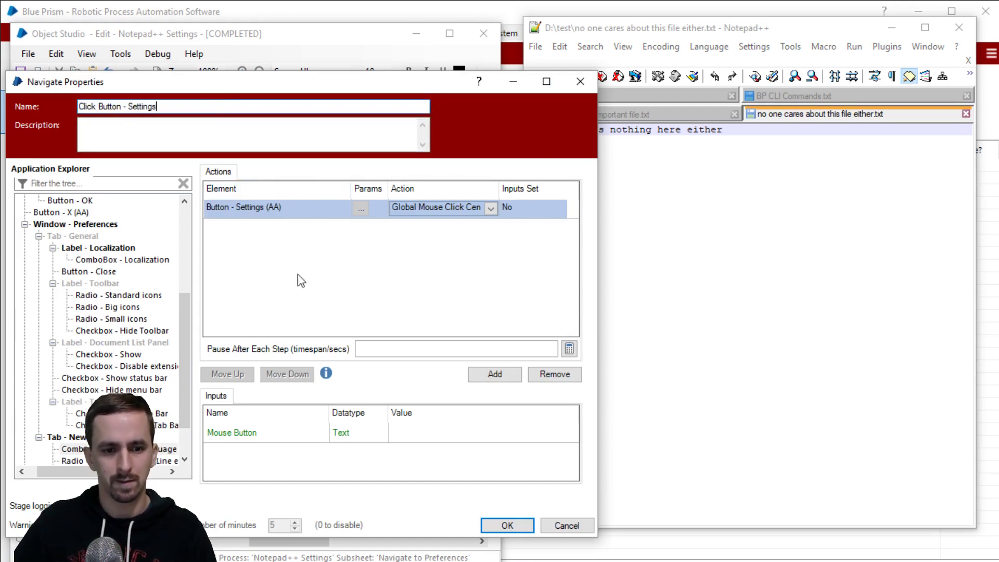
left_click(489, 524)
Step: Rename the Click Button - Windows... navigate stage as Click Button - Preferences...
double_click(359, 392)
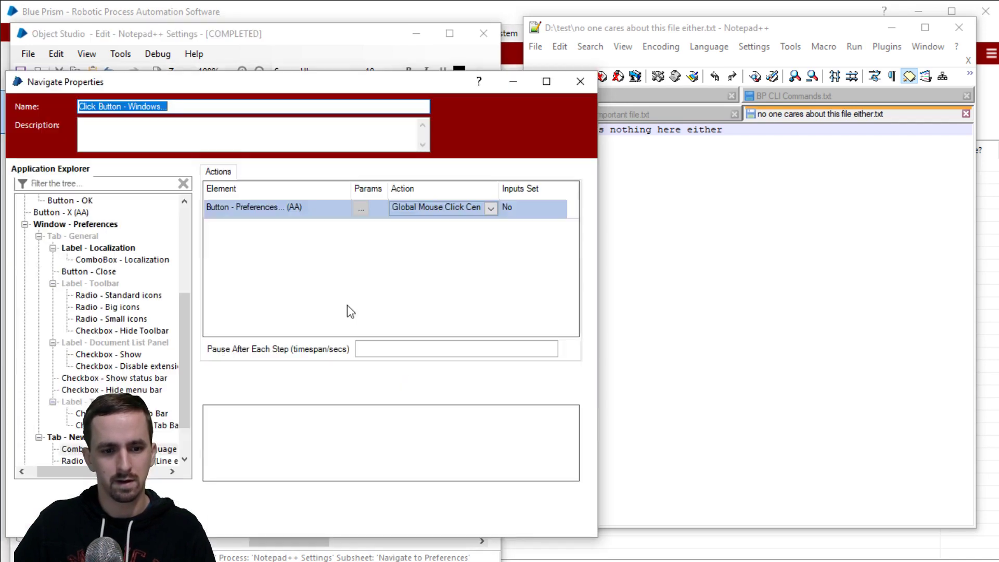
left_click(193, 106)
key("Left")
key("Left")
key("Left")
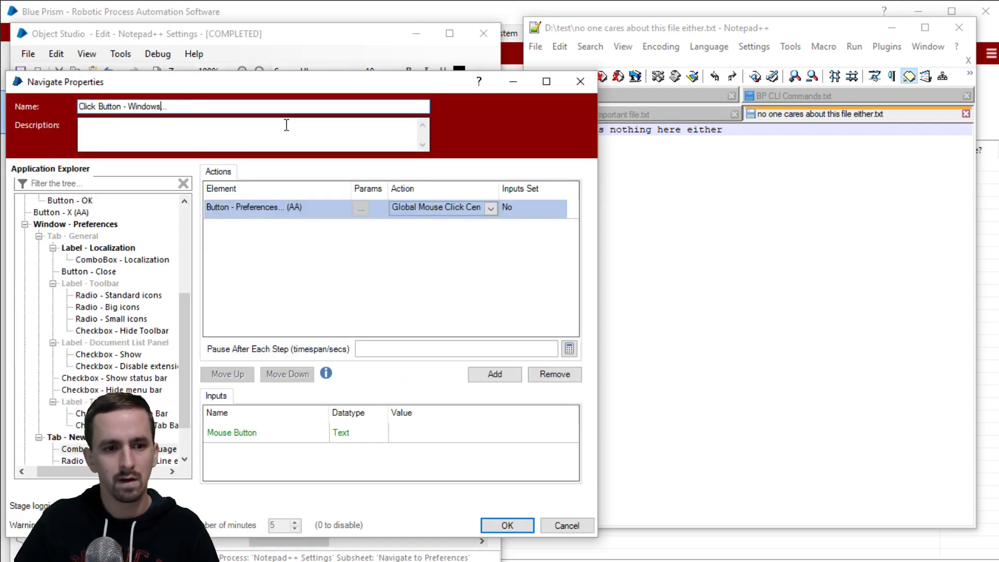
key("ctrl+shift+Left")
type("Preference")
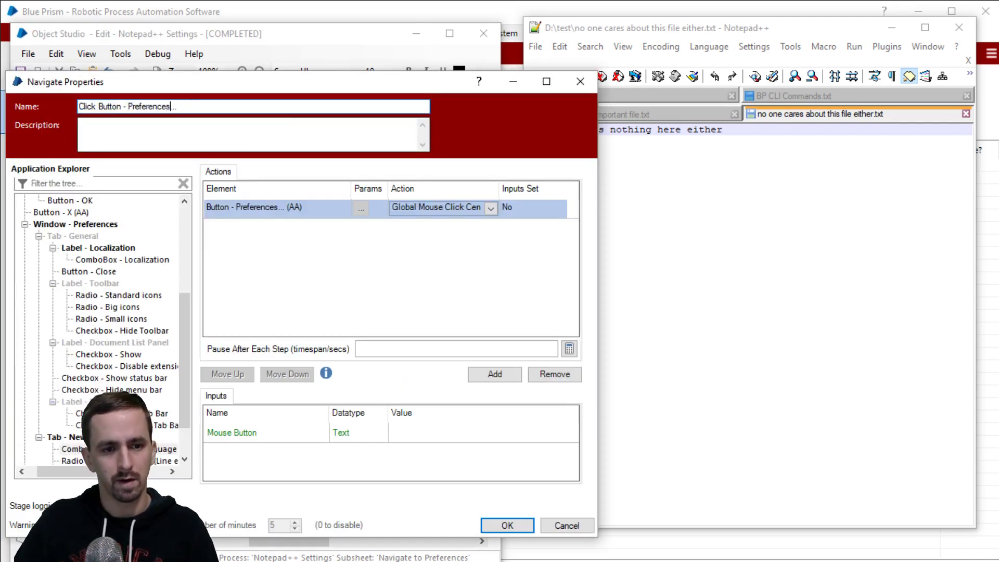
left_click(507, 526)
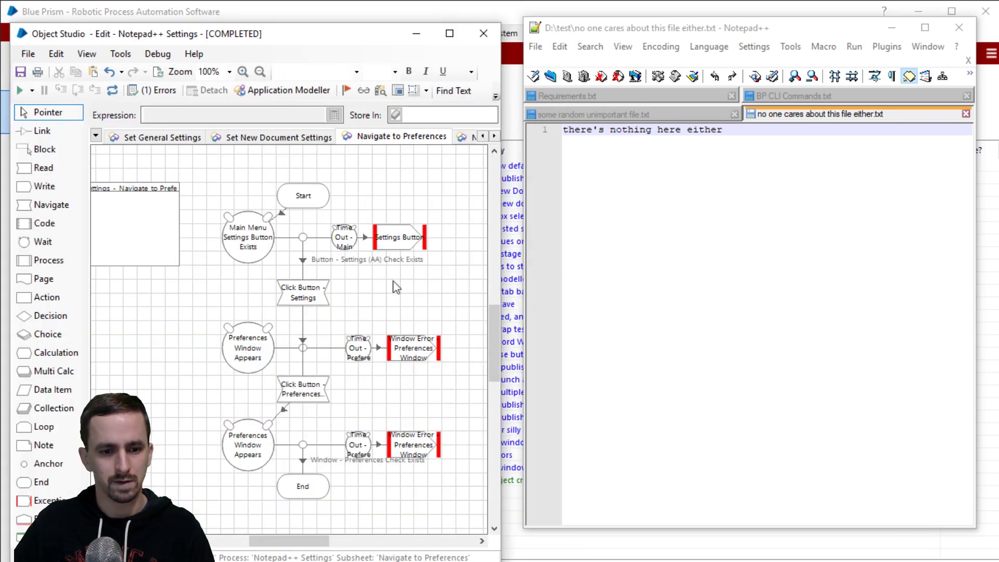
Step: Rename the wait between the two Click Button stages as Preferences... Button Appears
left_click_drag(196, 337, 463, 375)
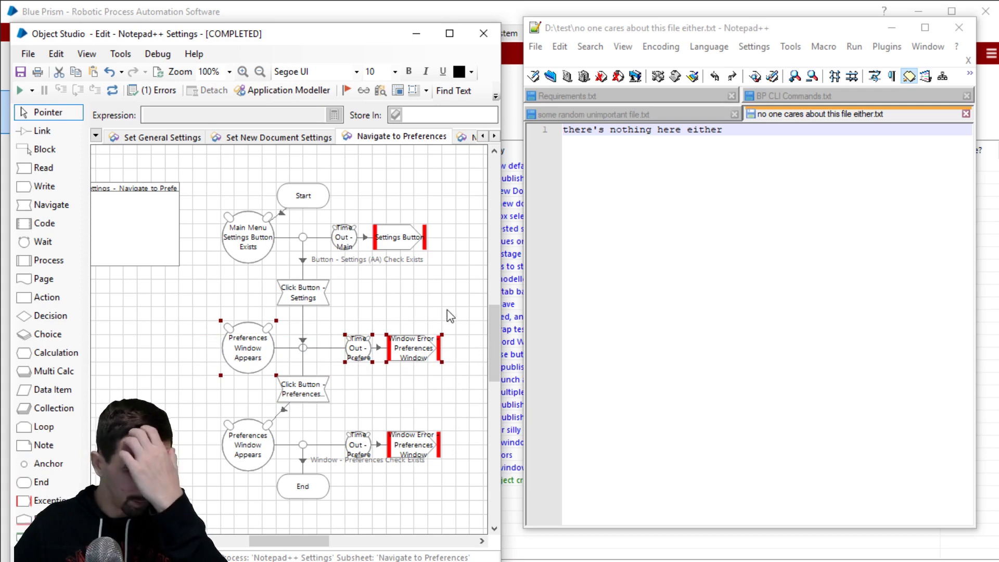
left_click(292, 336)
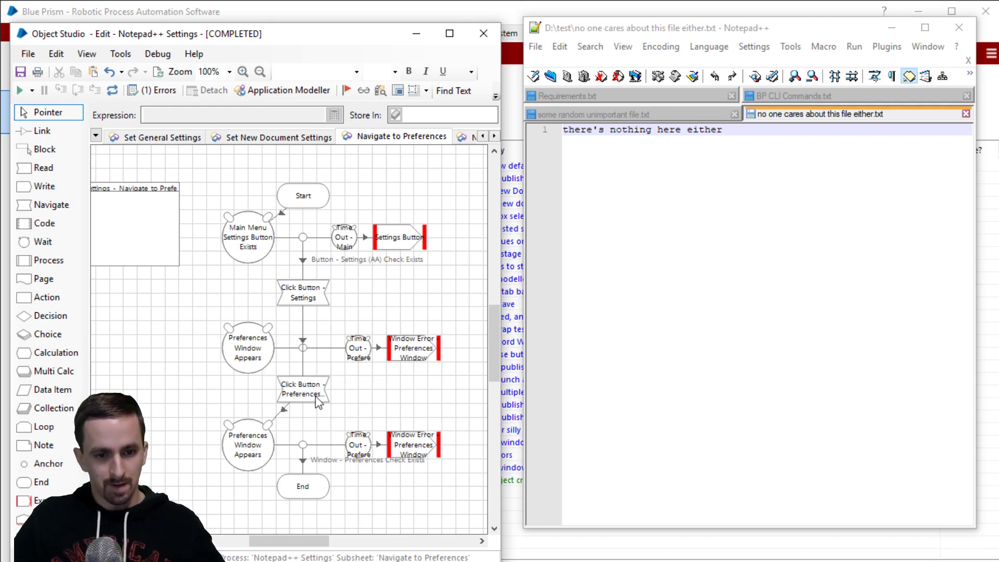
double_click(260, 348)
left_click(156, 106)
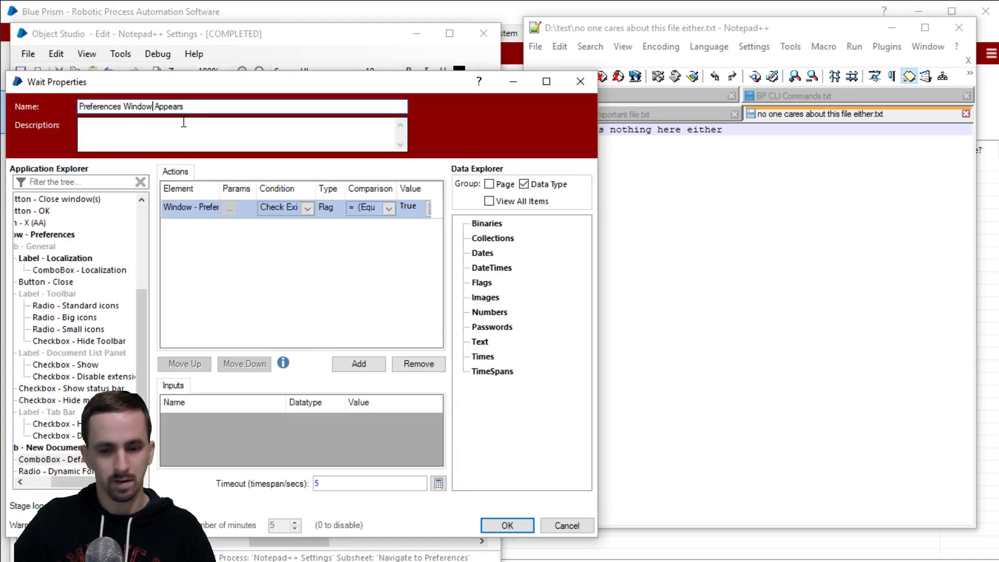
key("ctrl+shift+Left")
type("Buttons")
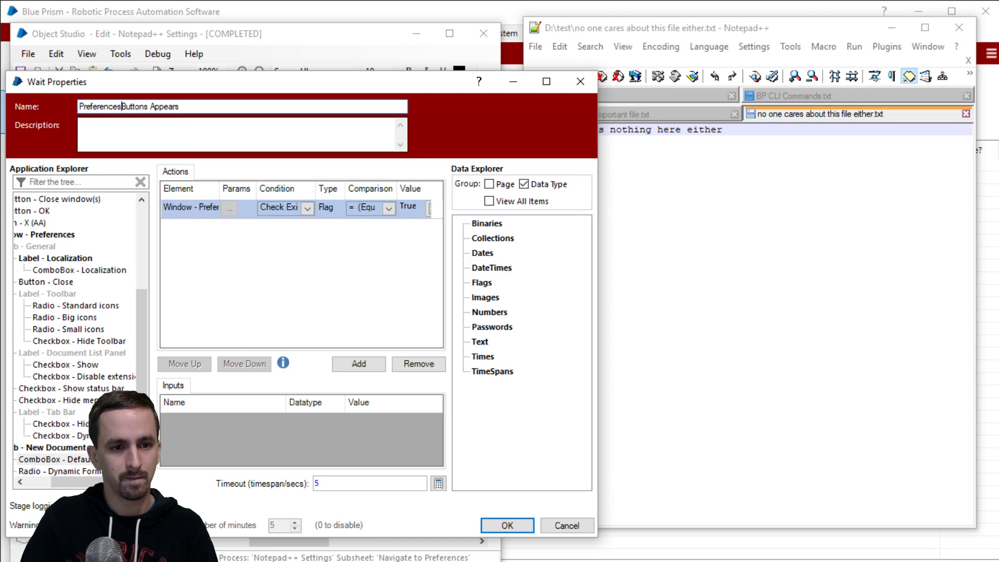
left_click(121, 106)
type("...")
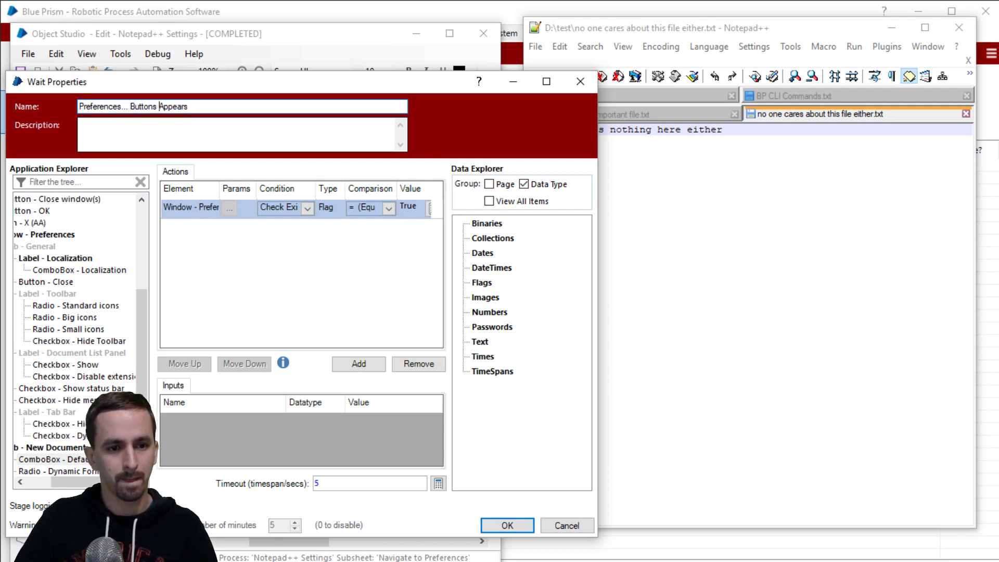
left_click(156, 106)
key("BackSpace")
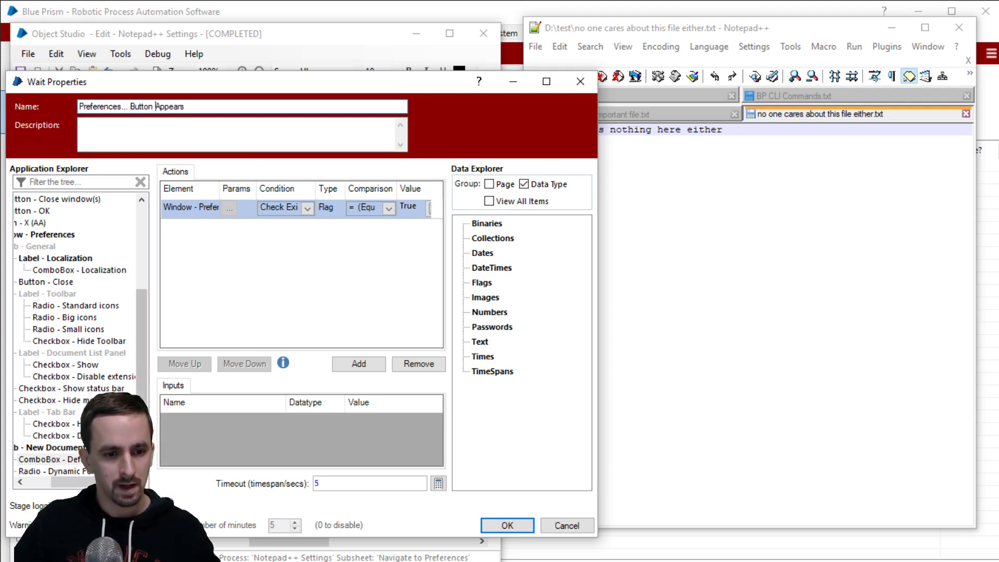
Step: Make the Preferences... Button Appears wait check the Button - Preferences... (AA) element under Button - Settings (AA)
left_click_drag(85, 483, 75, 486)
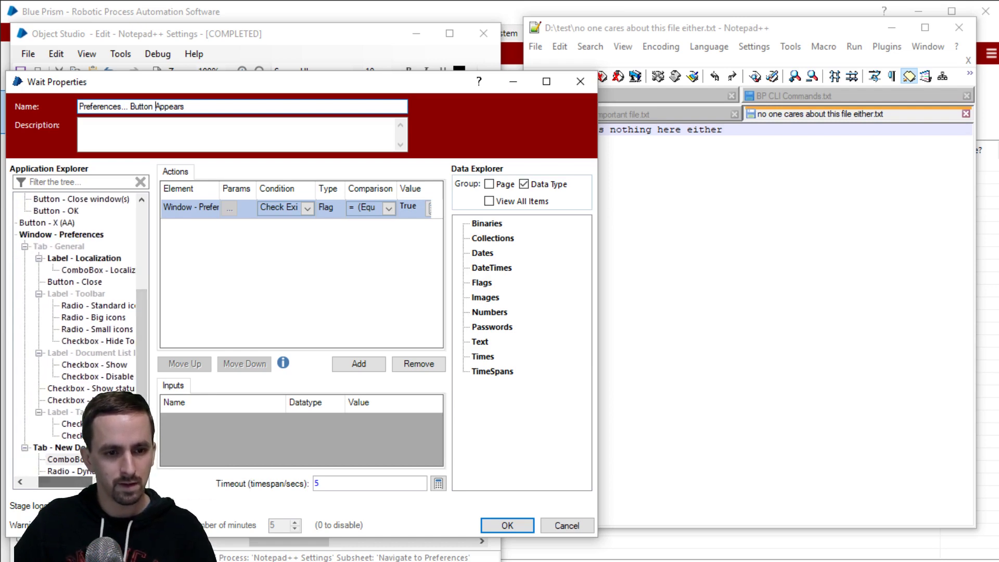
scroll(78, 333, "up", 3)
scroll(99, 283, "up", 2)
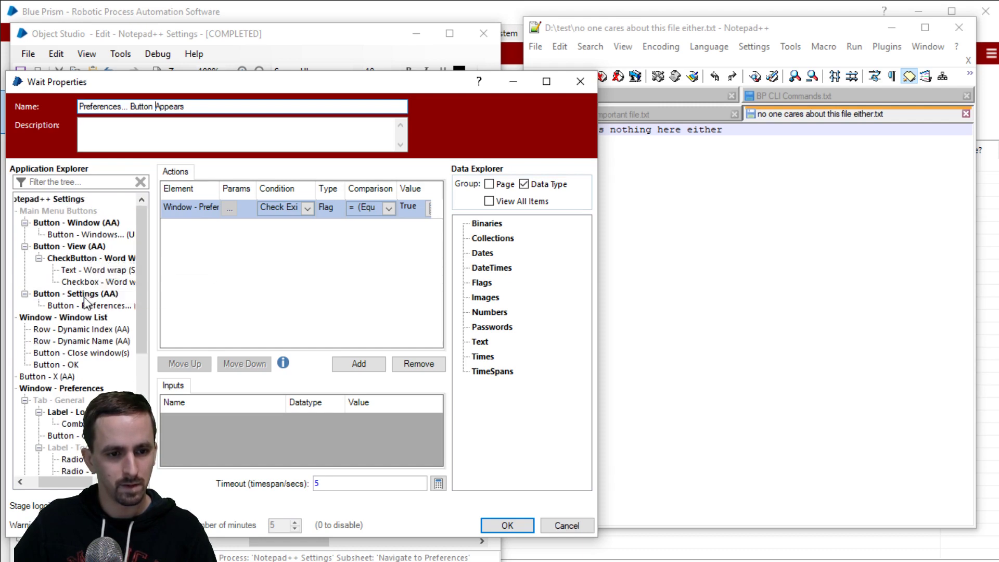
left_click_drag(94, 306, 182, 221)
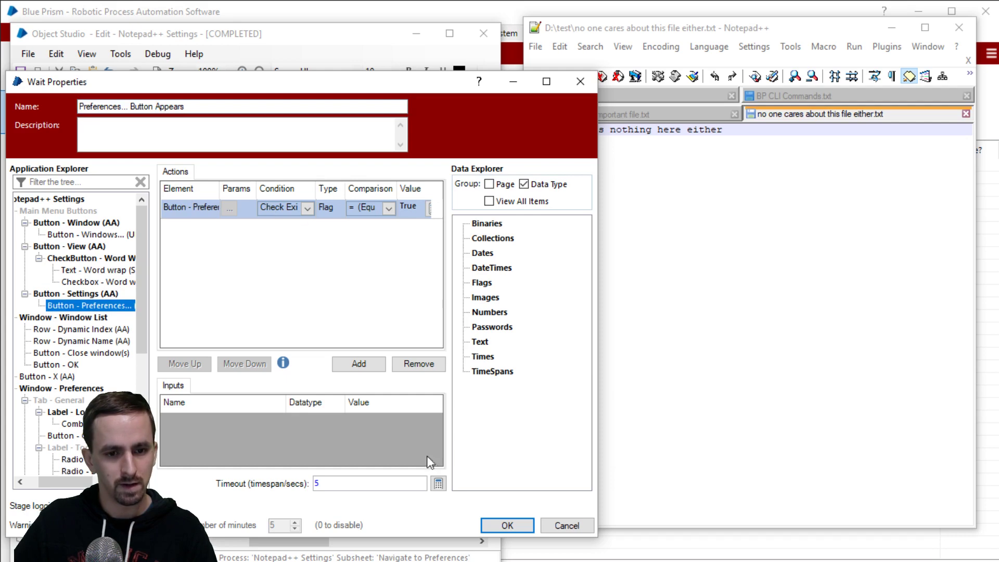
left_click(507, 526)
Step: Link Click Button - Settings to the Preferences... Button Appears wait, and that wait to Click Button - Preferences...
left_click(423, 283)
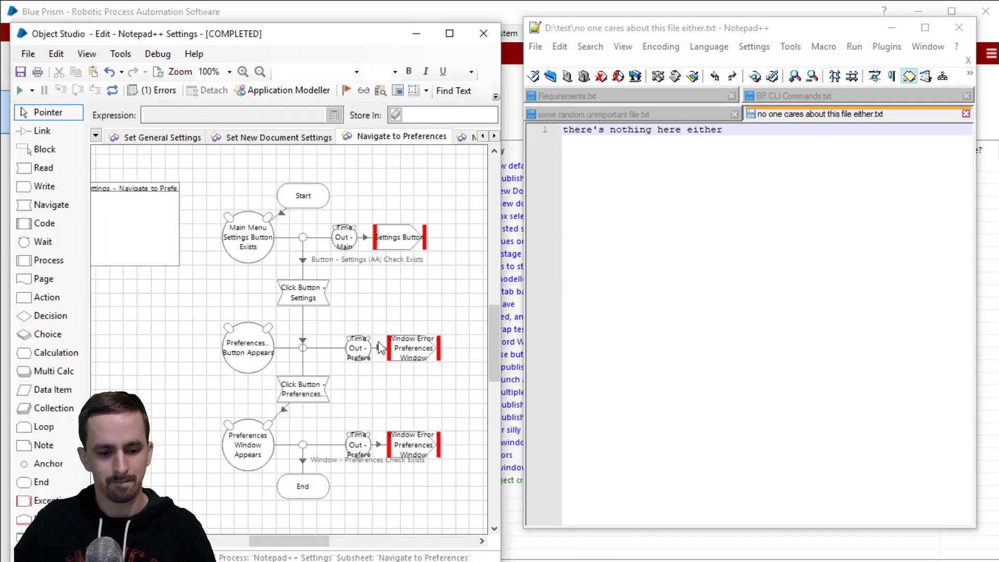
left_click(42, 131)
left_click_drag(303, 307, 268, 346)
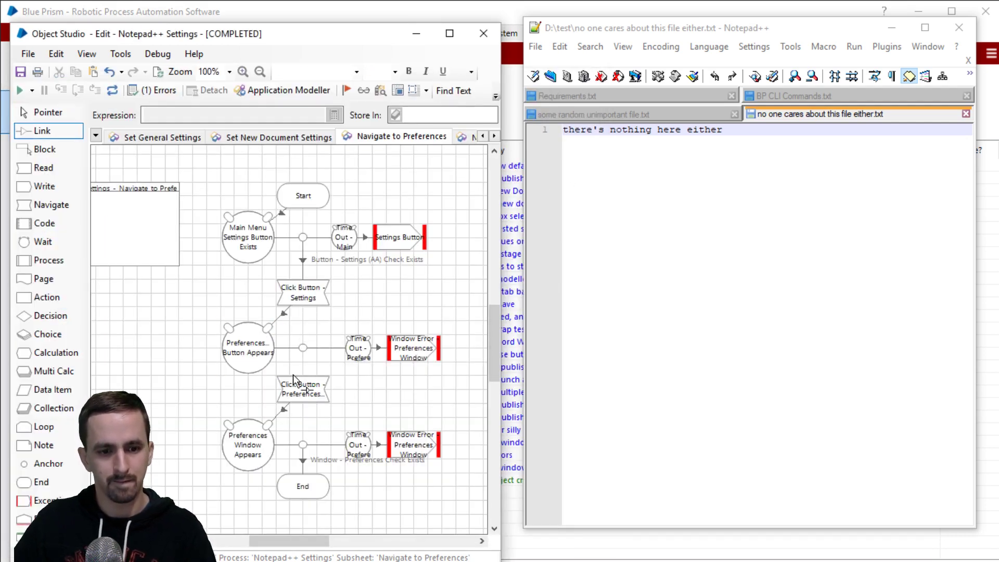
Step: Rename the exception beside the Preferences... Button Appears wait as Window Error - Preferences Button
double_click(414, 357)
left_click(139, 196)
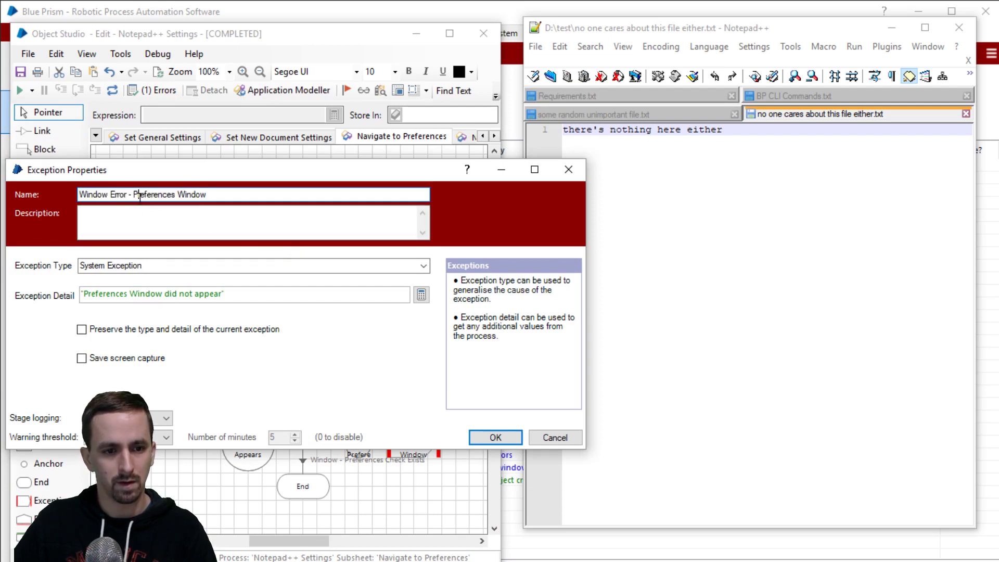
left_click(180, 196)
type("Button")
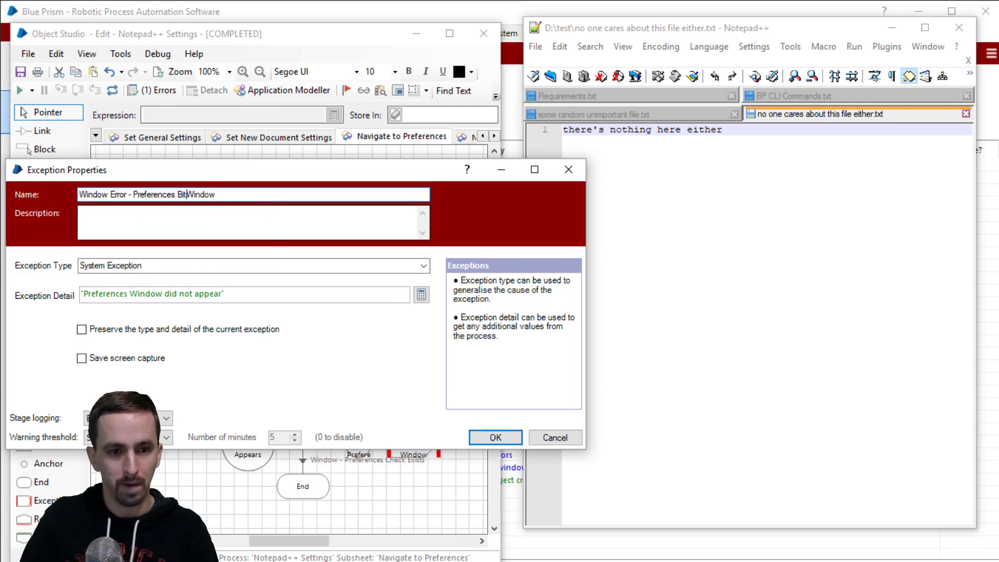
key("shift+End")
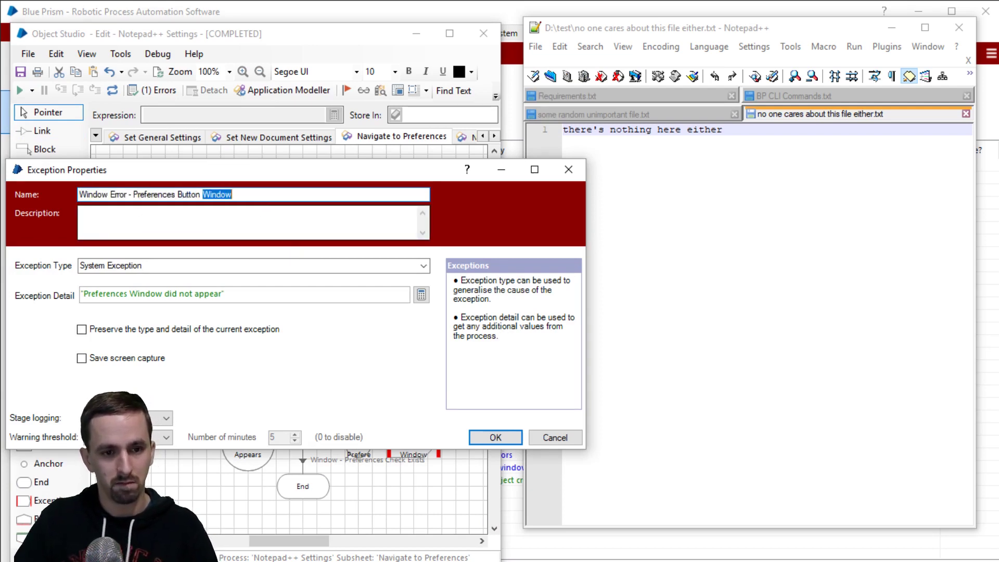
Step: Set the Preferences Button exception's detail to "Preferences Button did not appear after clicking Settings"
left_click(163, 294)
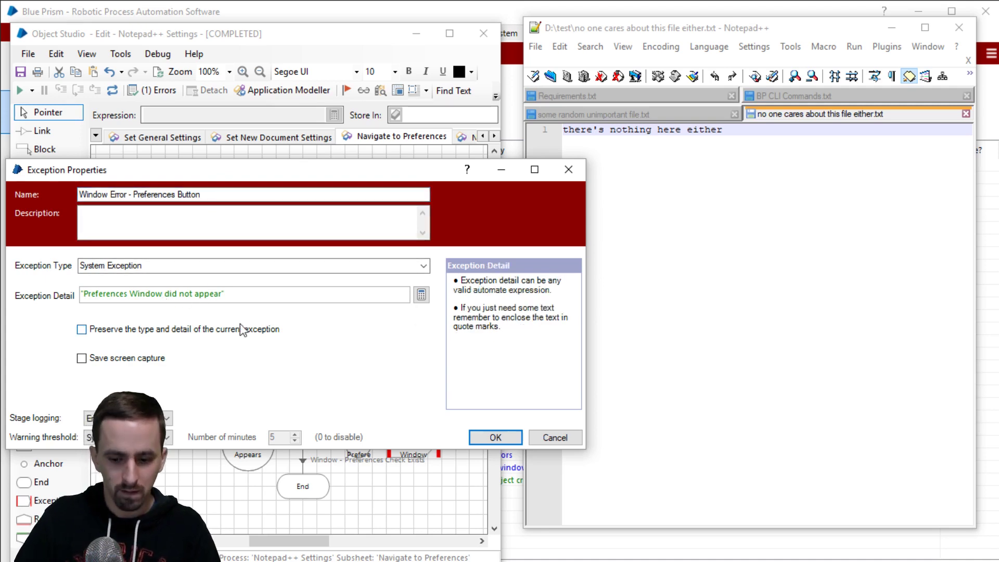
key("ctrl+shift+Left")
type("Button")
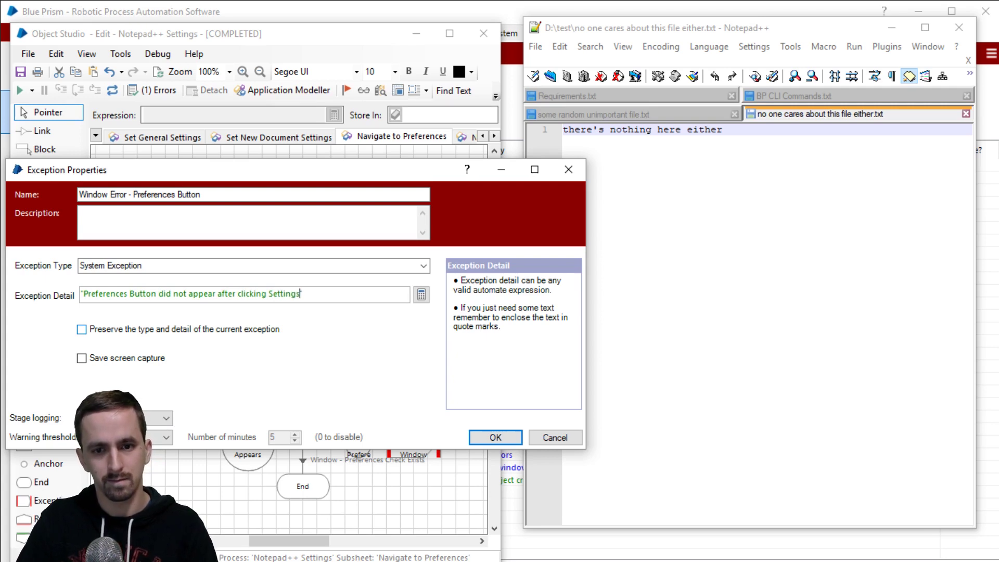
left_click(495, 437)
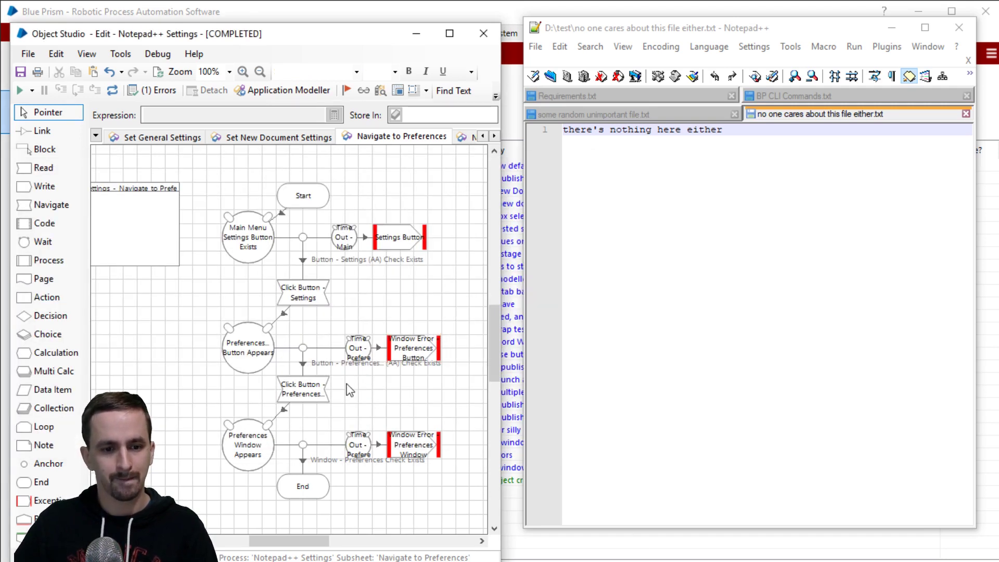
Step: Reset and test the Navigate to Preferences page with its new button wait, and close the Notepad++ Preferences window
left_click(113, 90)
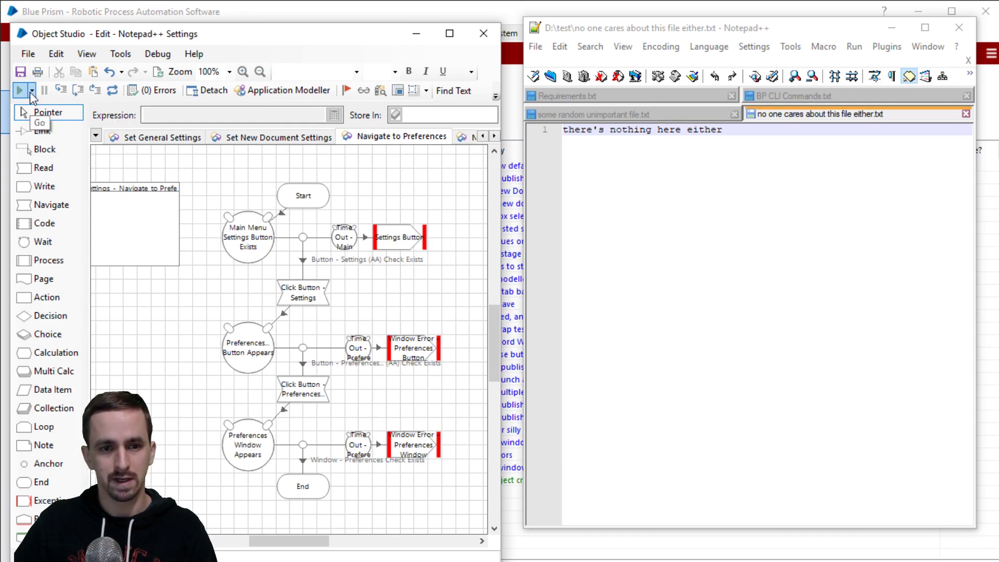
left_click(32, 90)
left_click(93, 125)
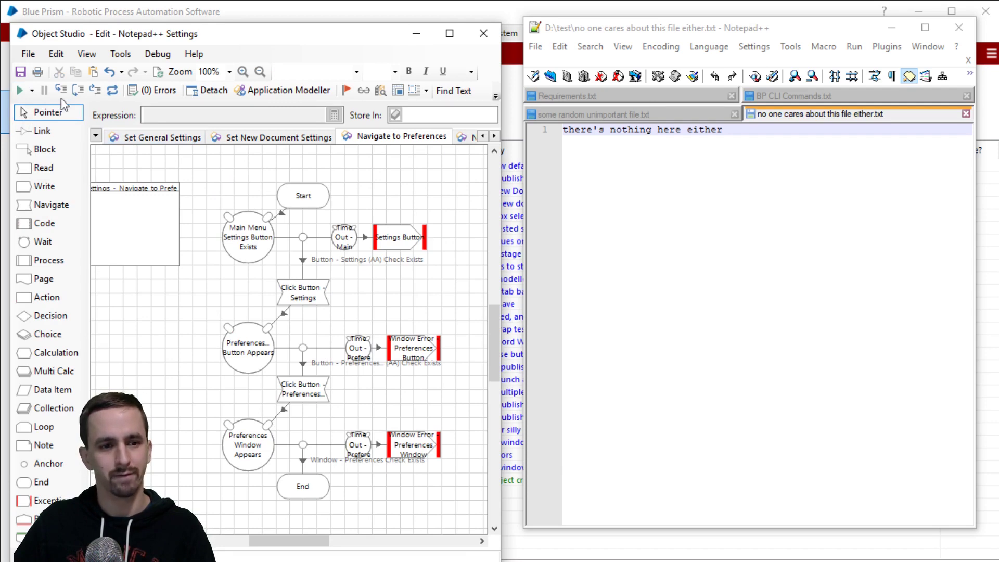
left_click(20, 91)
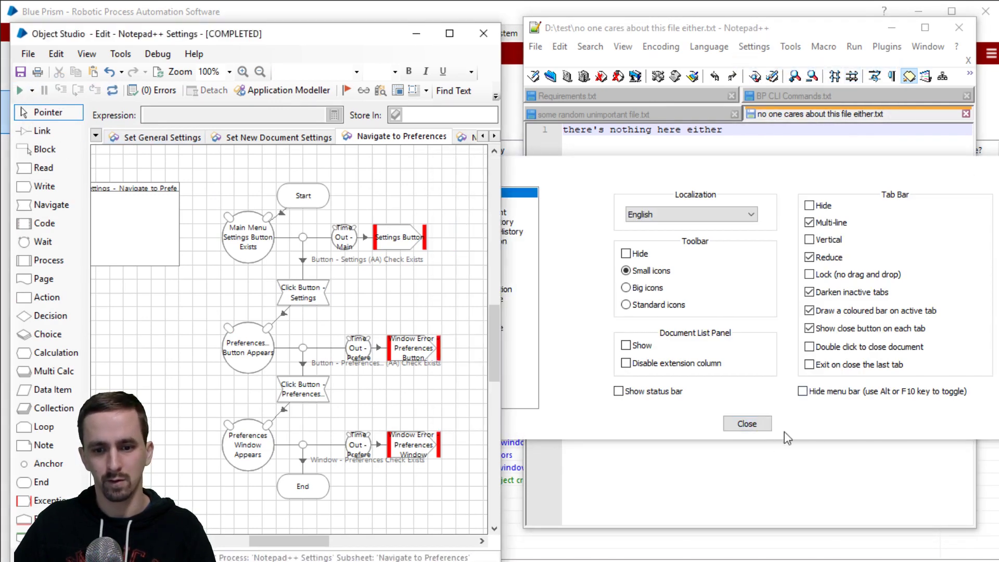
left_click(754, 424)
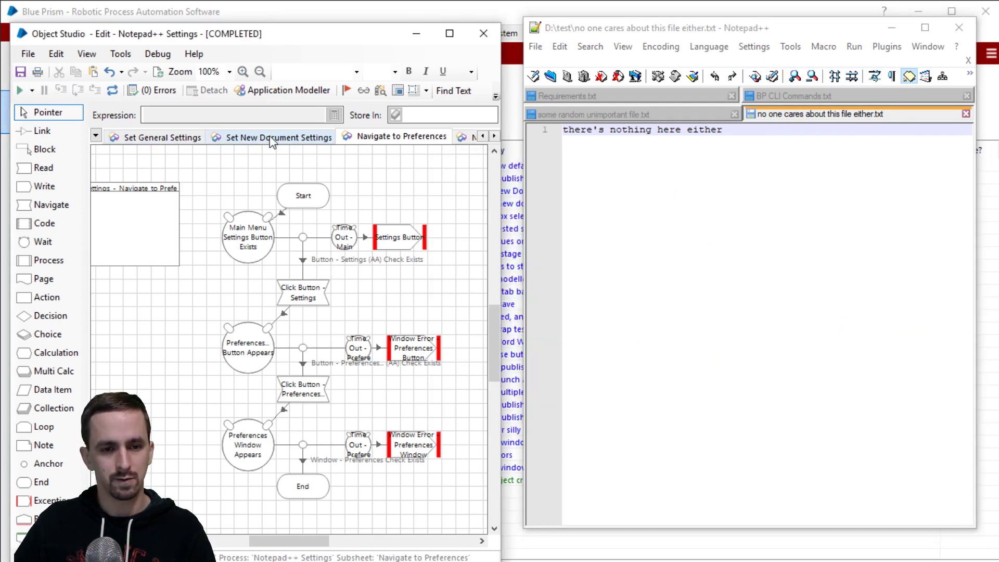
Step: Copy the Preferences... Button Appears wait with its timeout and exception between the two Click Button stages on the Navigate to Window List page
left_click(483, 136)
left_click(483, 136)
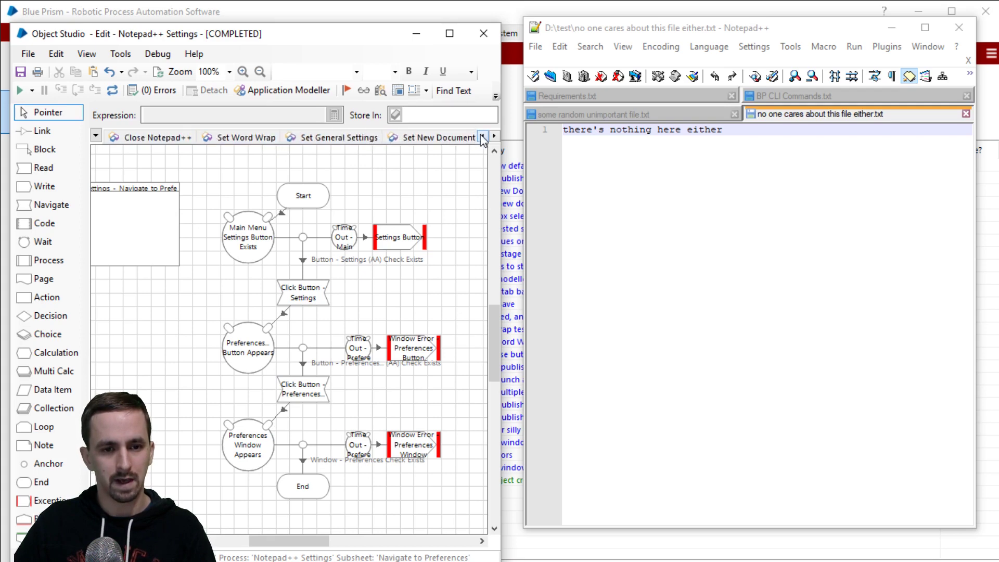
left_click(483, 137)
left_click(483, 136)
left_click(483, 136)
left_click(483, 136)
left_click(482, 136)
left_click(482, 136)
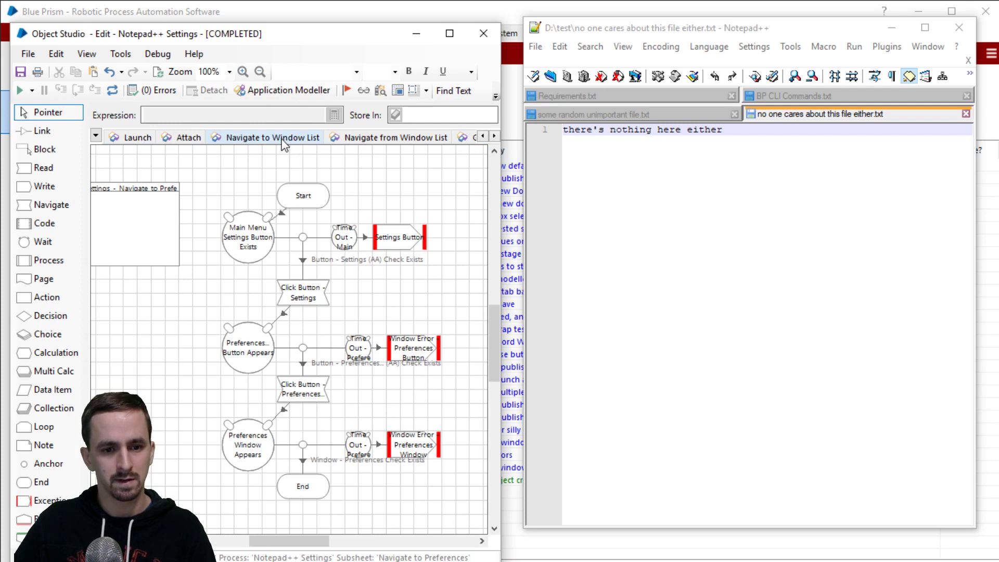
left_click_drag(479, 335, 215, 361)
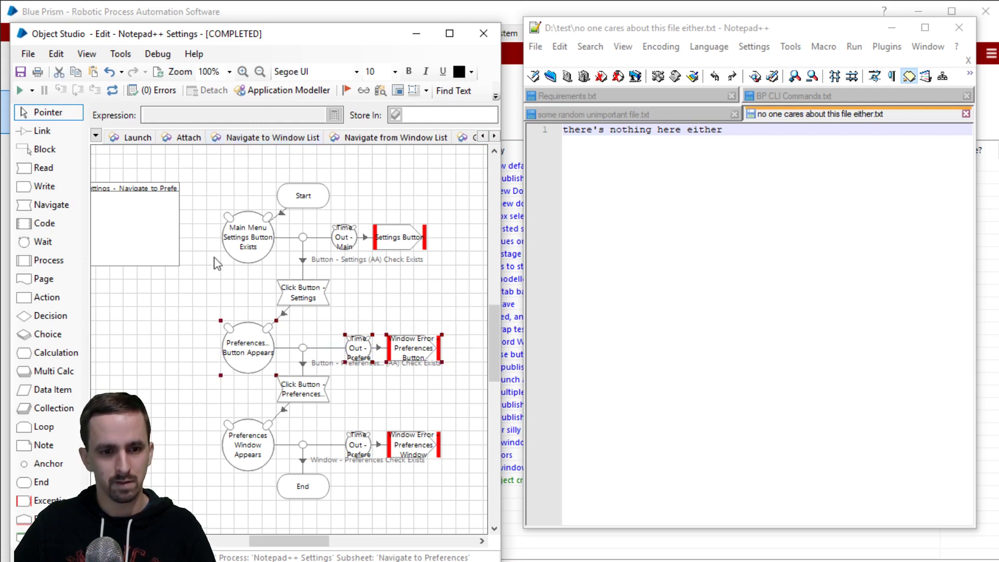
key("ctrl+c")
left_click(272, 137)
key("ctrl+v")
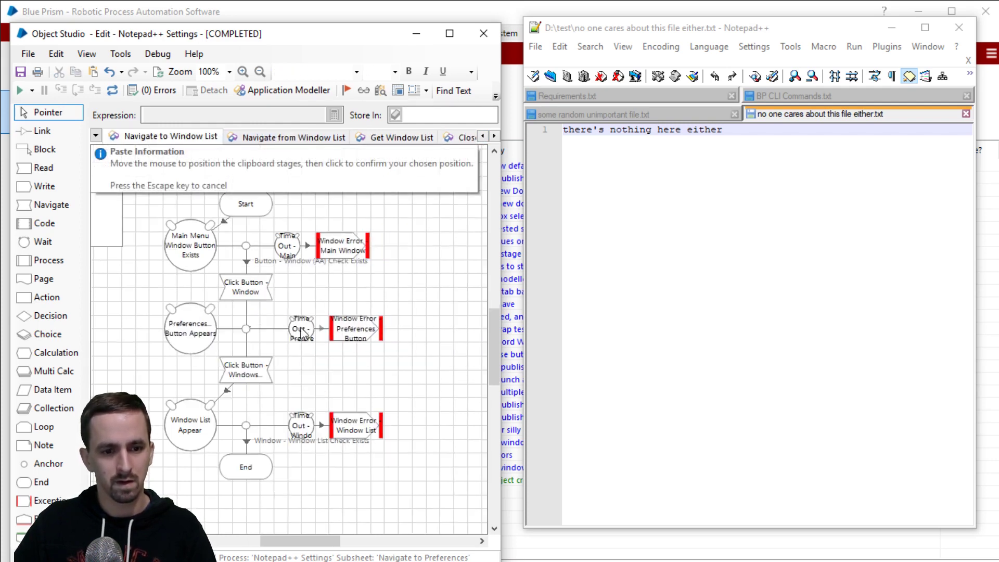
left_click(303, 336)
Step: Rename the copied wait on the Navigate to Window List page as "Windows... Button Appears" and make it check the Button - Windows... (UIA) element
double_click(187, 340)
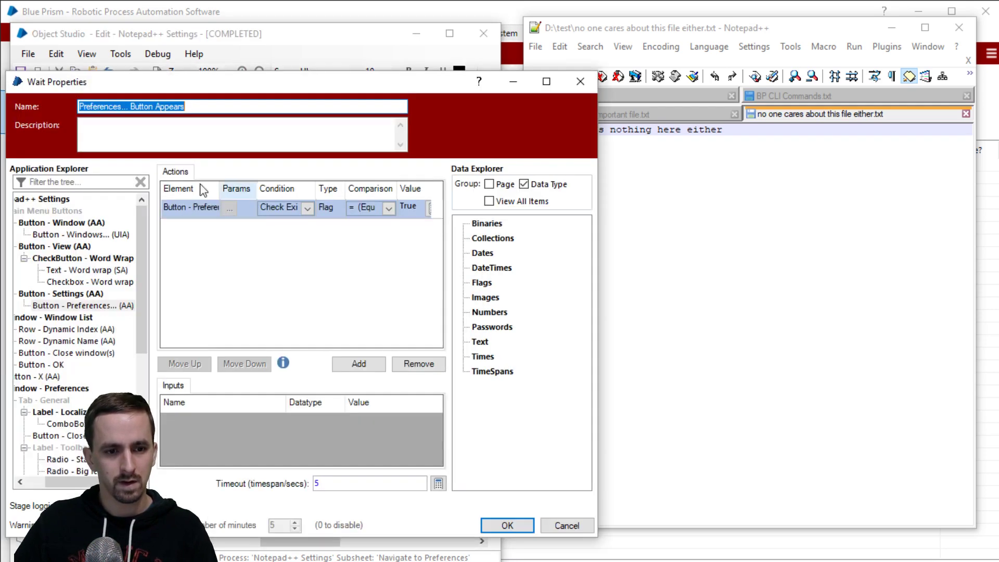
left_click(122, 106)
key("ctrl+shift+Left")
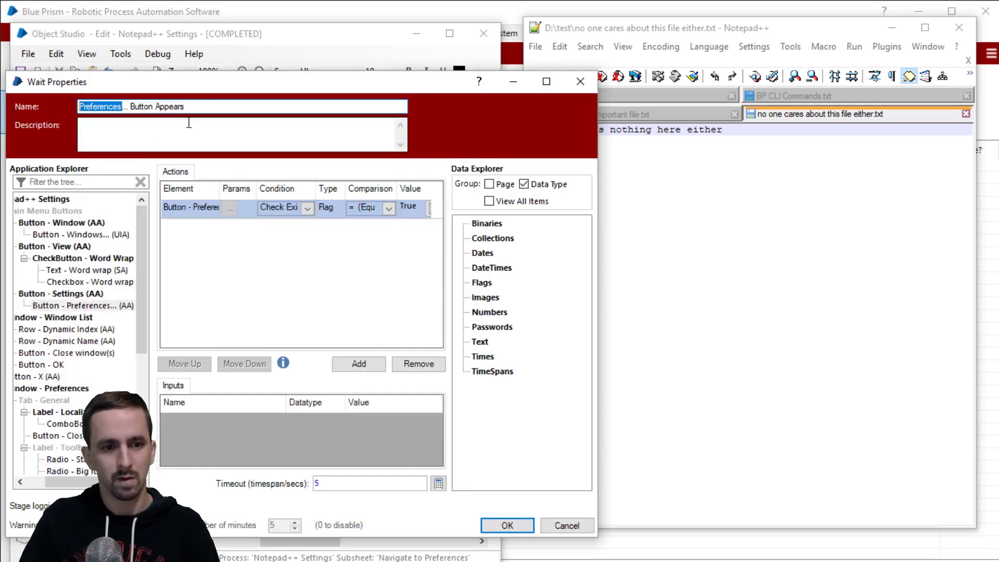
type("Windo")
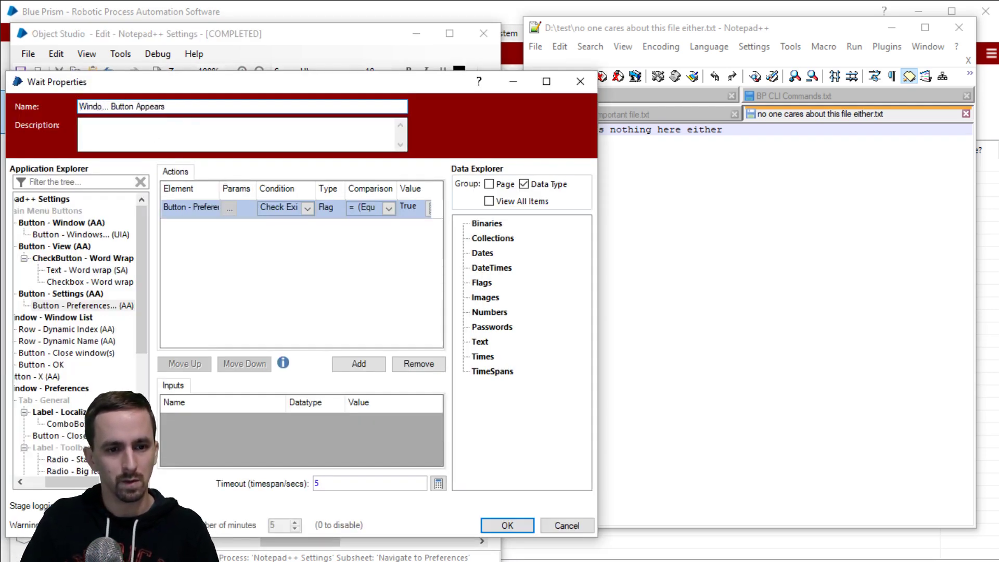
type("w")
left_click_drag(322, 85, 712, 70)
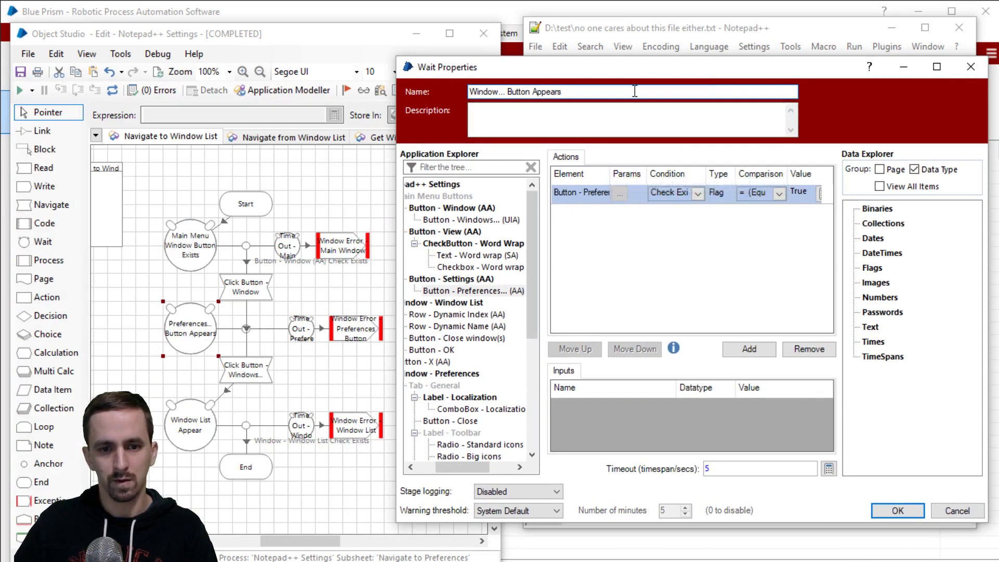
key("Delete")
key("Delete")
key("Delete")
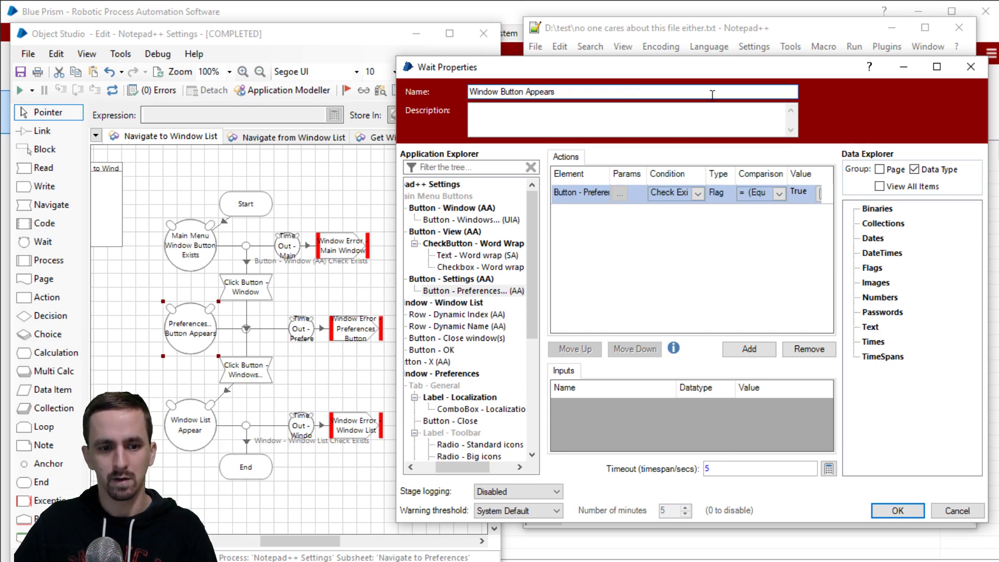
left_click_drag(714, 71, 671, 96)
type("s...")
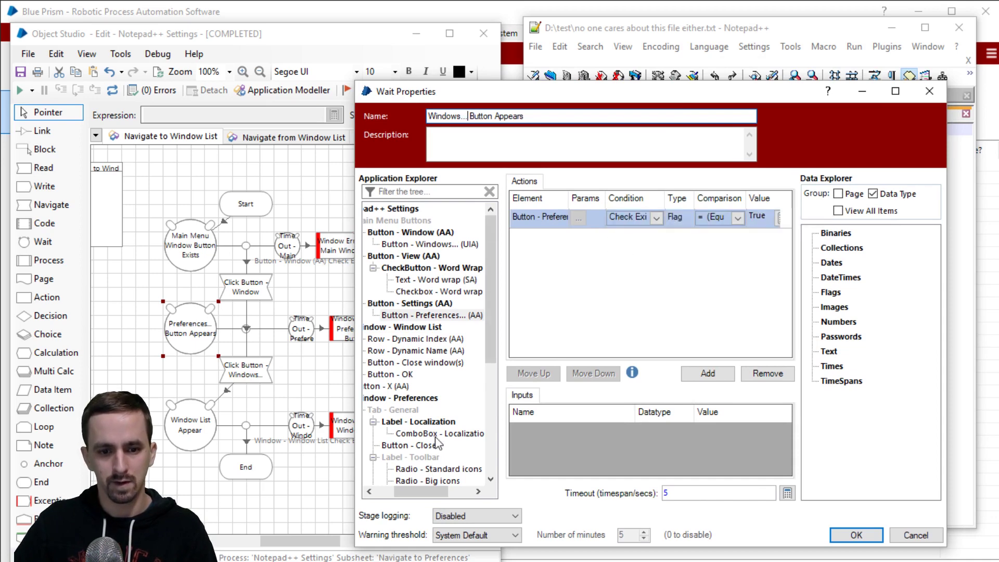
left_click_drag(439, 244, 538, 218)
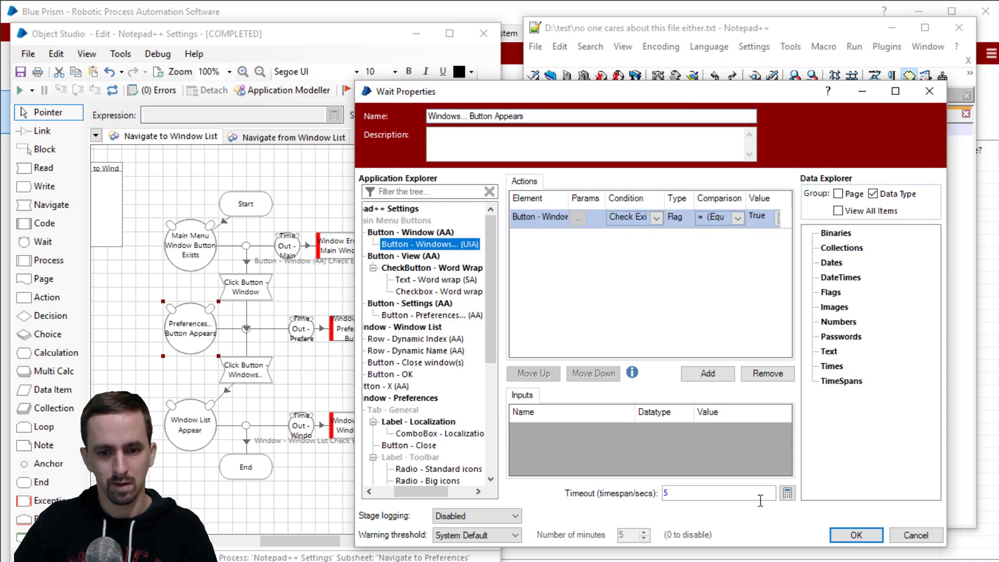
left_click(855, 535)
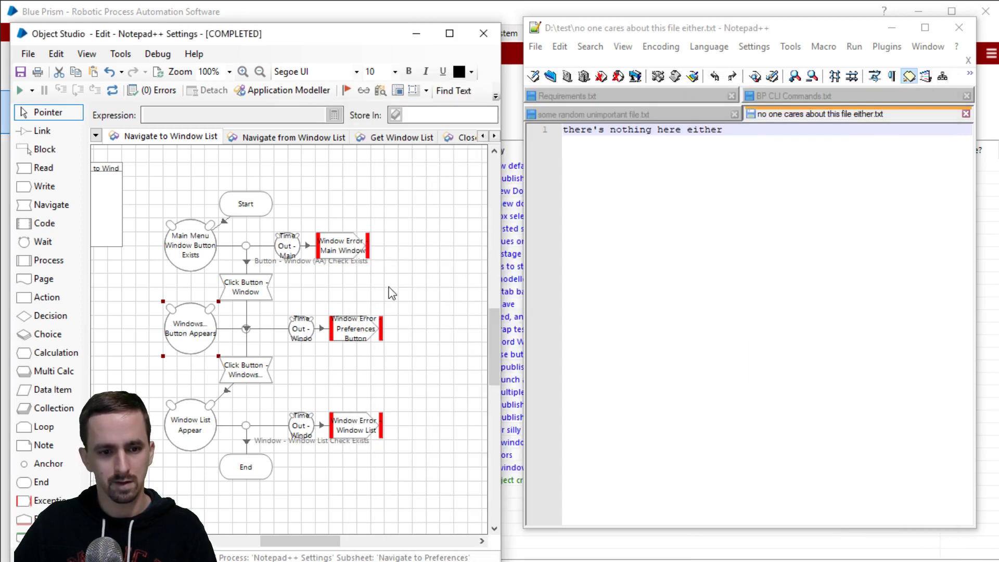
Step: Rename the exception beside the Windows... Button Appears wait as "Button Error - Windows... Button"
double_click(368, 330)
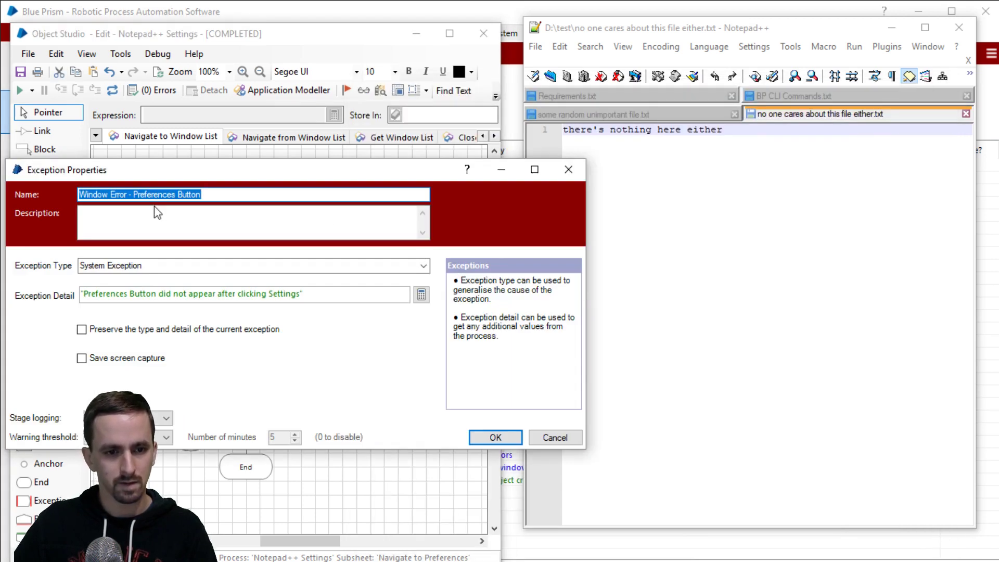
left_click(168, 194)
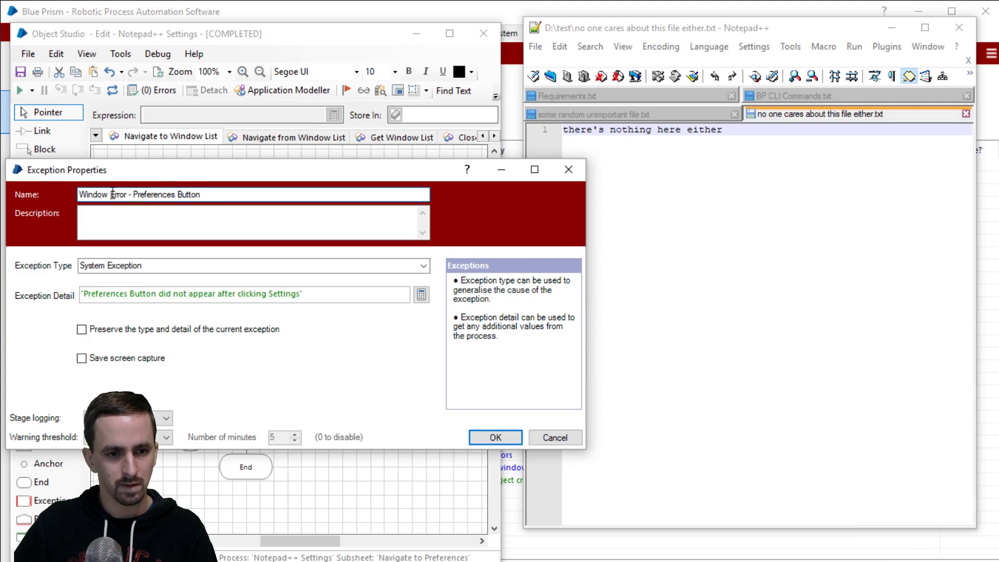
left_click_drag(113, 194, 31, 195)
type("Button")
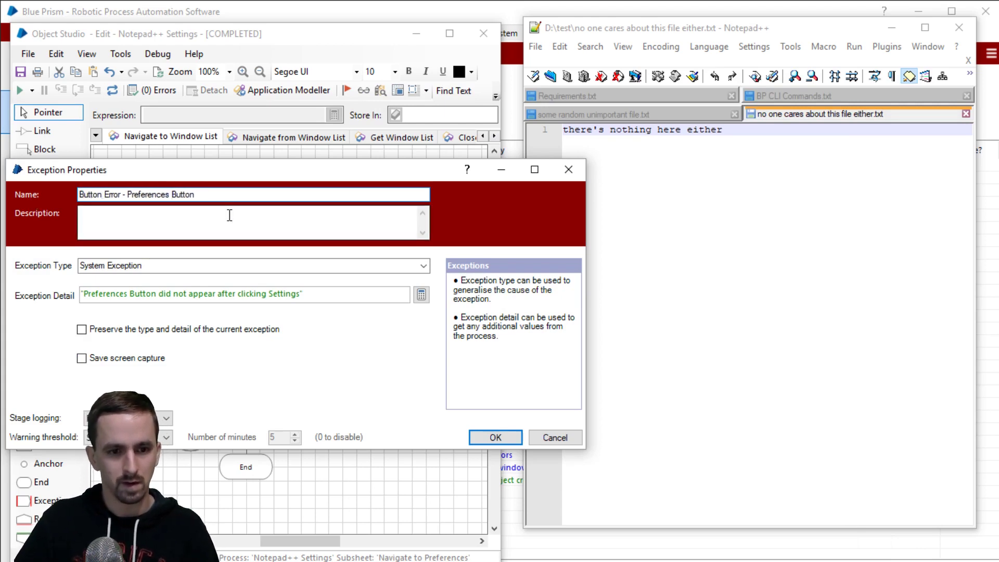
key("ctrl+shift+Left")
type("Windows ")
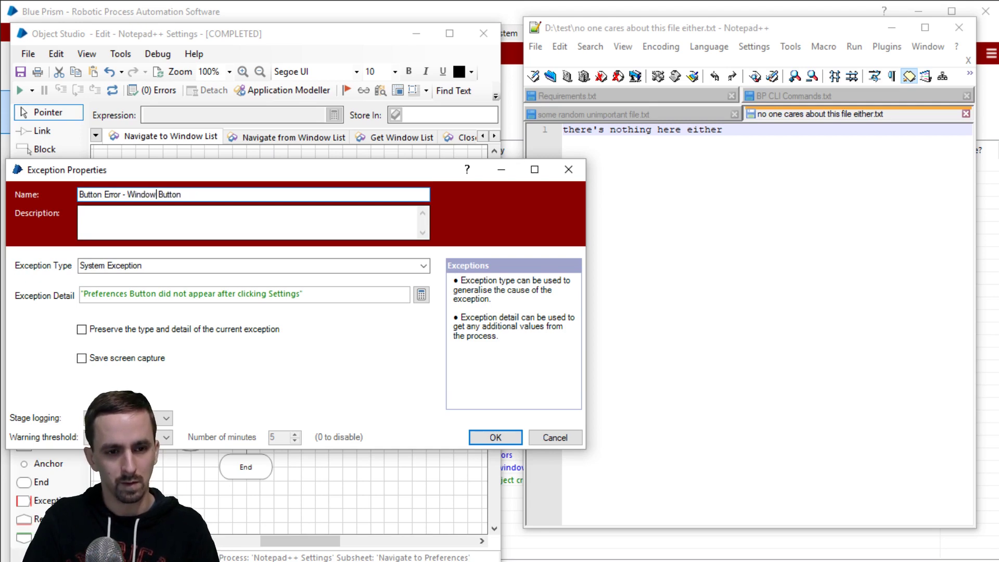
type("...")
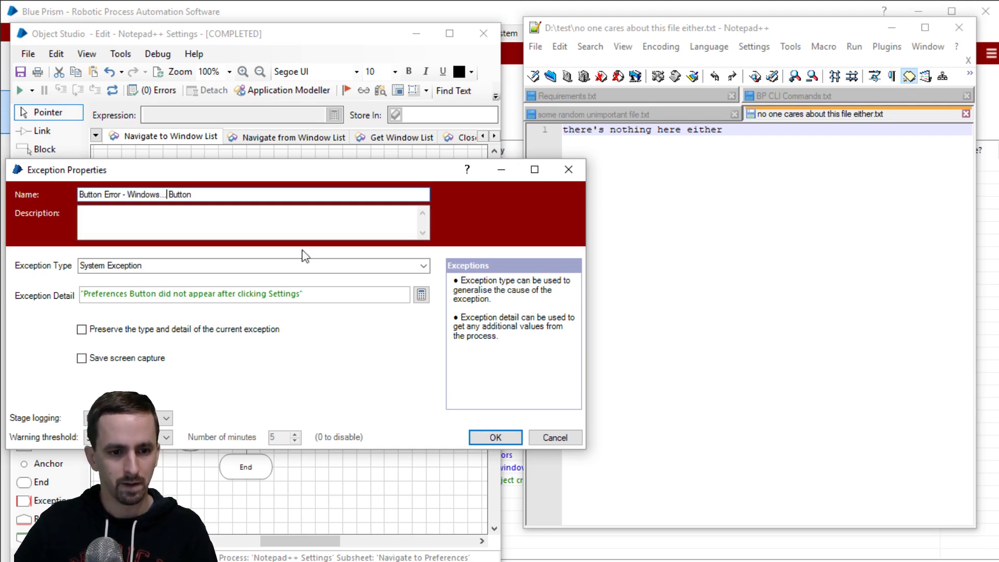
Step: Set the exception's detail to "Windows Button did not appear after clicking Settings" and shorten its name to "Button Error - Windows Button"
left_click(128, 295)
key("ctrl+shift+Left")
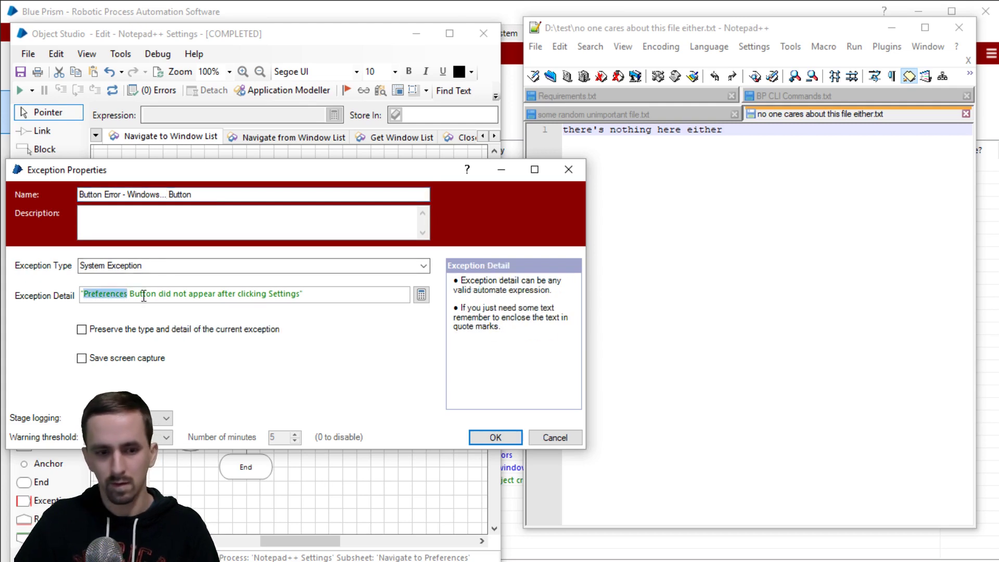
type("Windows")
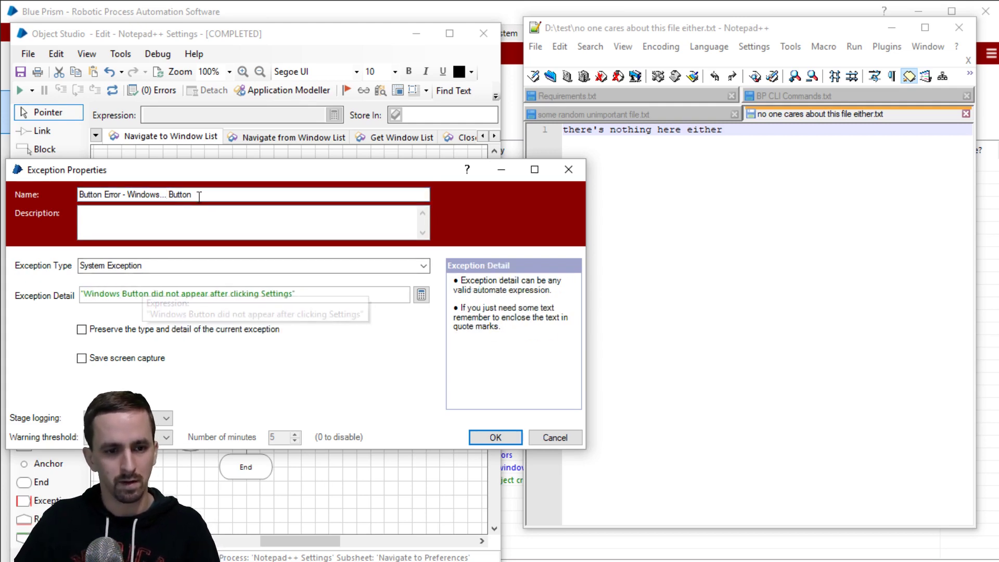
left_click(173, 194)
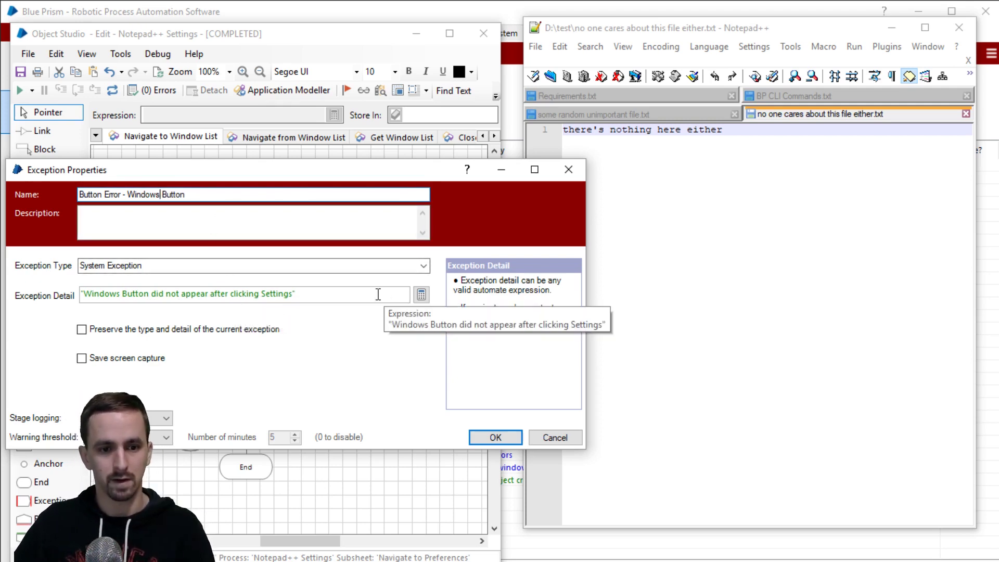
left_click(496, 438)
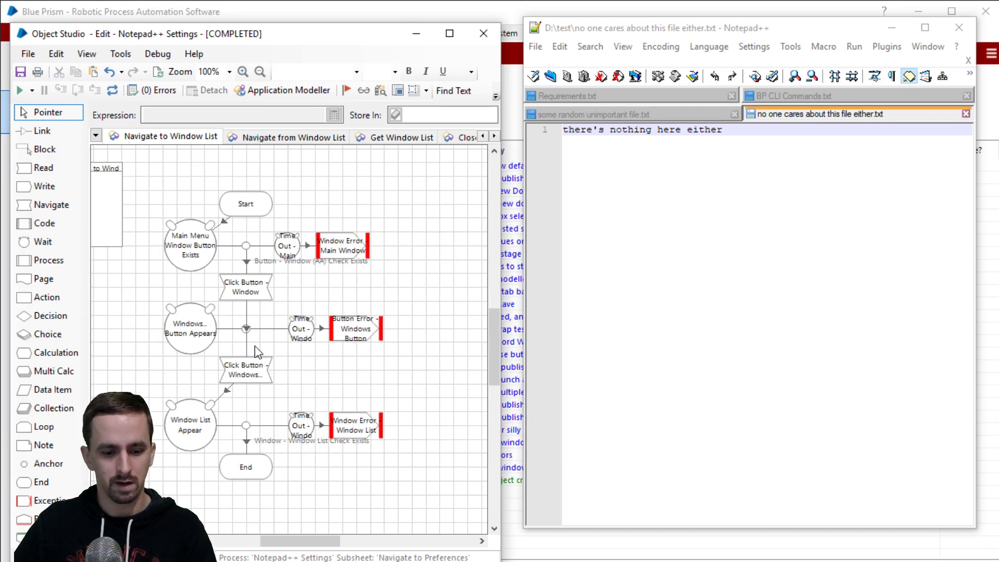
Step: Link Click Button - Window to the Windows... Button Appears wait, and link the wait's button check to Click Button - Windows...
left_click_drag(255, 297, 245, 364)
left_click(423, 297)
left_click(419, 276)
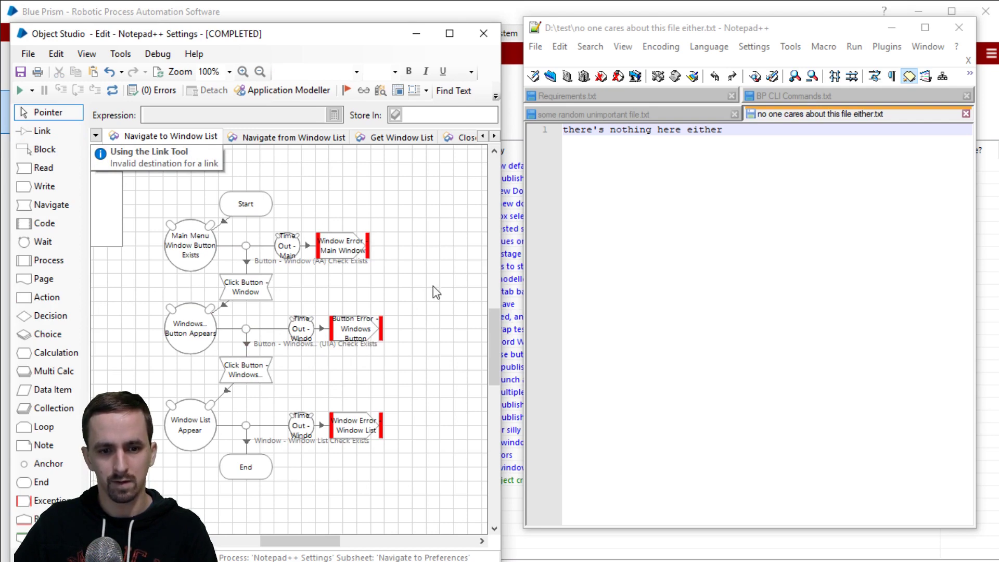
Step: Rename the exception beside the Preferences... Button Appears wait on the Navigate to Preferences page as "Button Error - Preferences Button"
left_click(493, 137)
left_click(494, 137)
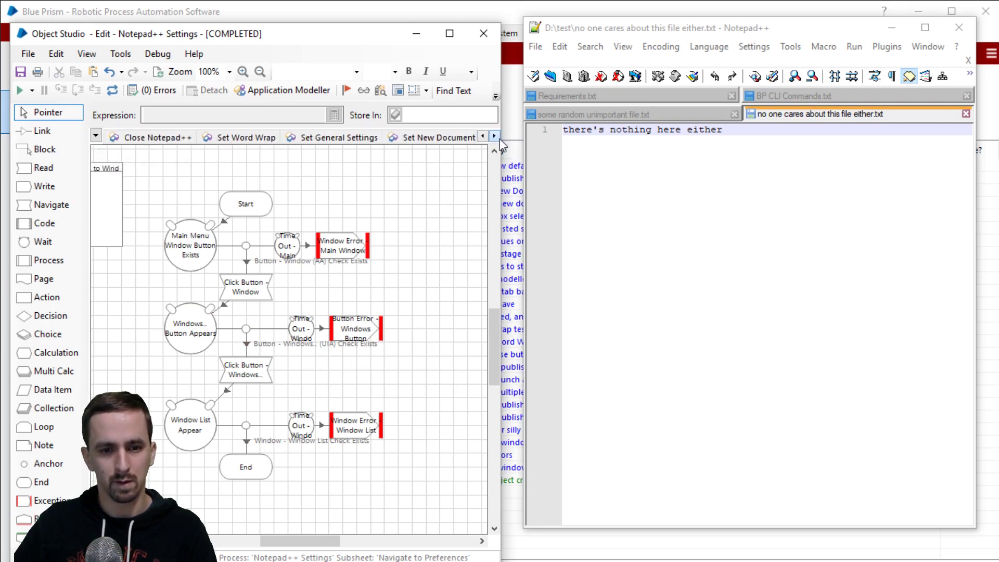
left_click(498, 138)
left_click(498, 137)
left_click(404, 138)
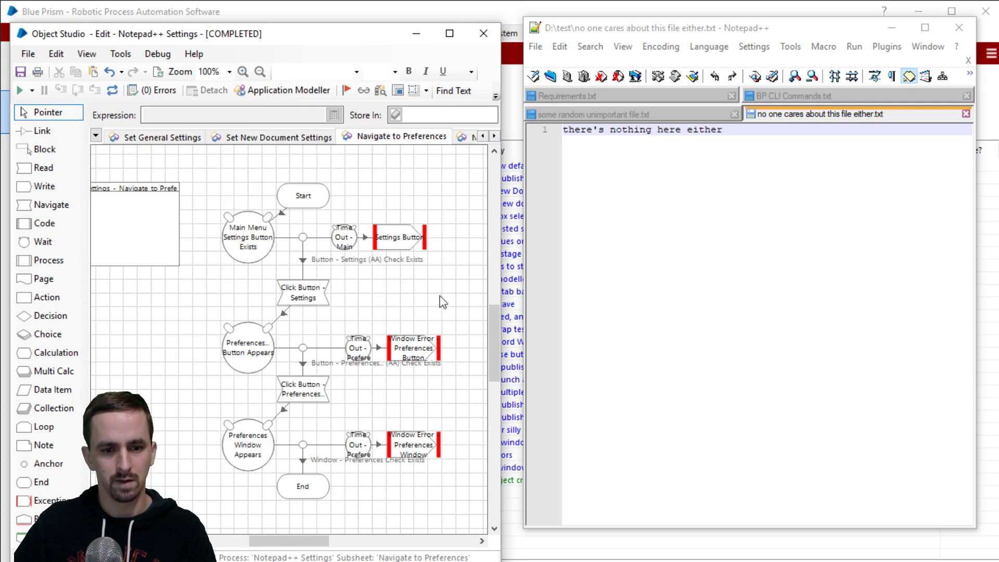
double_click(414, 347)
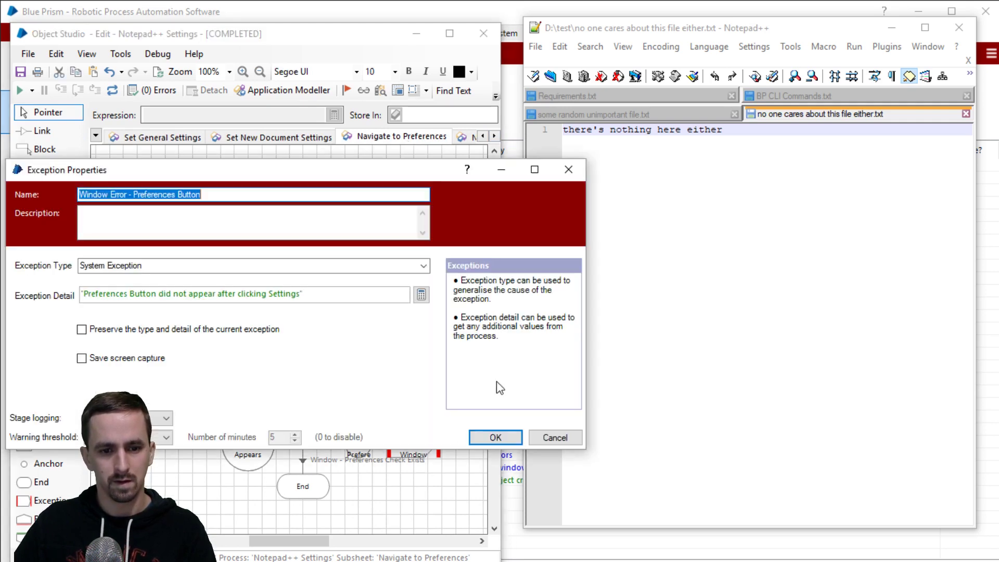
left_click(173, 194)
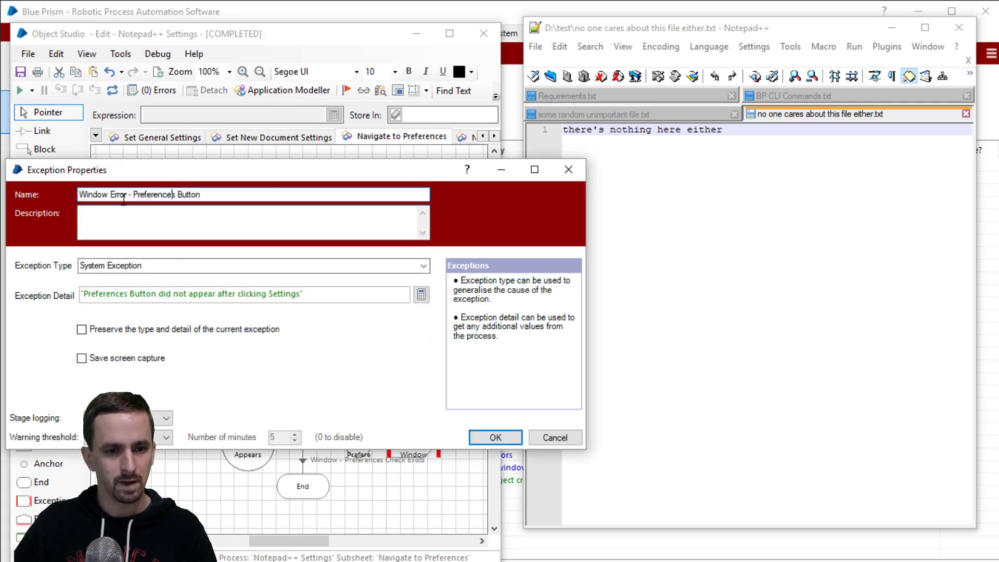
key("shift+Home")
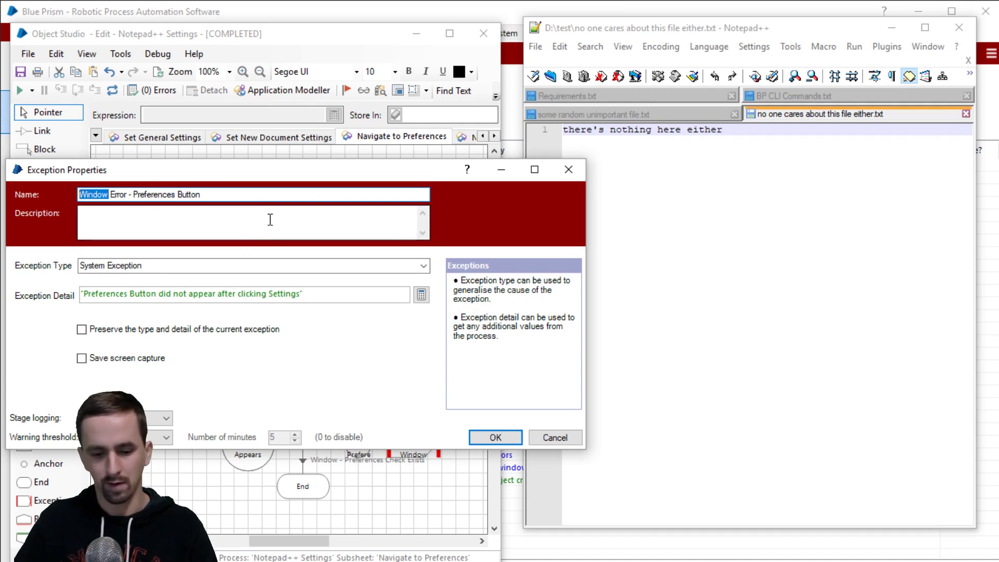
key("BackSpace")
type("Button")
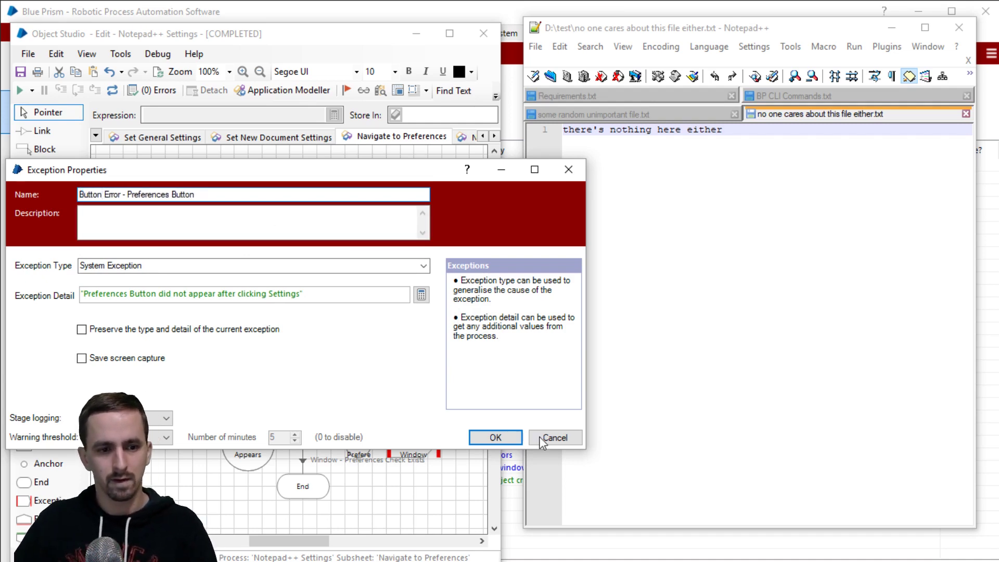
left_click(496, 438)
left_click(364, 250)
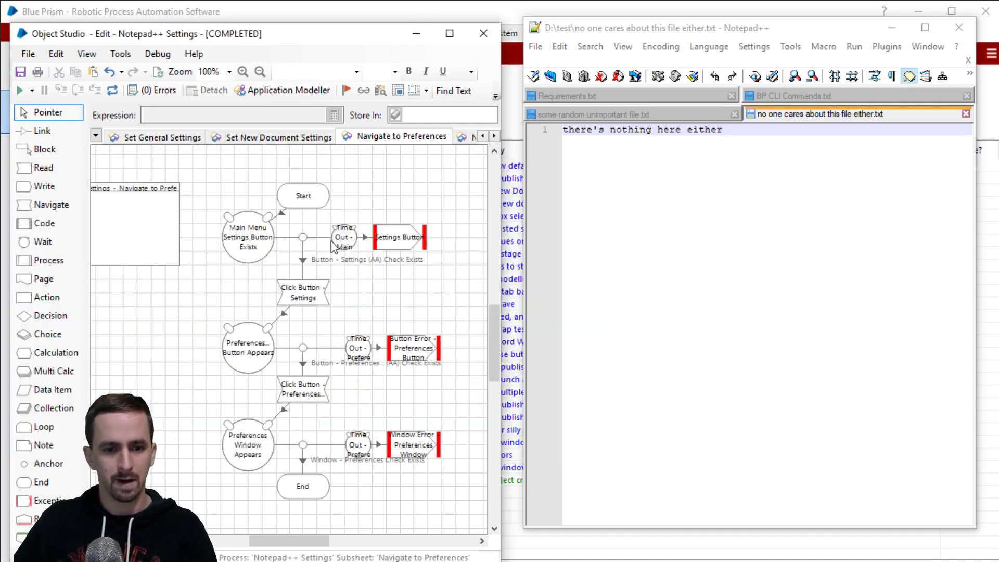
Step: Review the properties of the Windows... Button Appears wait on the Navigate to Window List page
left_click(482, 137)
left_click(483, 137)
left_click(483, 137)
left_click(483, 136)
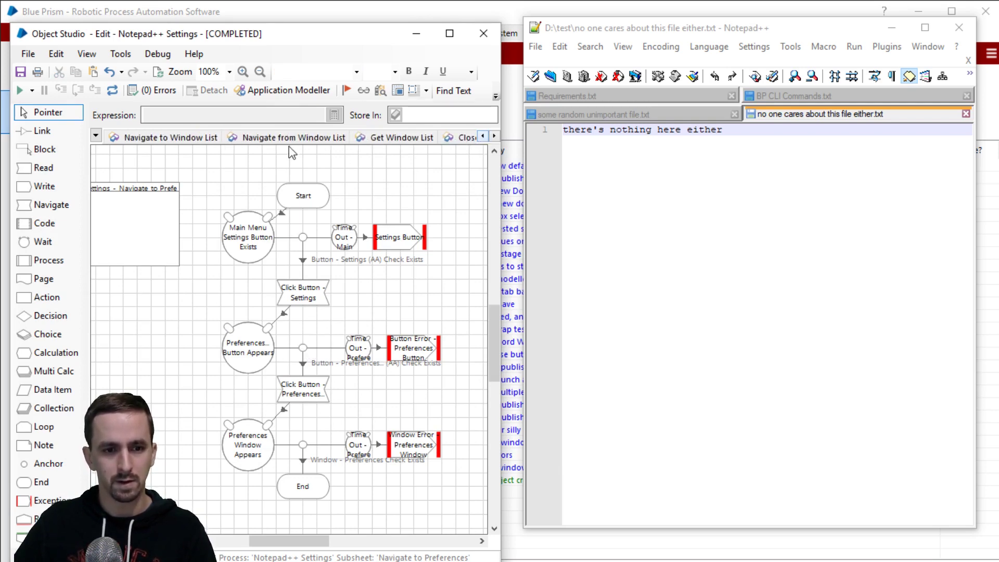
left_click(172, 136)
double_click(182, 346)
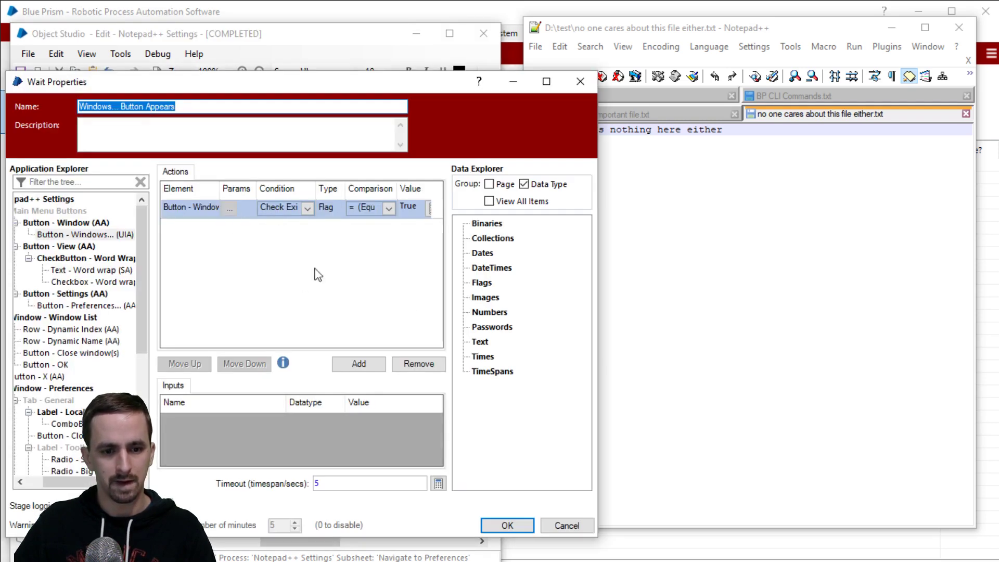
left_click(507, 526)
Step: Save the object with the summary "added intelligent waits before clicking contextual submenu buttons", and close Object Studio and Notepad++
left_click(20, 72)
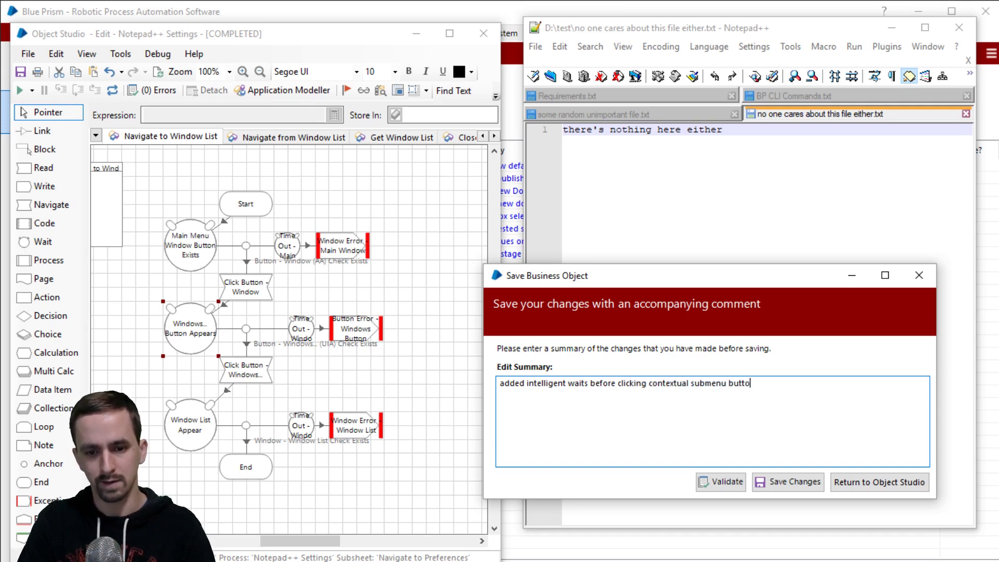
type("ns")
left_click(788, 481)
left_click(483, 33)
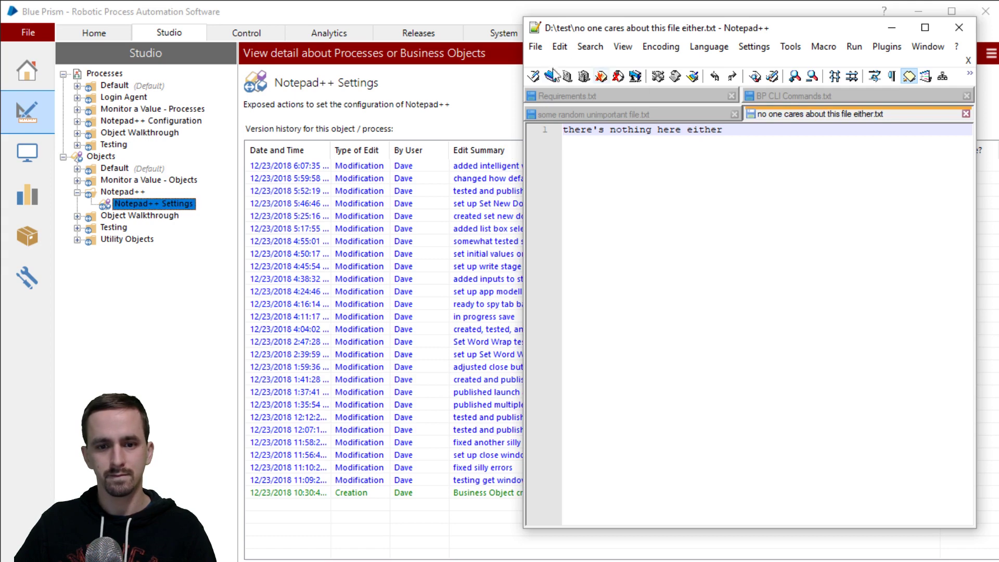
left_click(958, 28)
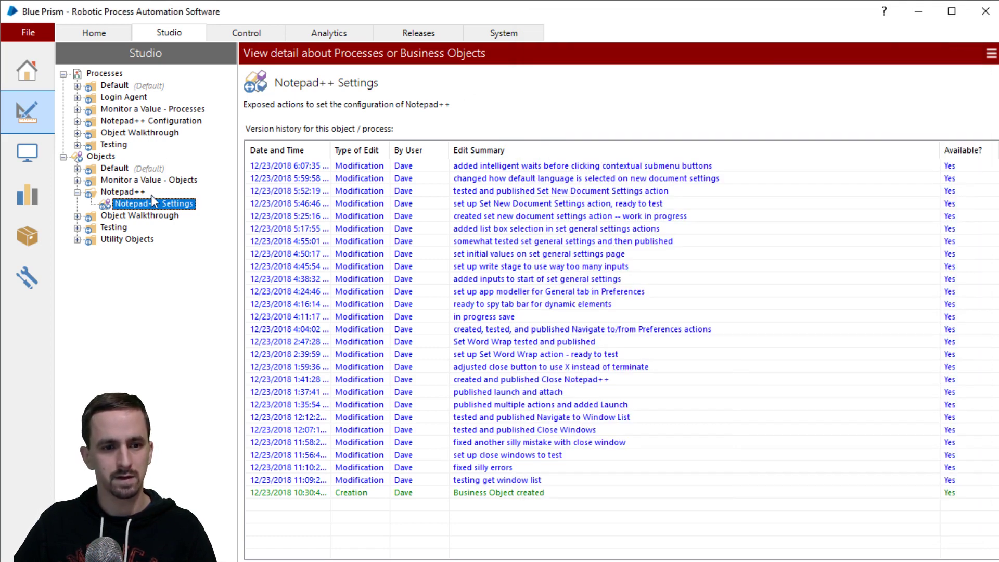
Step: Create a session of the Notepad++ Configuration process on the ALPHACENTAURI resource in the control room and start it
left_click(244, 33)
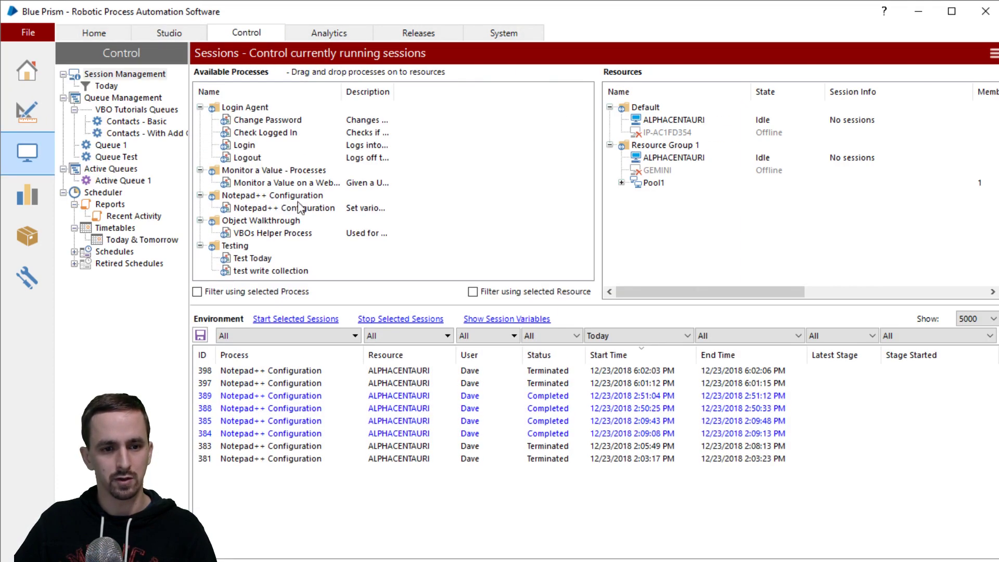
left_click_drag(287, 214, 670, 159)
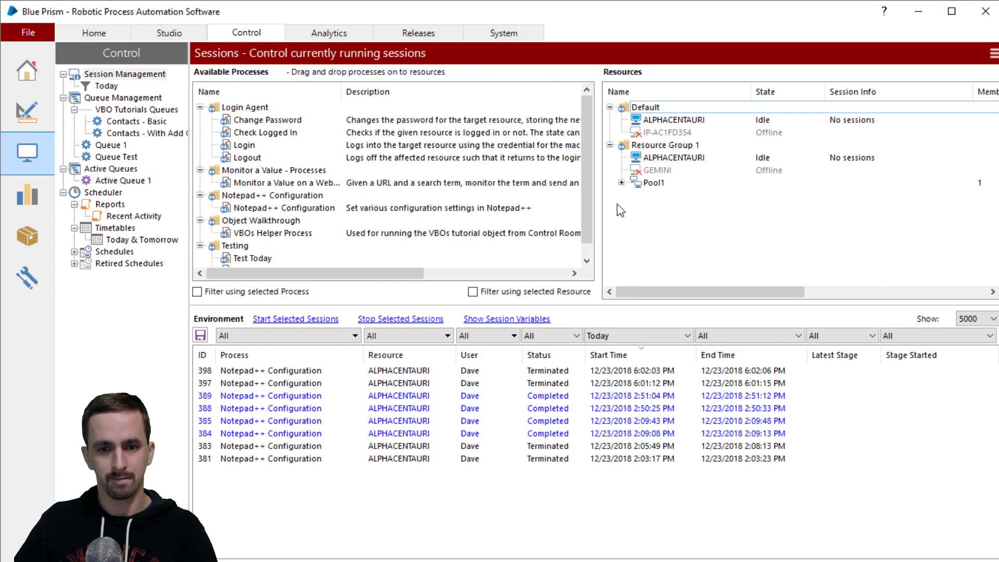
left_click(384, 374)
left_click(292, 320)
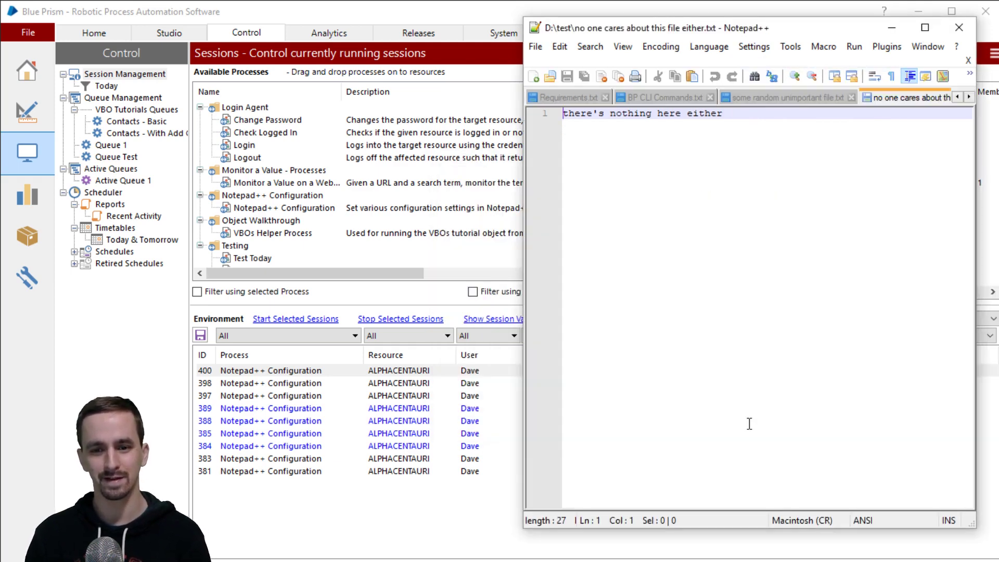
left_click(928, 46)
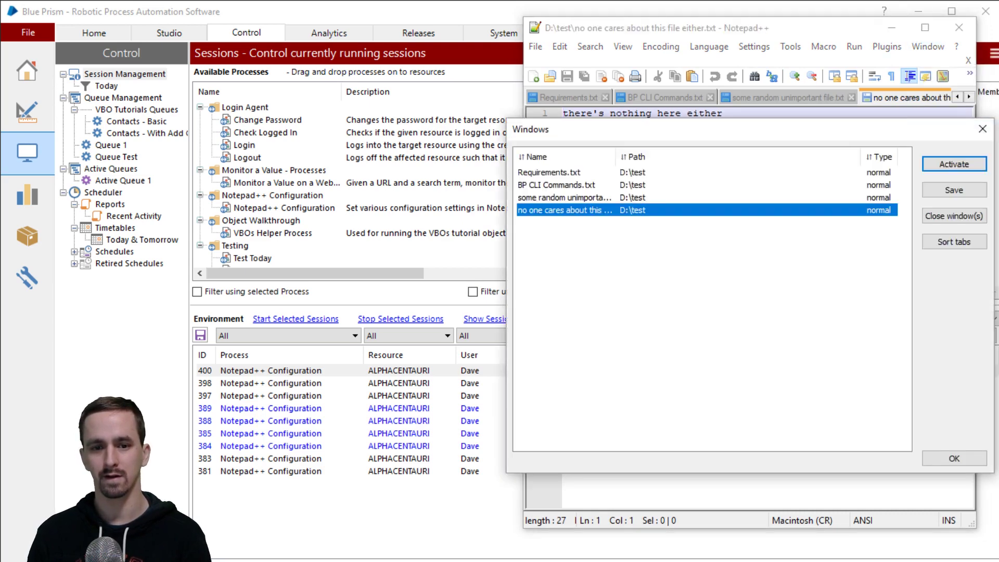
left_click(956, 458)
left_click(622, 47)
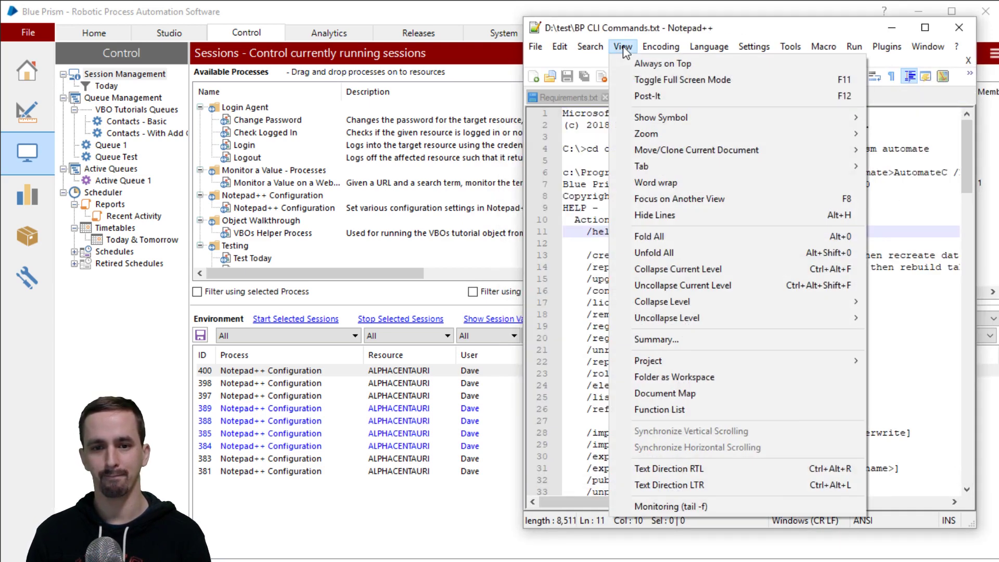
Step: Turn on word wrap in Notepad++ and close the program
left_click(650, 192)
left_click(961, 32)
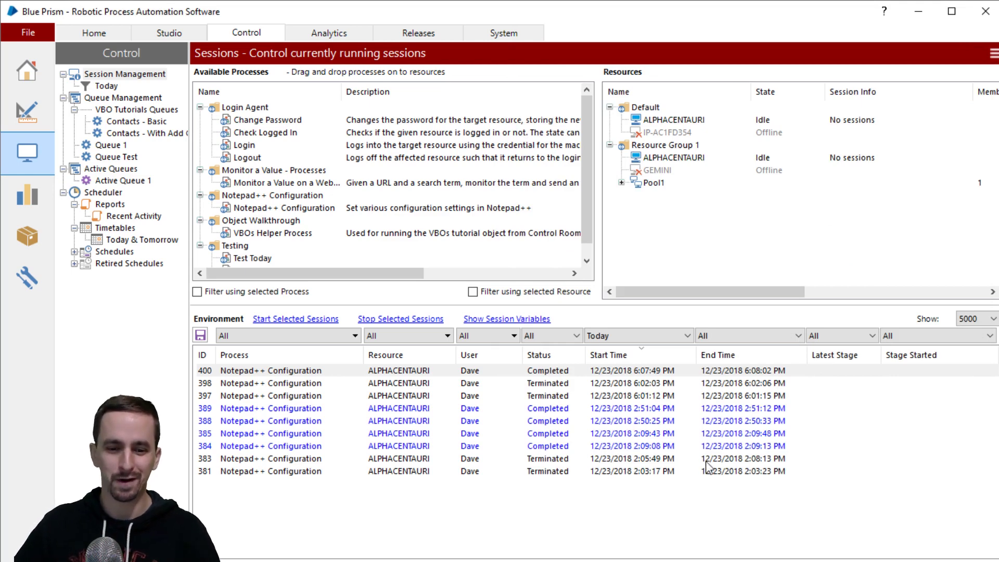
Step: Relaunch Notepad++ and display the New Document page of its preferences
key("super")
type("note")
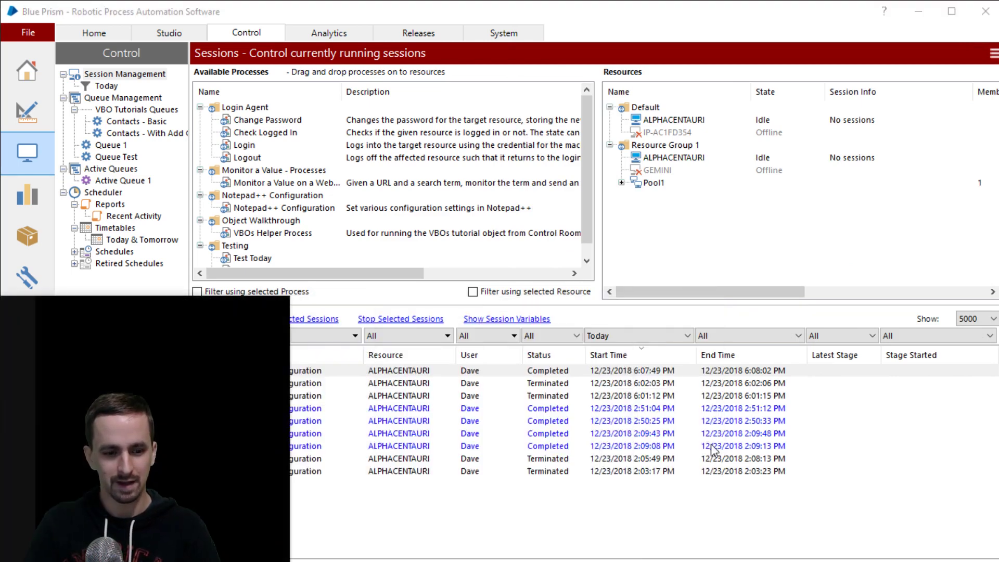
key("Return")
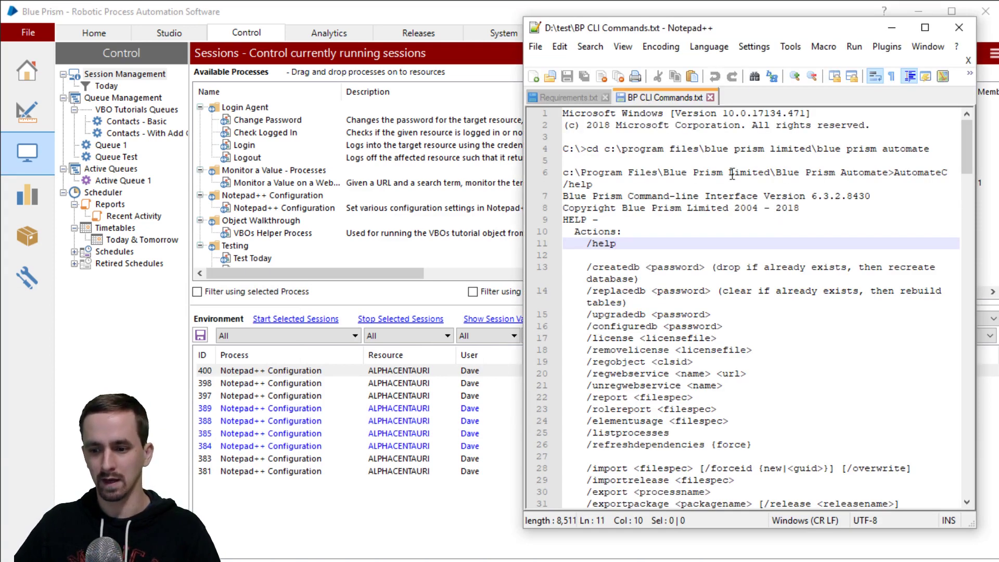
left_click(754, 46)
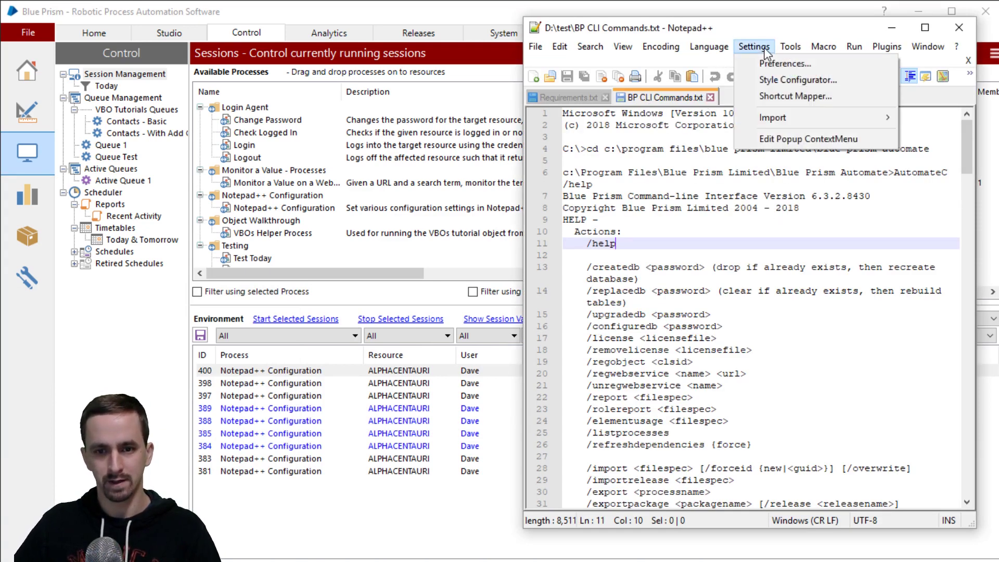
left_click(814, 63)
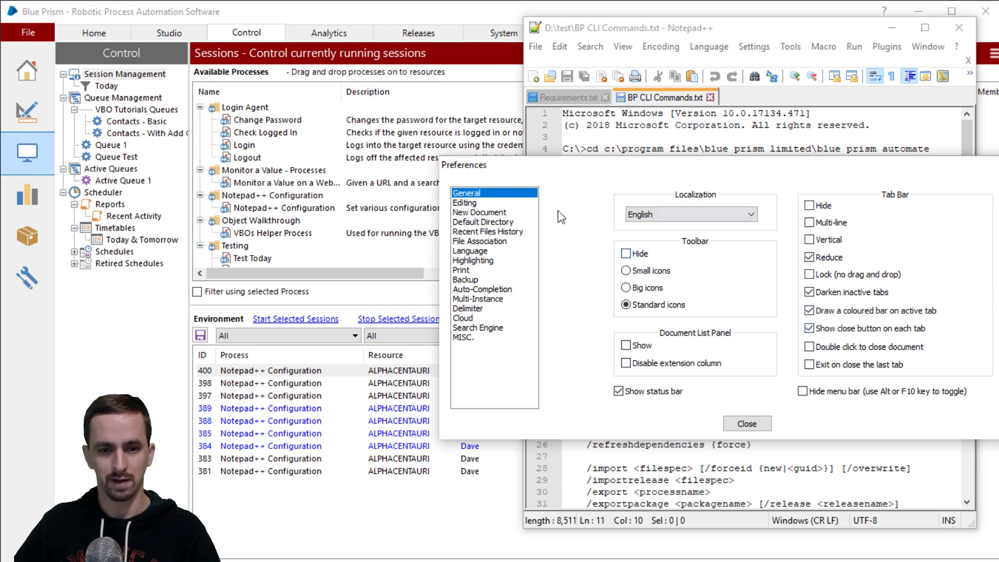
left_click(479, 212)
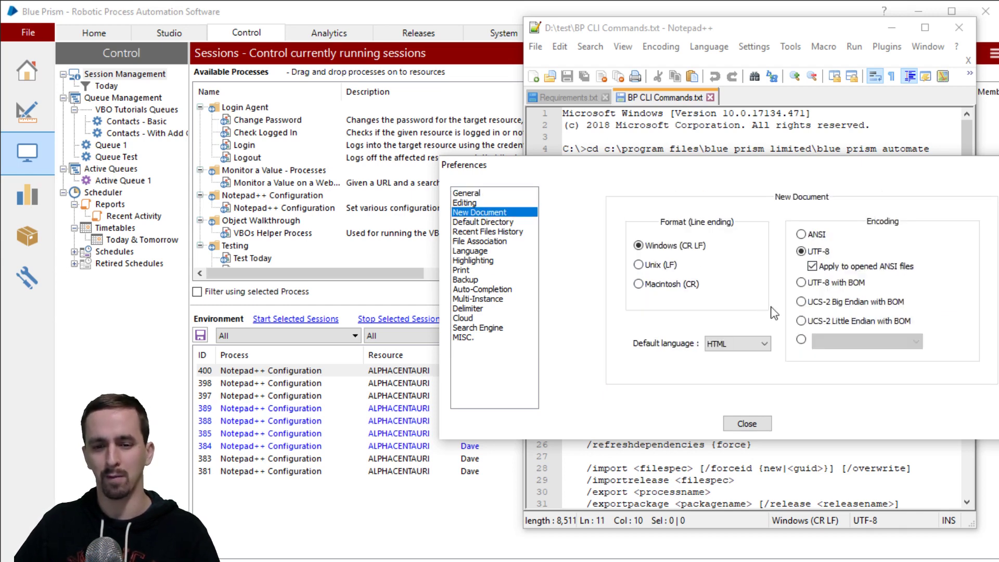
Step: Examine the default language choices for new documents and close the preferences without changing the language
left_click(755, 345)
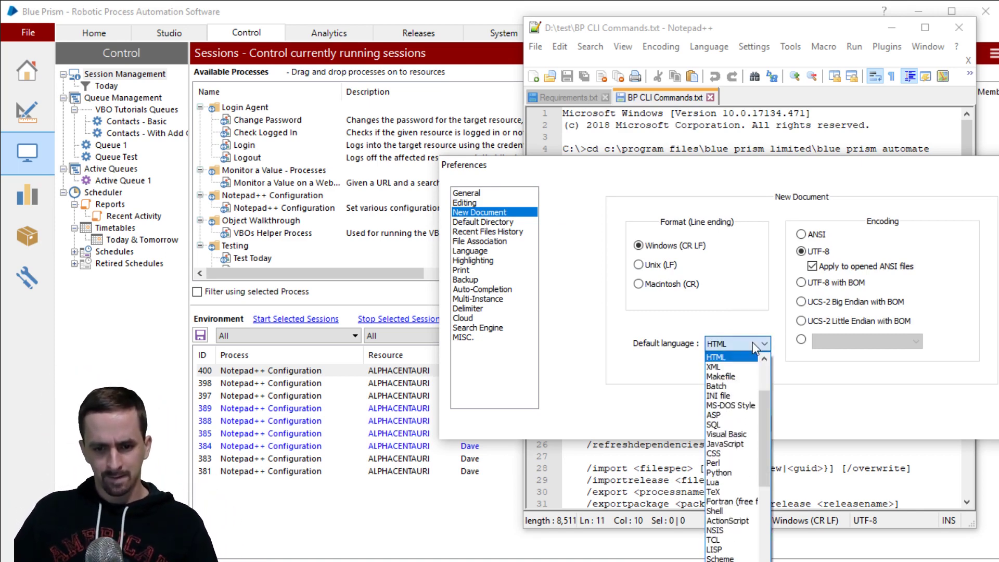
left_click(766, 361)
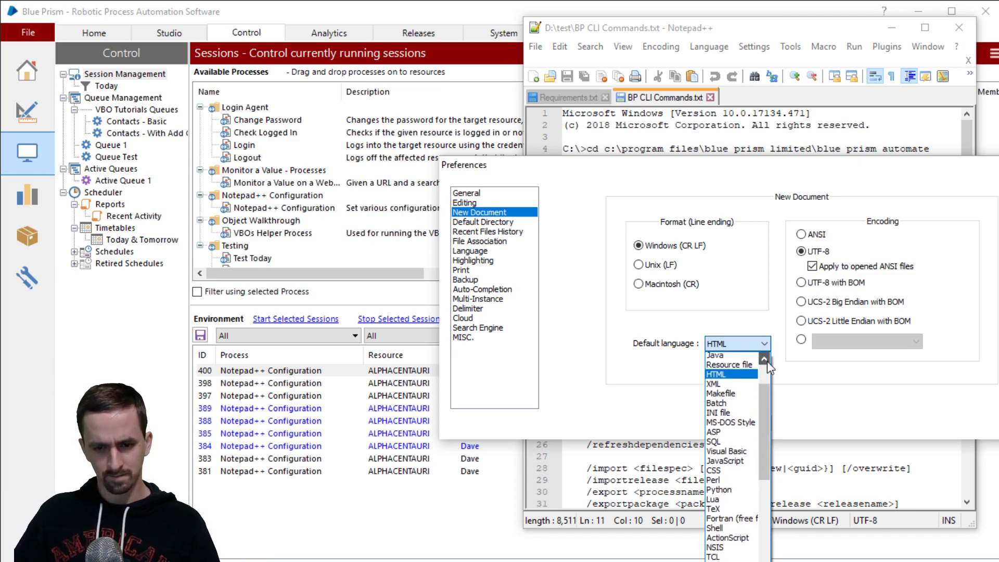
left_click(767, 361)
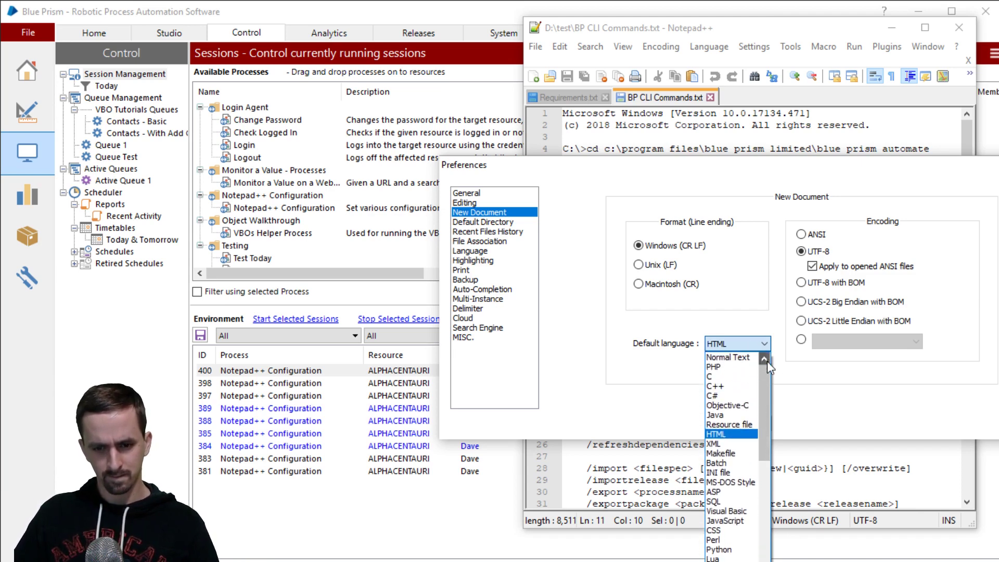
left_click(761, 344)
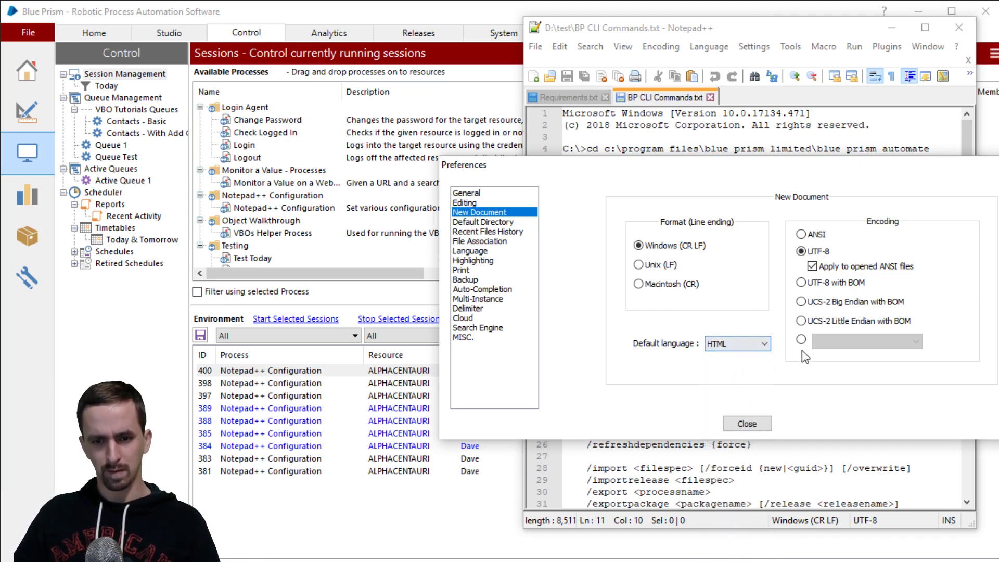
left_click(749, 427)
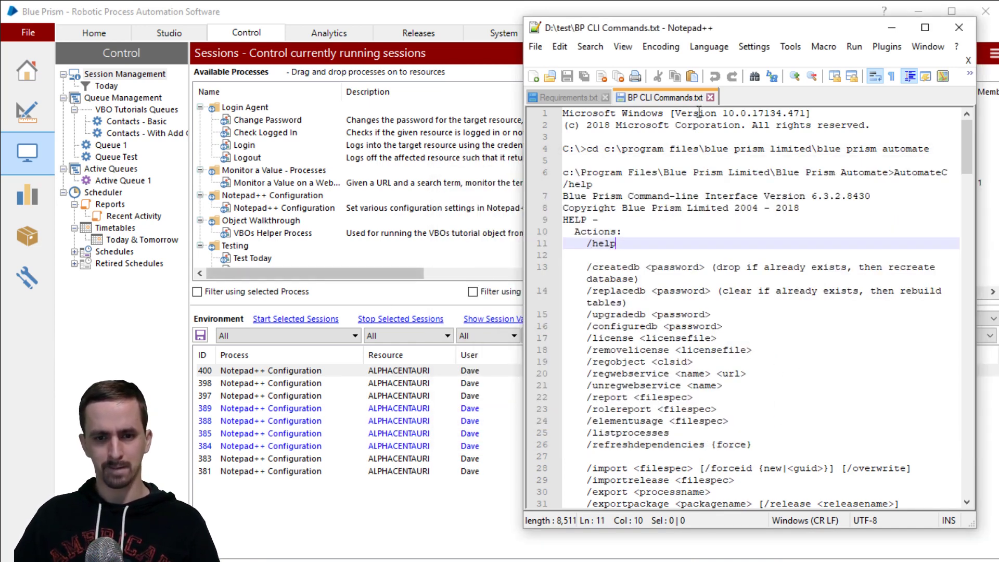
Step: Check the word wrap setting in Notepad++ and return to the control room
left_click(644, 49)
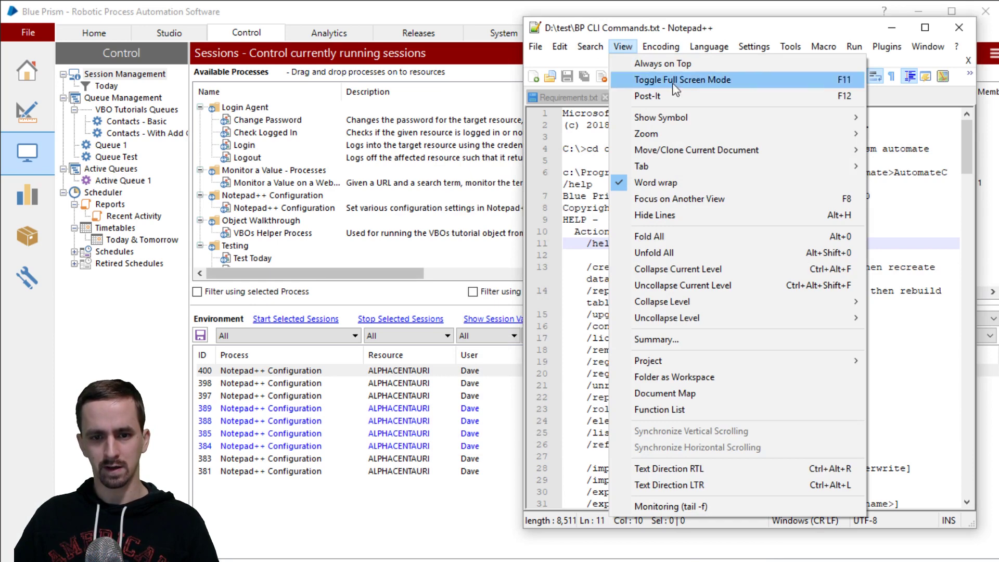
left_click(934, 52)
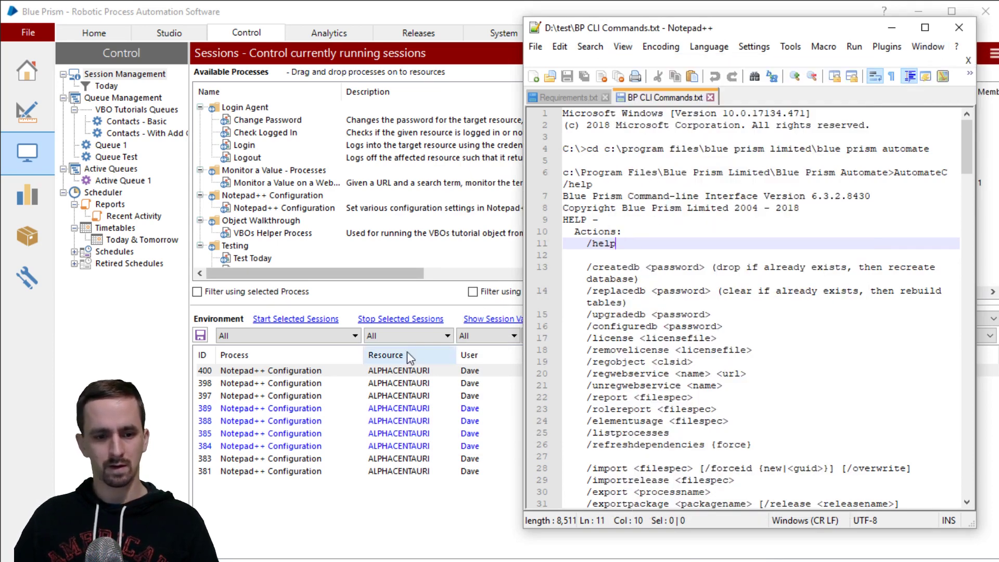
left_click(401, 489)
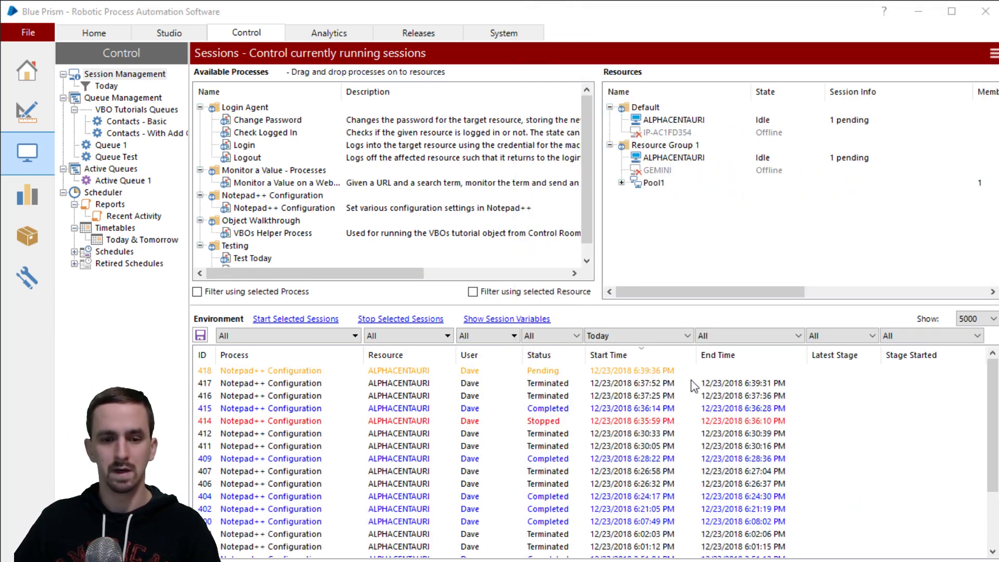
Step: Start the pending Notepad++ Configuration session on the ALPHACENTAURI resource
left_click(322, 371)
left_click(281, 319)
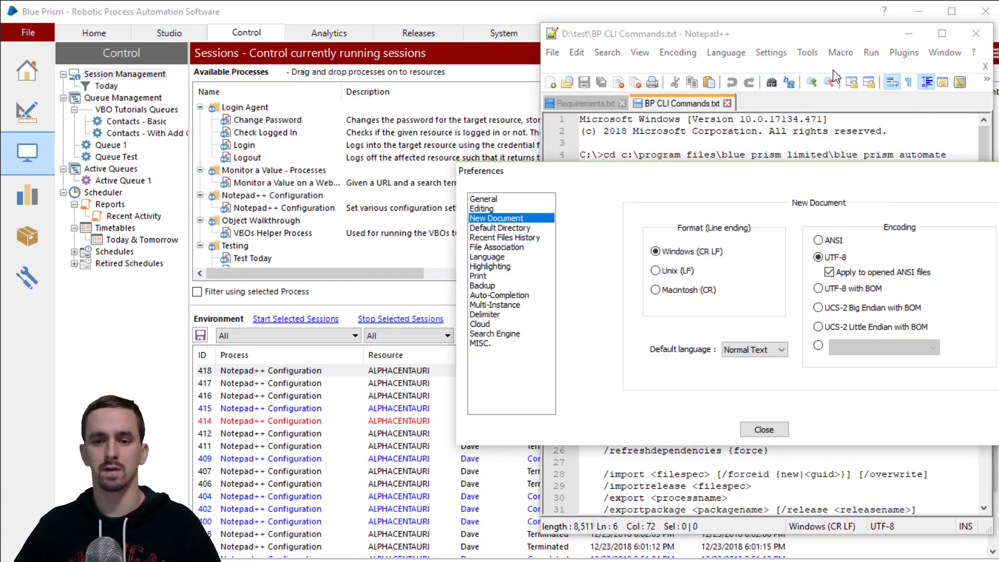
Step: Close the preferences, view and dismiss the list of open windows, and close Notepad++
left_click(764, 429)
left_click(944, 52)
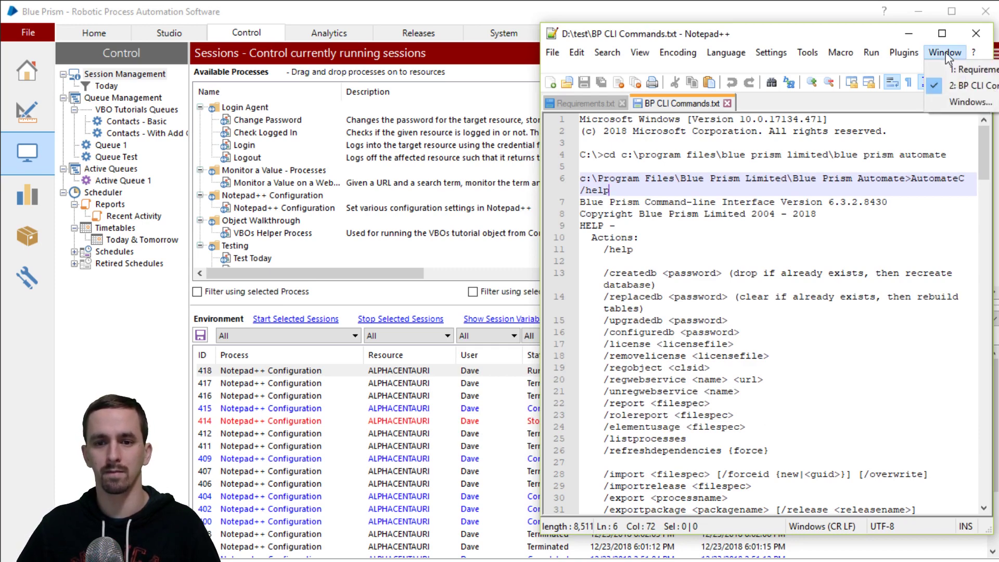
left_click(970, 103)
left_click(973, 464)
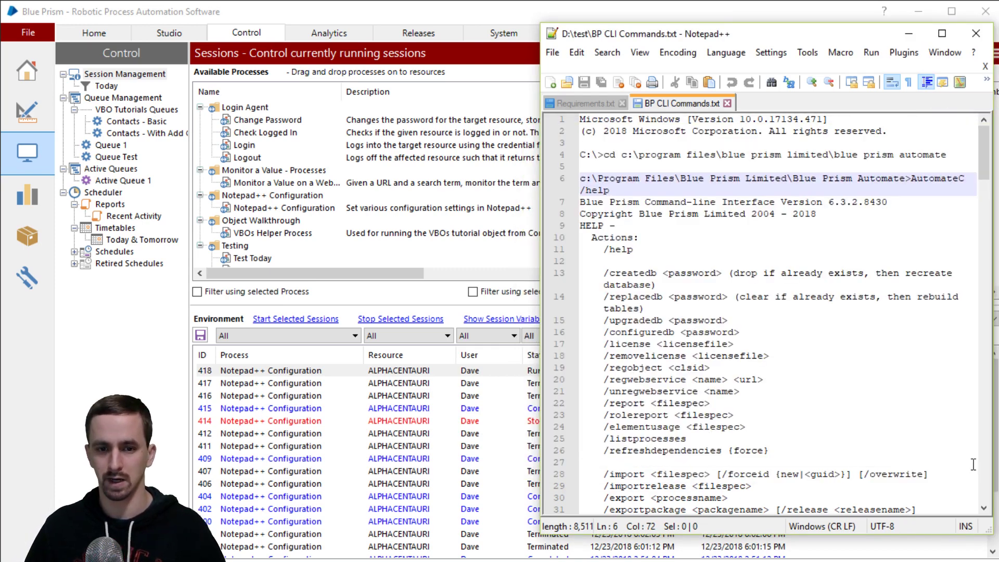
left_click(640, 52)
left_click(975, 33)
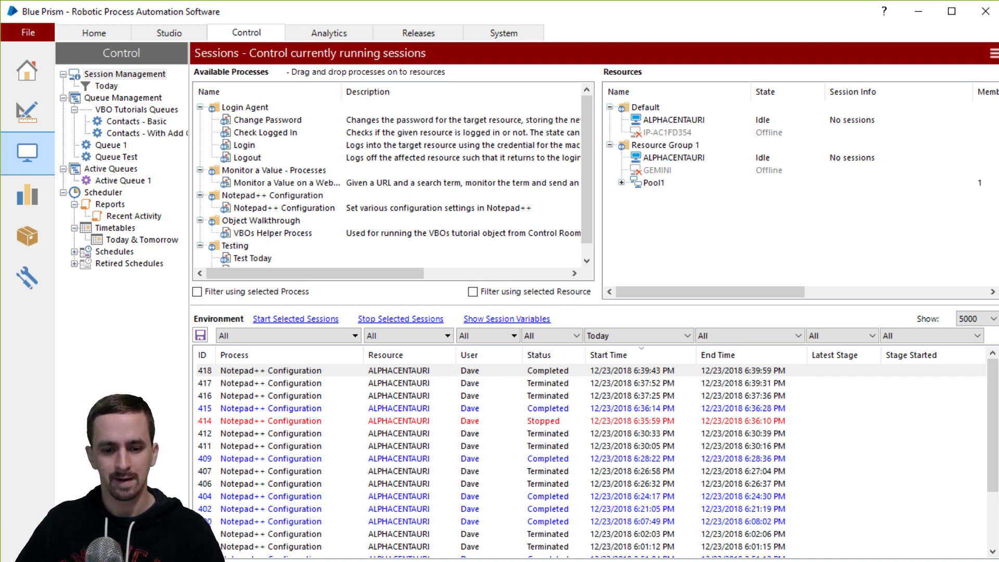
Step: Relaunch Notepad++, set the default language for new documents to Normal Text, and close the program
key("super")
type("notepad")
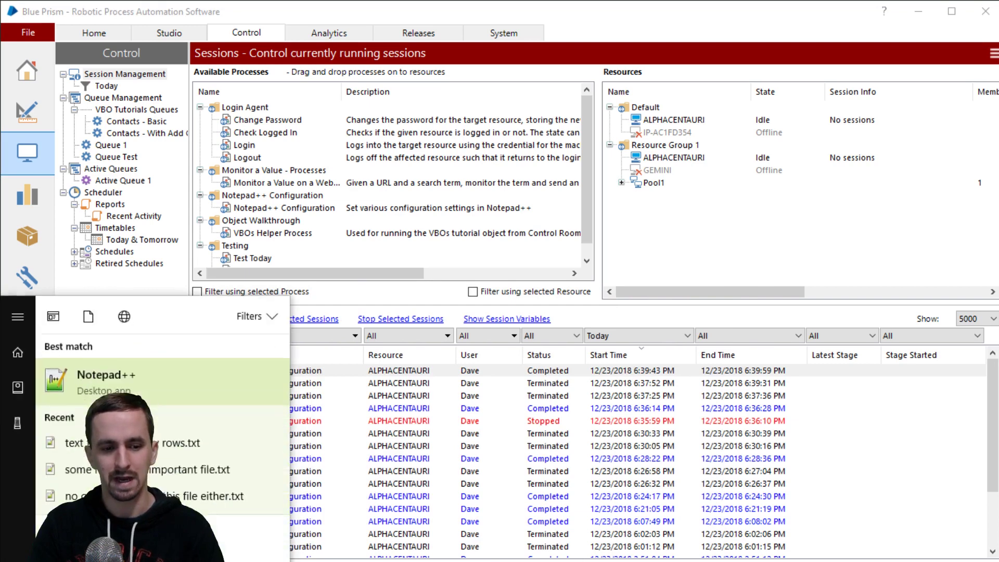
key("Return")
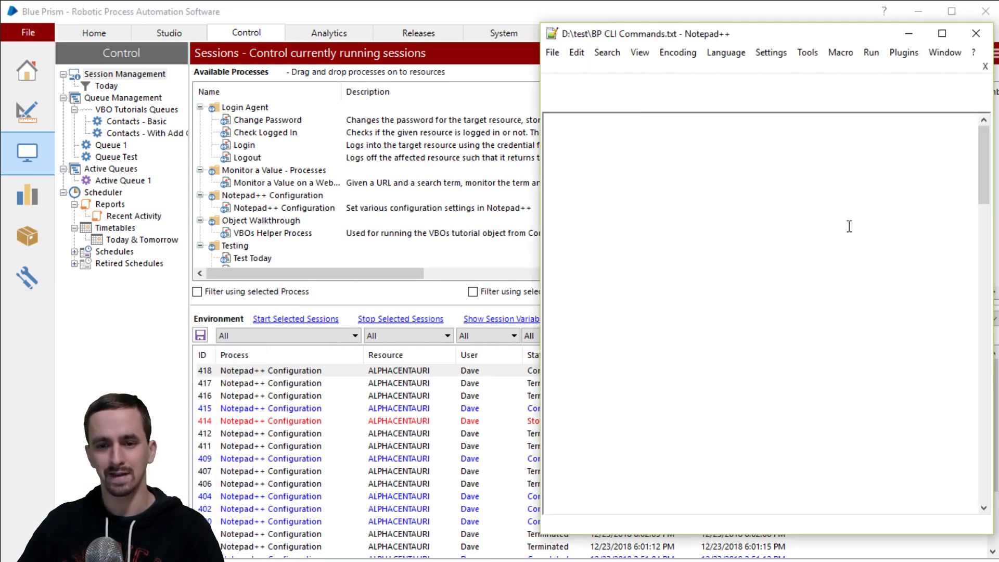
left_click(771, 52)
left_click(818, 68)
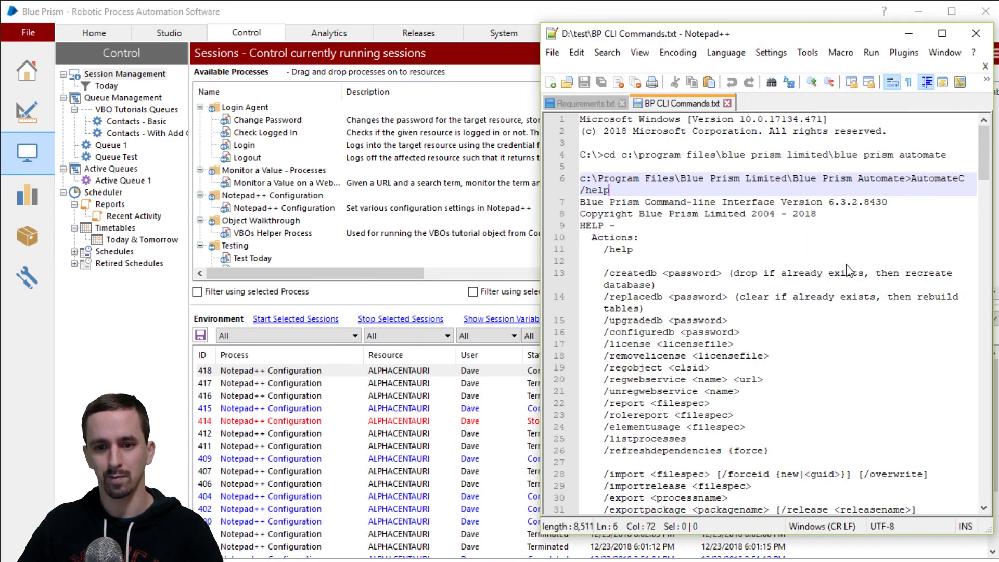
left_click(513, 219)
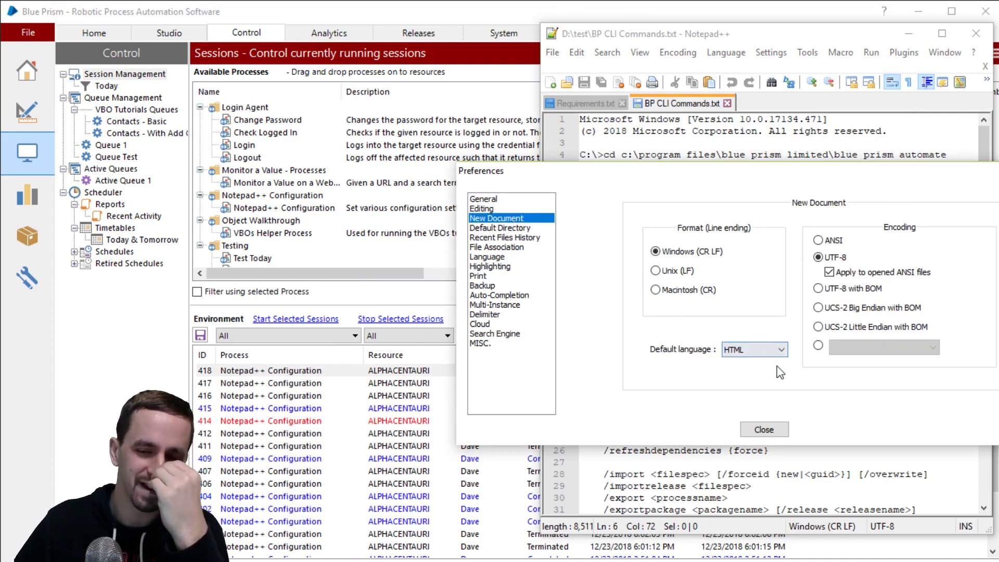
left_click(768, 351)
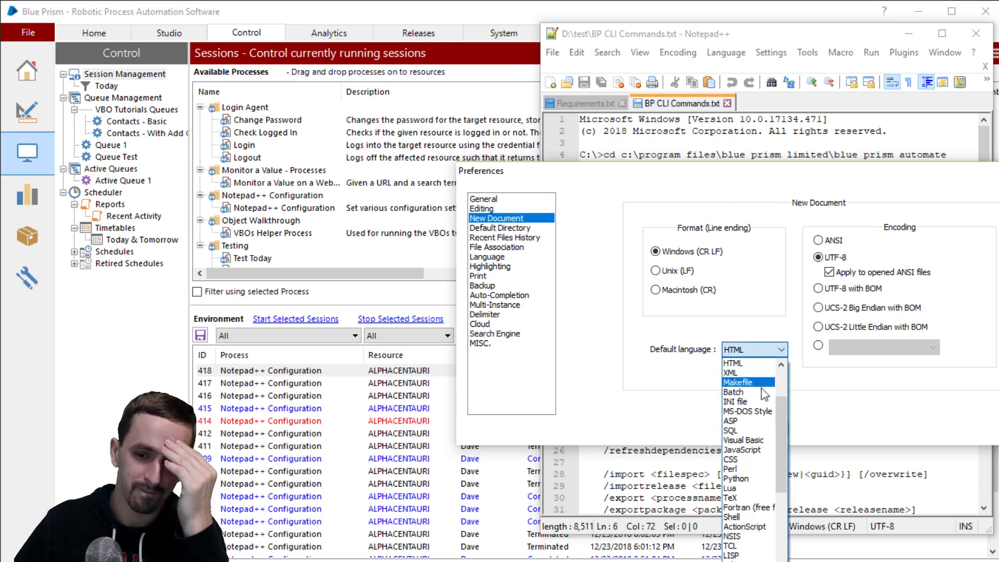
scroll(749, 388, "up", 3)
left_click(744, 363)
left_click(763, 428)
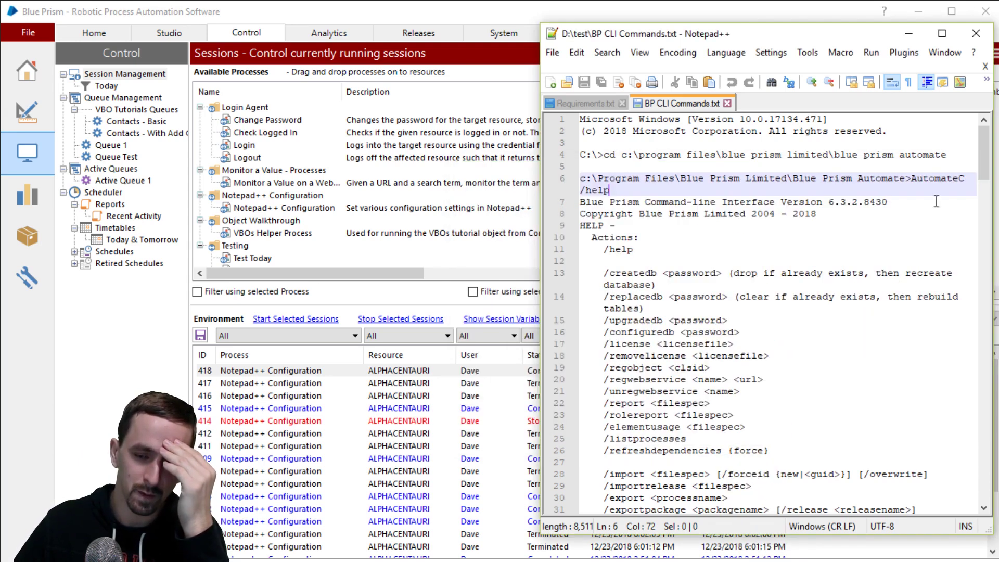
left_click(975, 33)
Step: Reopen Notepad++ and verify the default language for new documents in the preferences
key("super")
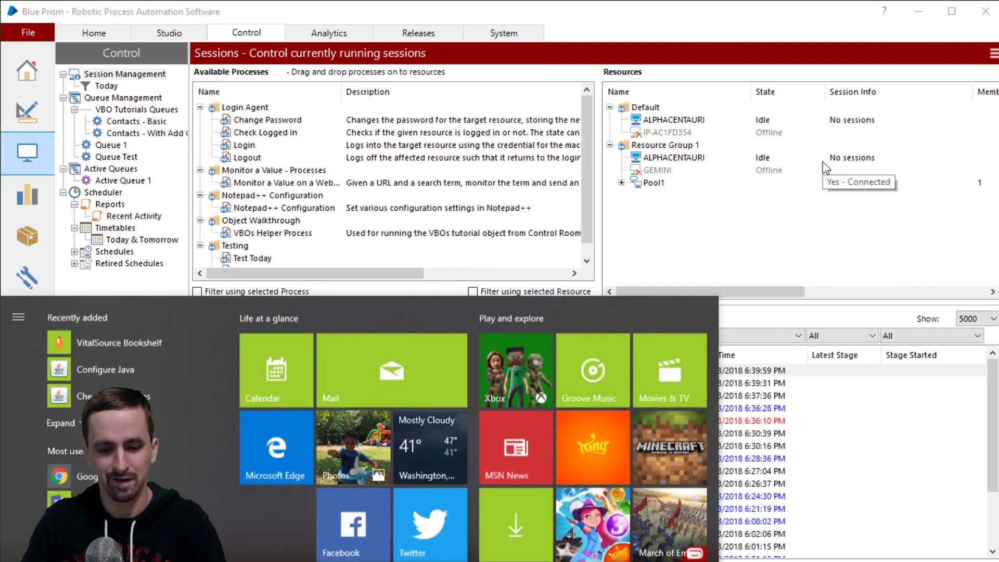
type("notepad")
key("Return")
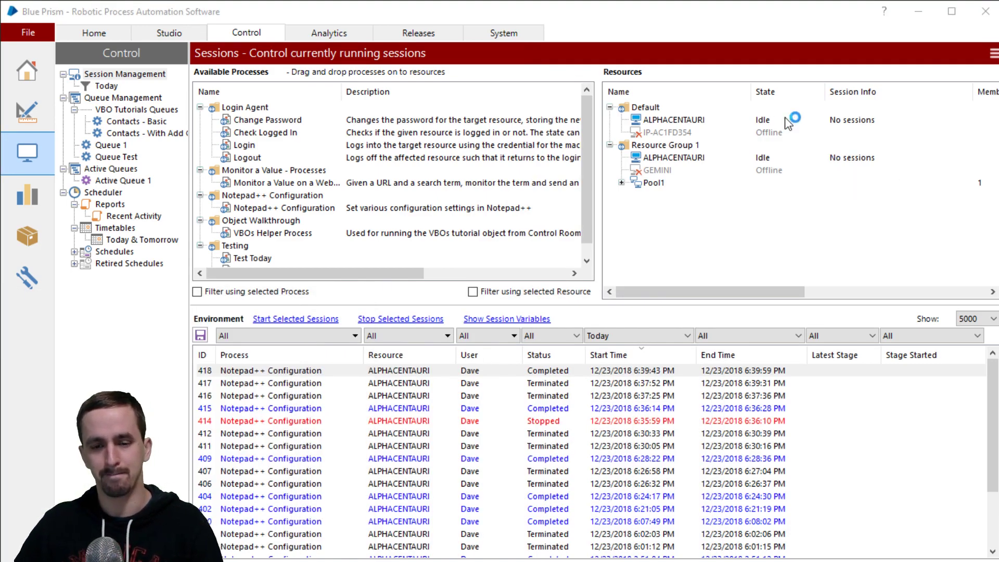
left_click(772, 53)
left_click(773, 56)
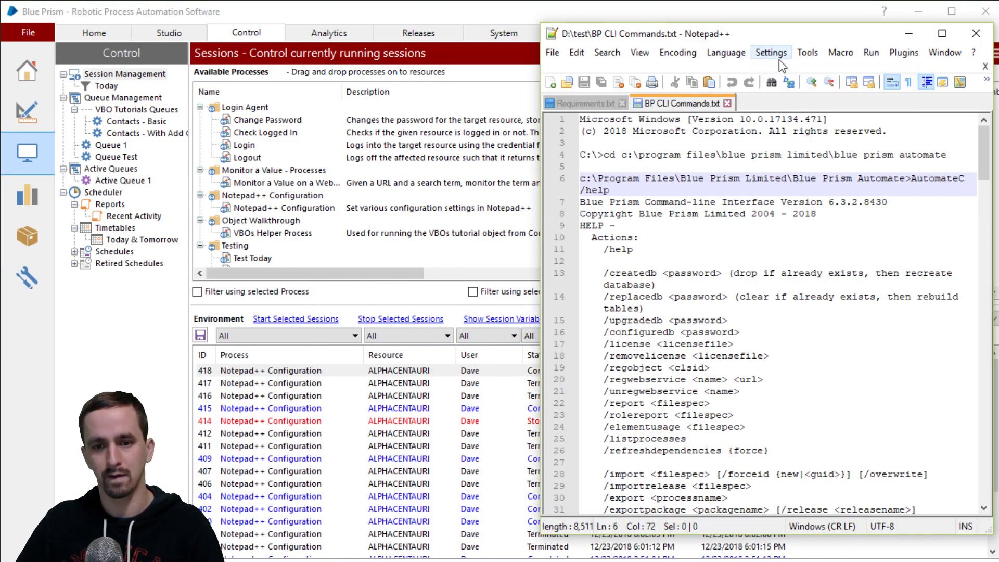
left_click(774, 57)
left_click(778, 68)
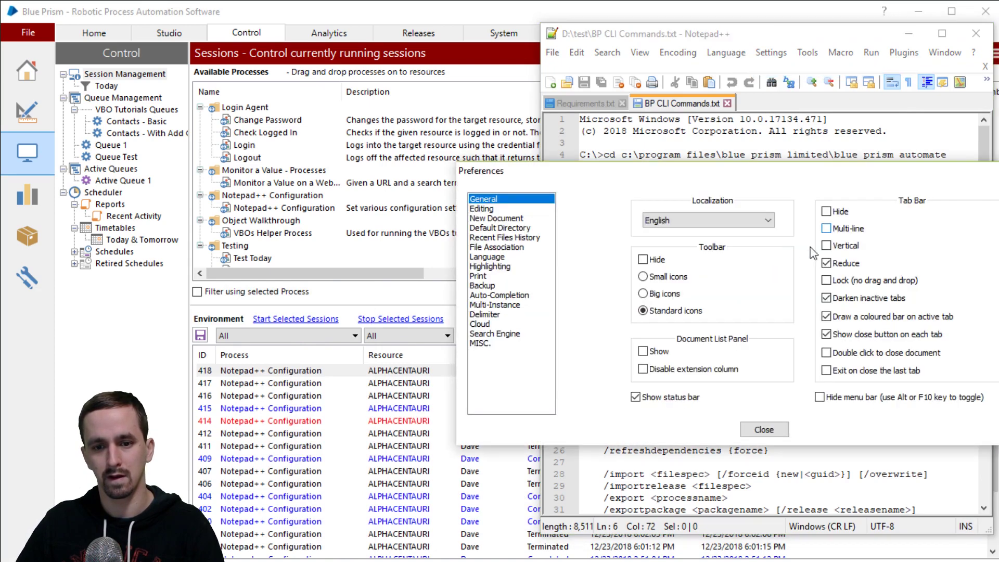
left_click(503, 218)
left_click(779, 351)
left_click(778, 353)
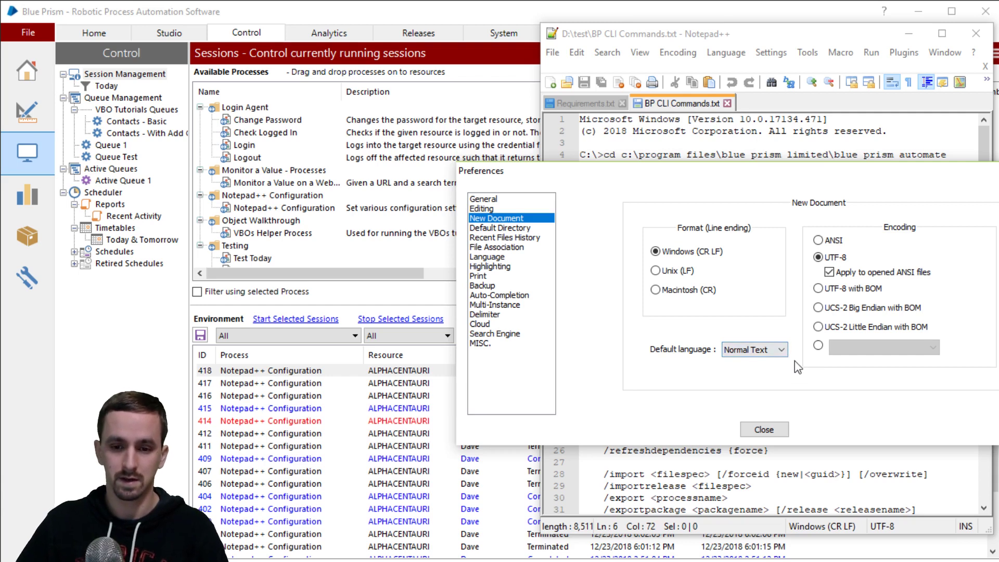
left_click(764, 430)
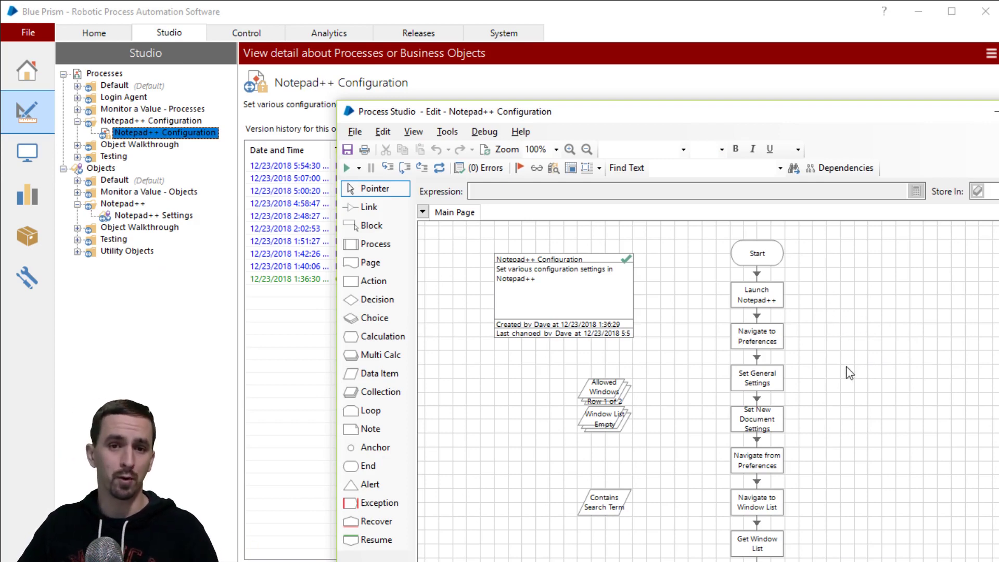
Step: Review the Main Page flow of the Notepad++ Configuration process from Launch Notepad++ down to End
scroll(824, 390, "down", 10)
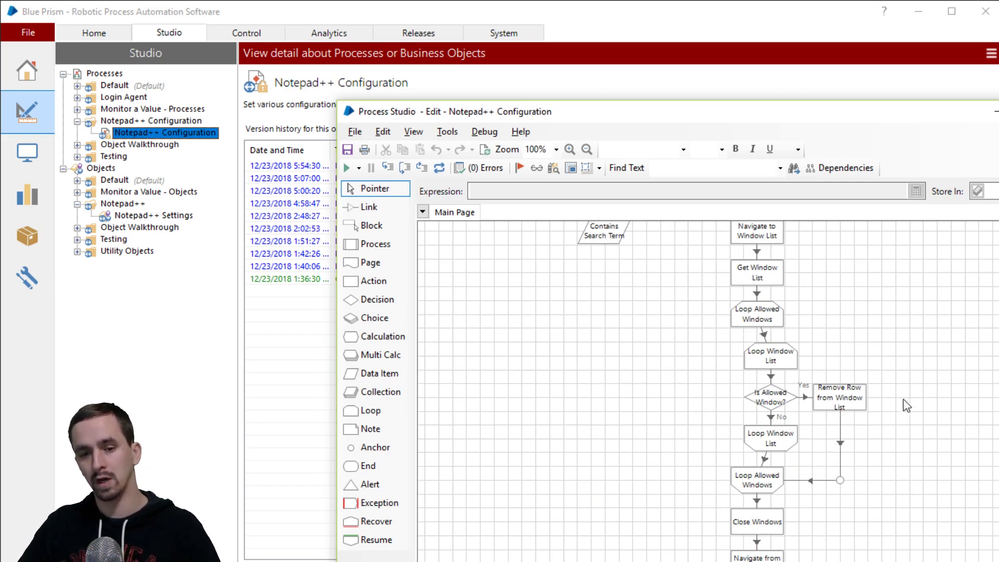
scroll(869, 354, "up", 1)
scroll(821, 338, "down", 5)
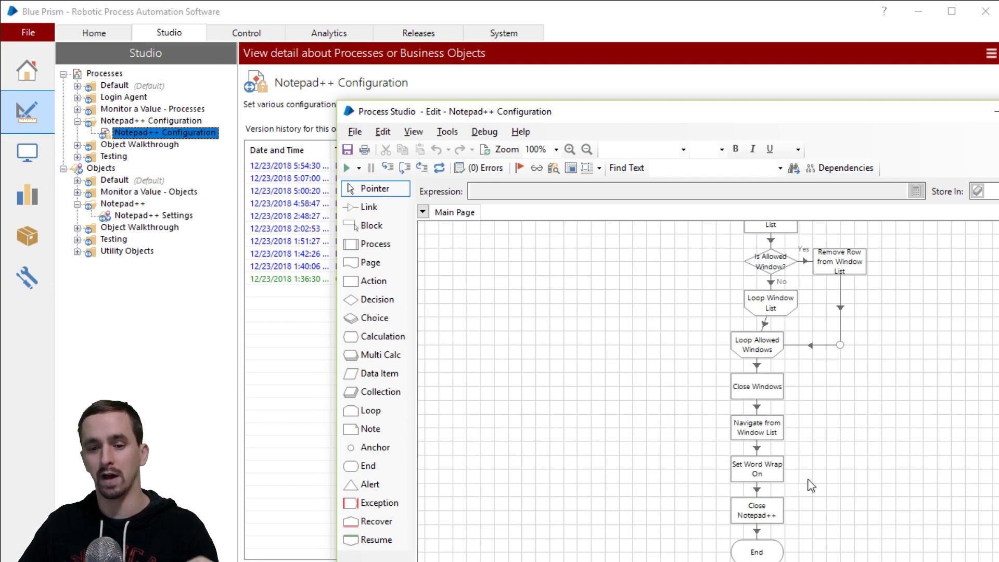
Step: Set a breakpoint on the Close Notepad++ stage near the end of the Main Page flow
left_click(766, 515)
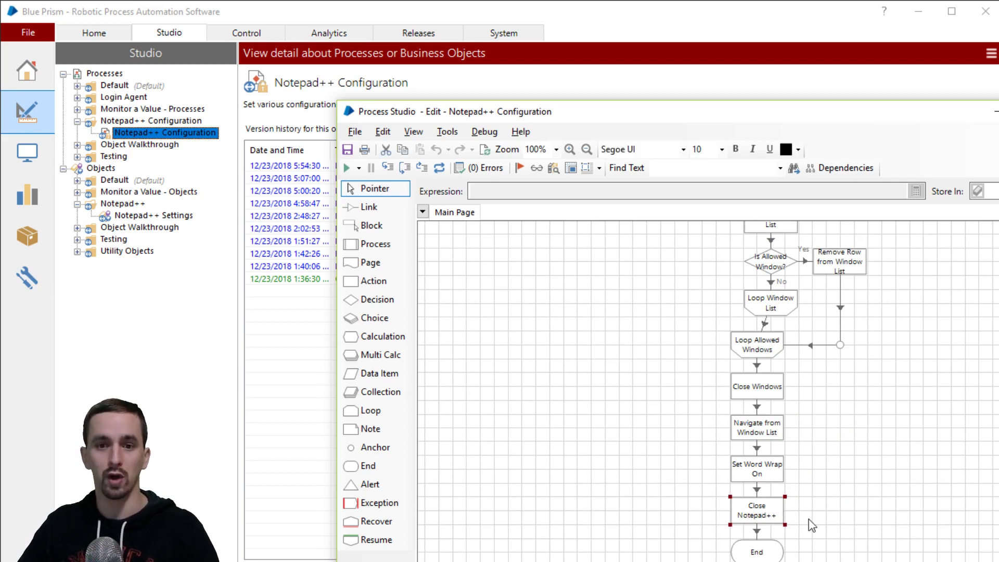
scroll(806, 344, "up", 1)
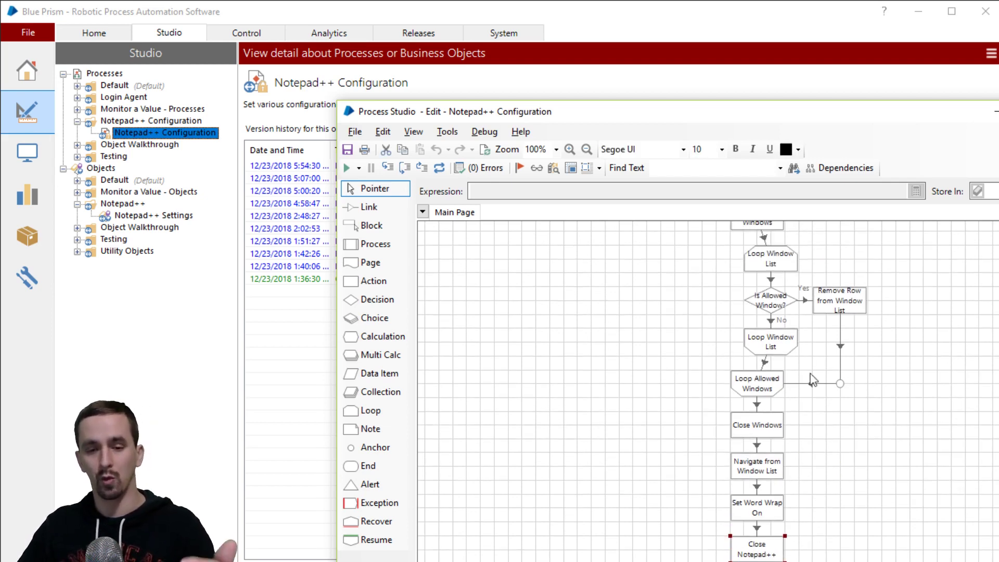
right_click(770, 555)
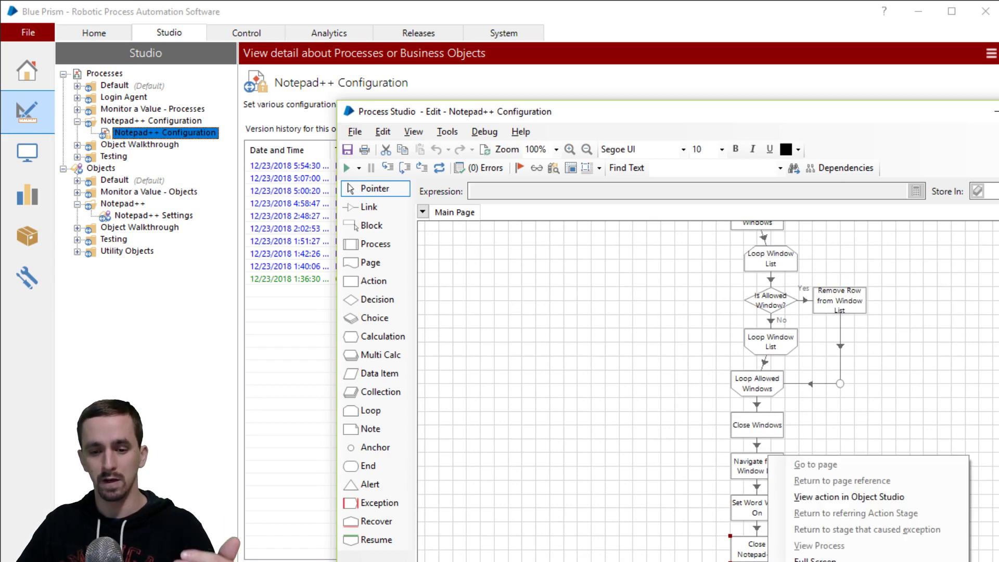
key("Escape")
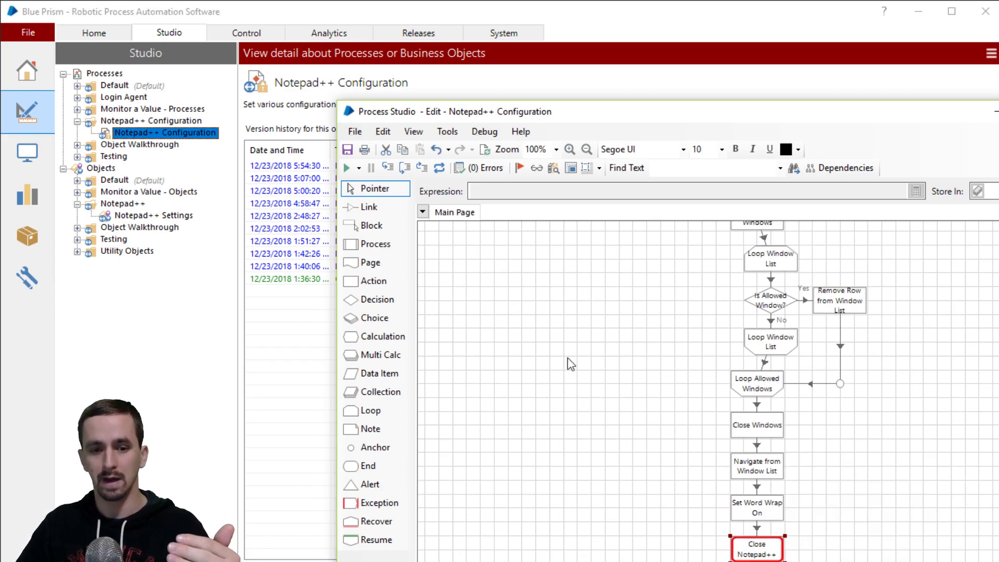
Step: Run the Notepad++ Configuration process up to the breakpoint on Close Notepad++ and dismiss the breakpoint notice
left_click(358, 167)
left_click(345, 167)
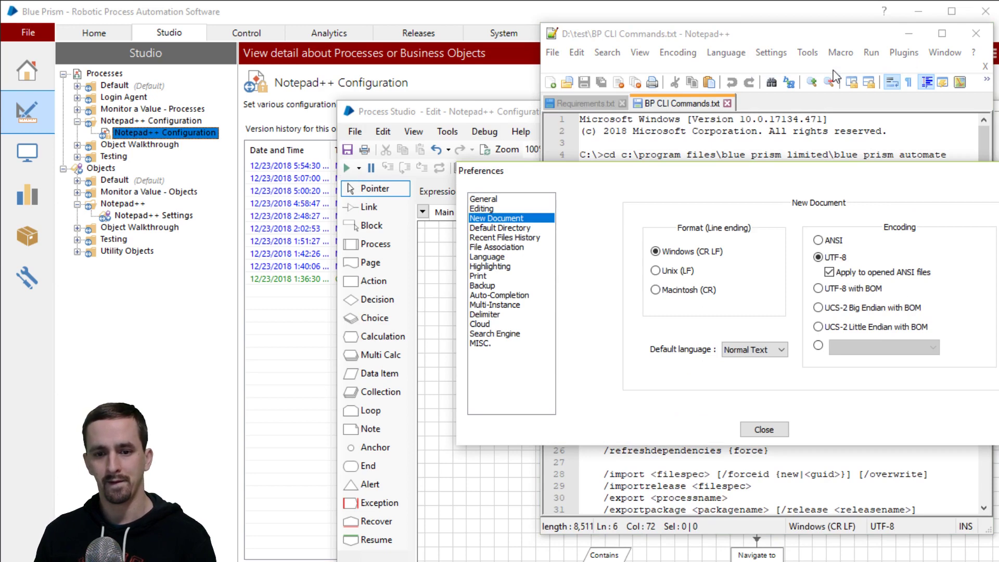
left_click(764, 429)
left_click(945, 53)
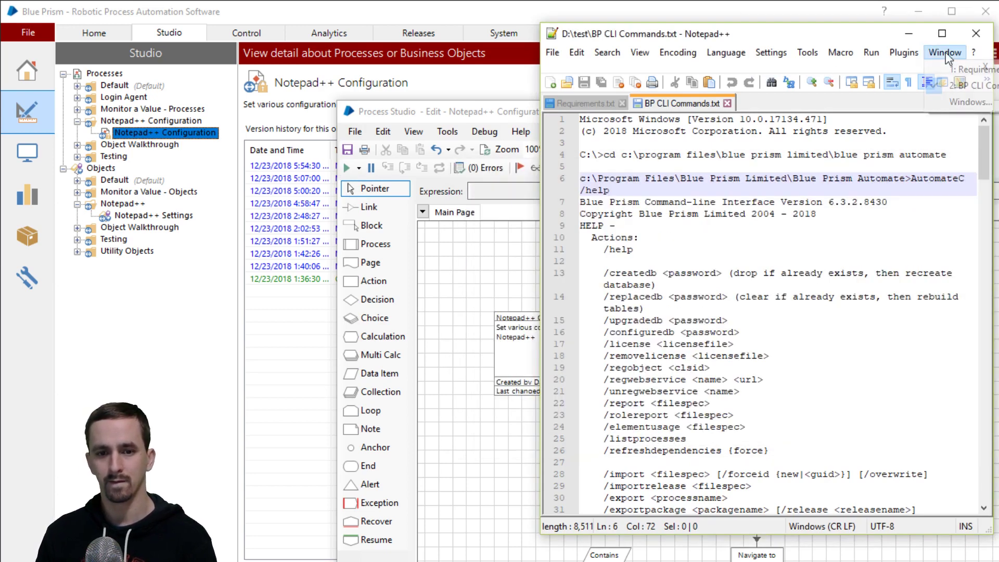
left_click(970, 101)
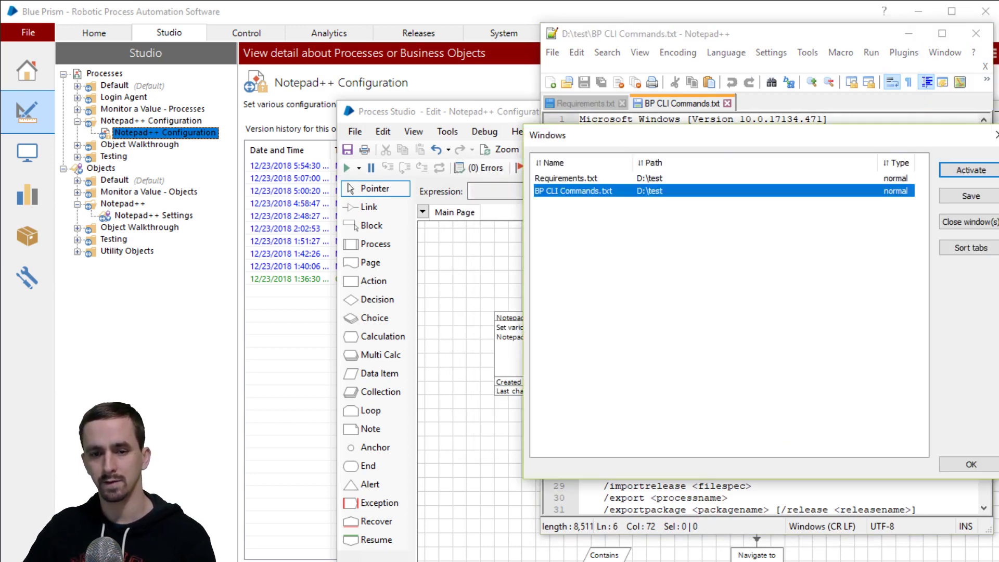
left_click(970, 464)
left_click(639, 53)
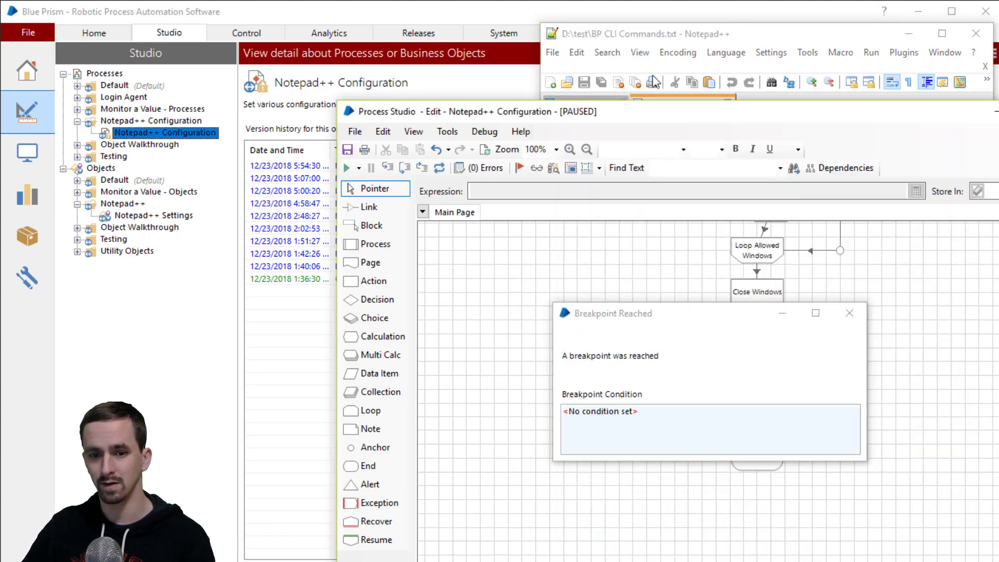
left_click(849, 313)
Step: Check the default language for new documents in the Notepad++ preferences, close them, and return to Process Studio
left_click(780, 57)
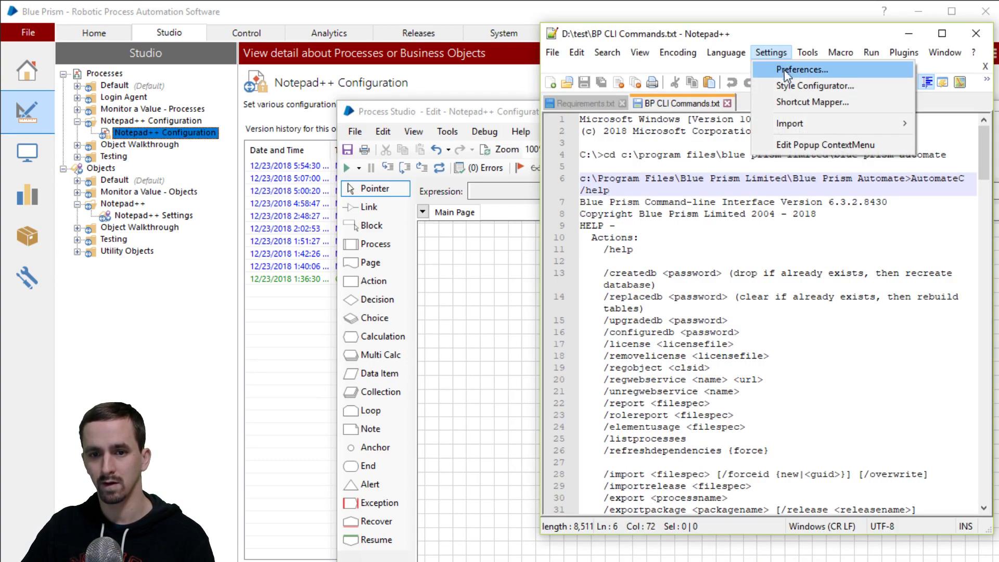
left_click(785, 69)
left_click(757, 353)
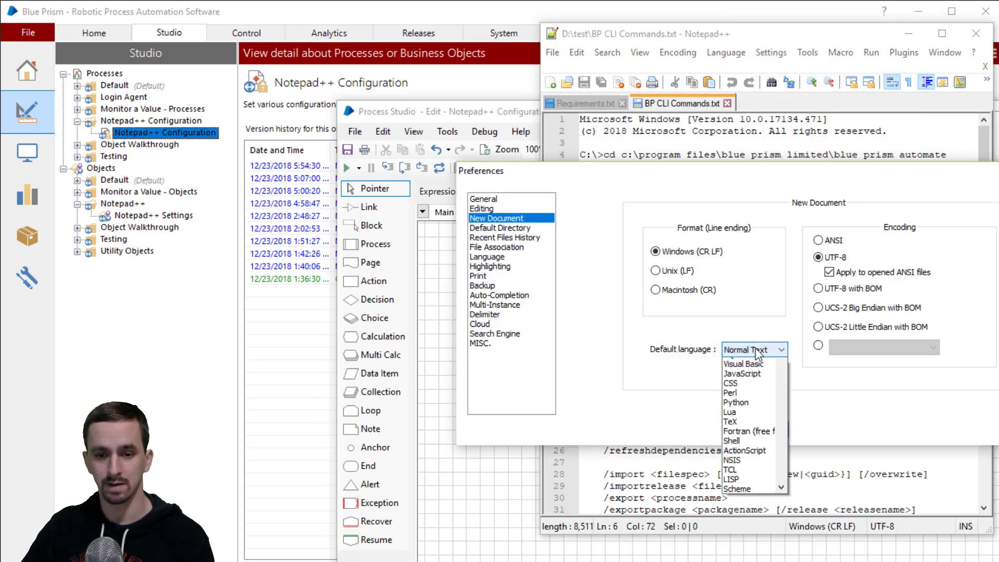
left_click(758, 355)
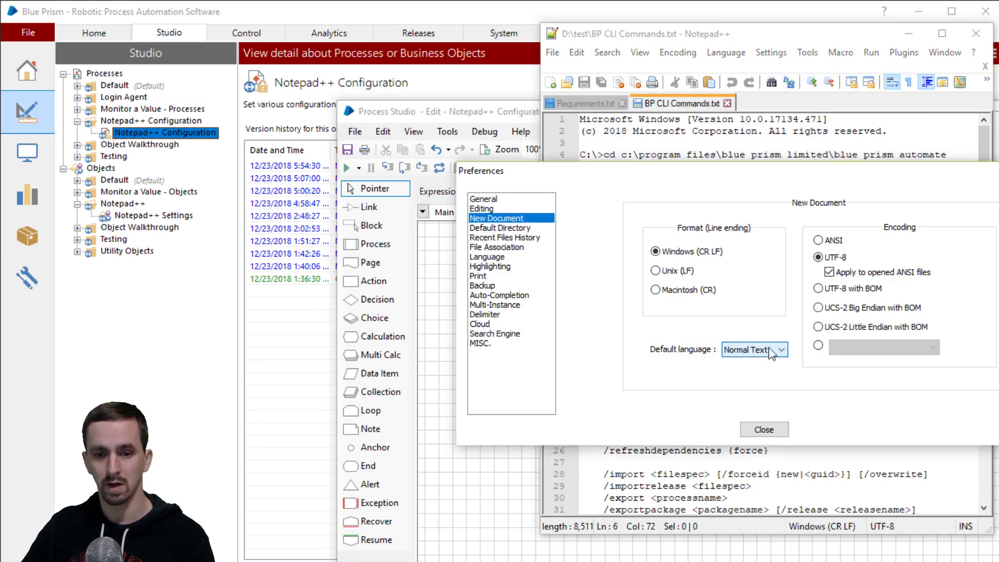
left_click(783, 432)
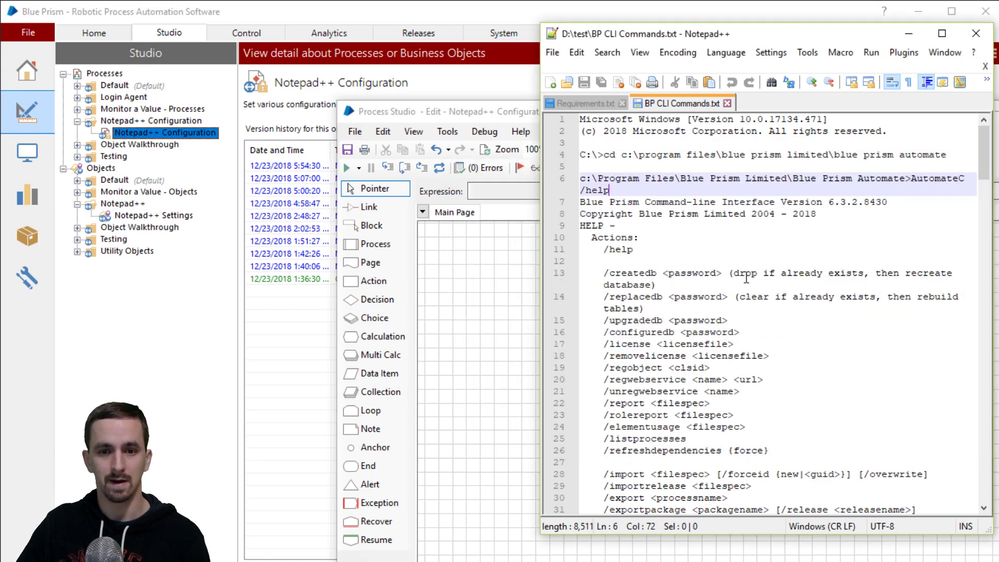
left_click(522, 117)
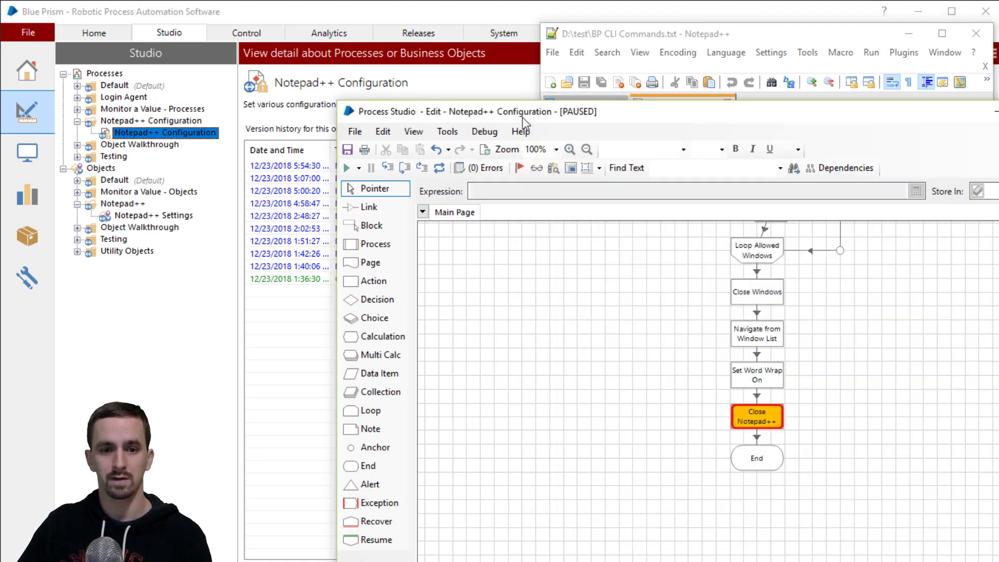